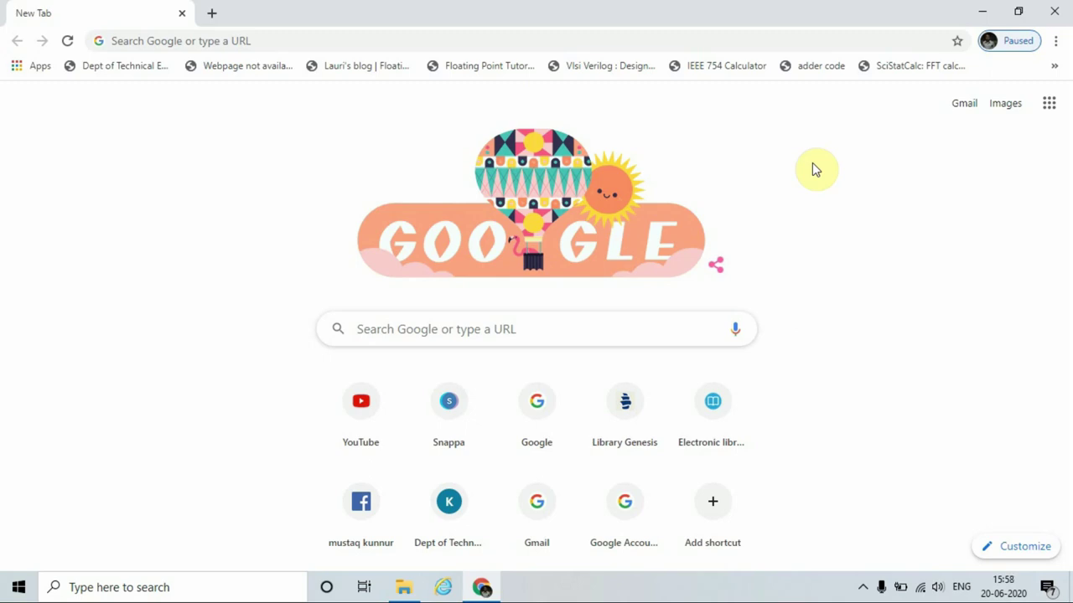
Search Google for 'google classroom' and open the Google Classroom site
click(491, 321)
text(google)
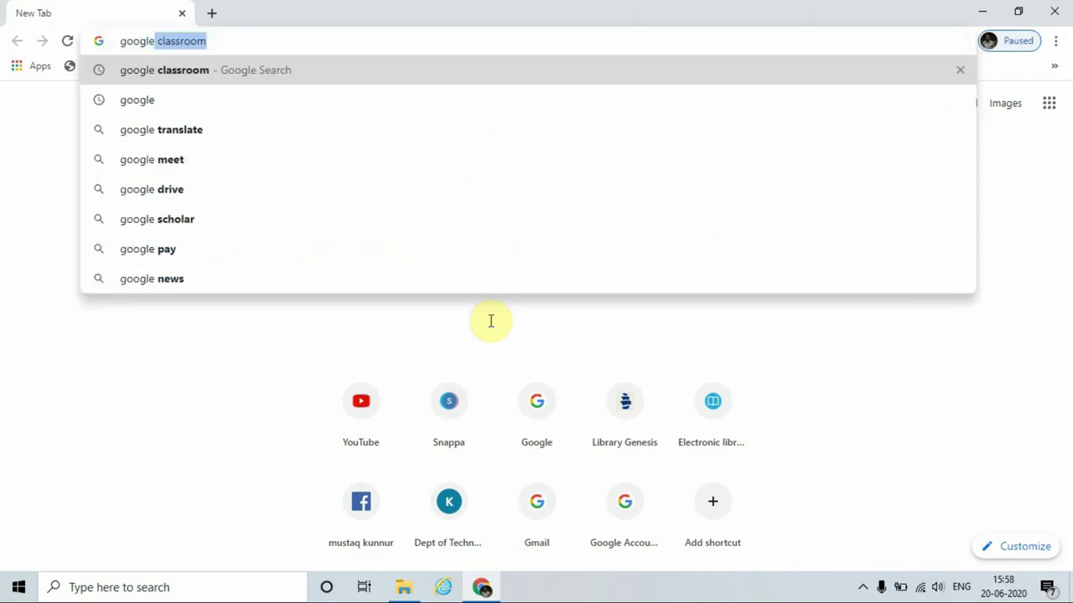
key(Right)
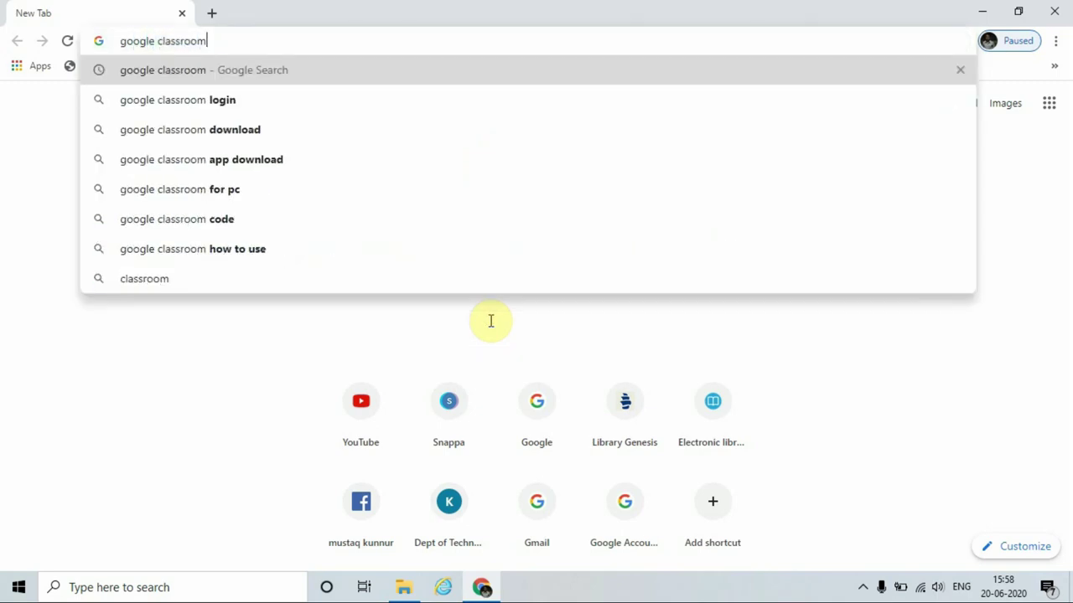
key(Return)
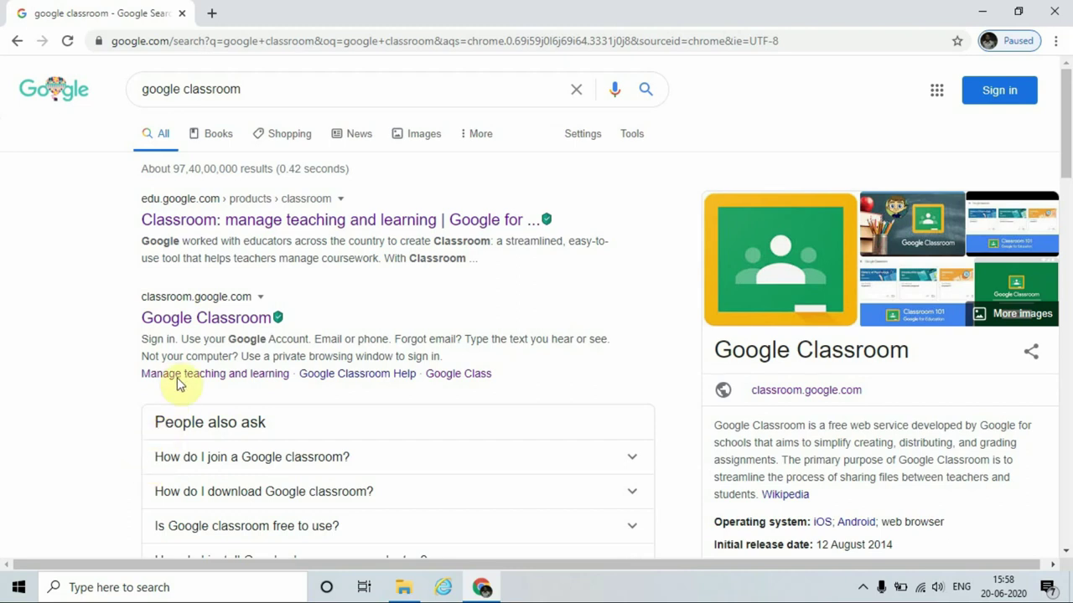
click(180, 327)
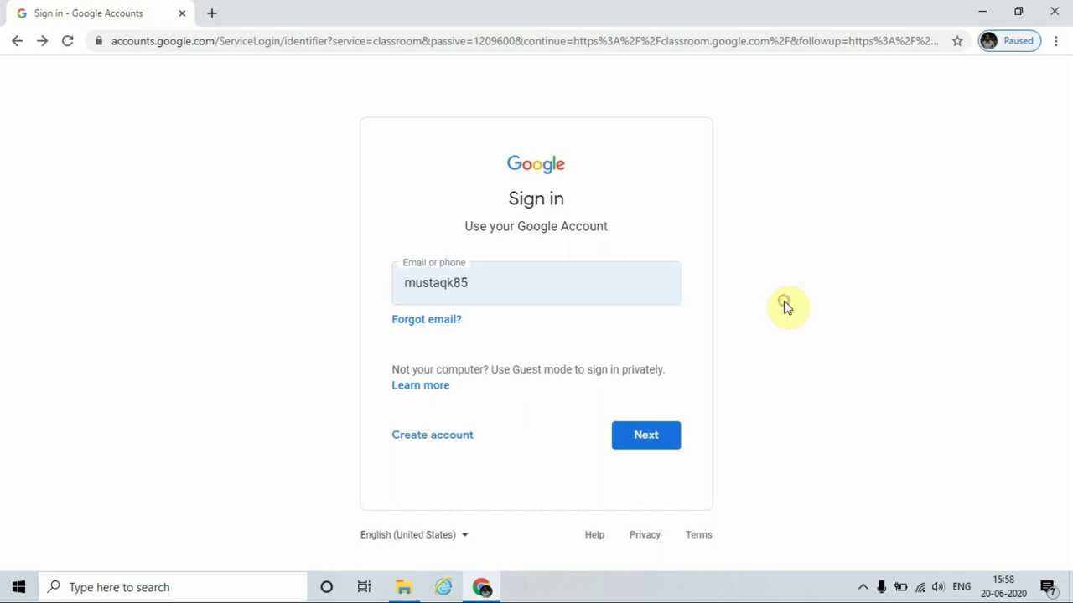
Submit the account e-mail, then enter the account password to sign in
click(651, 438)
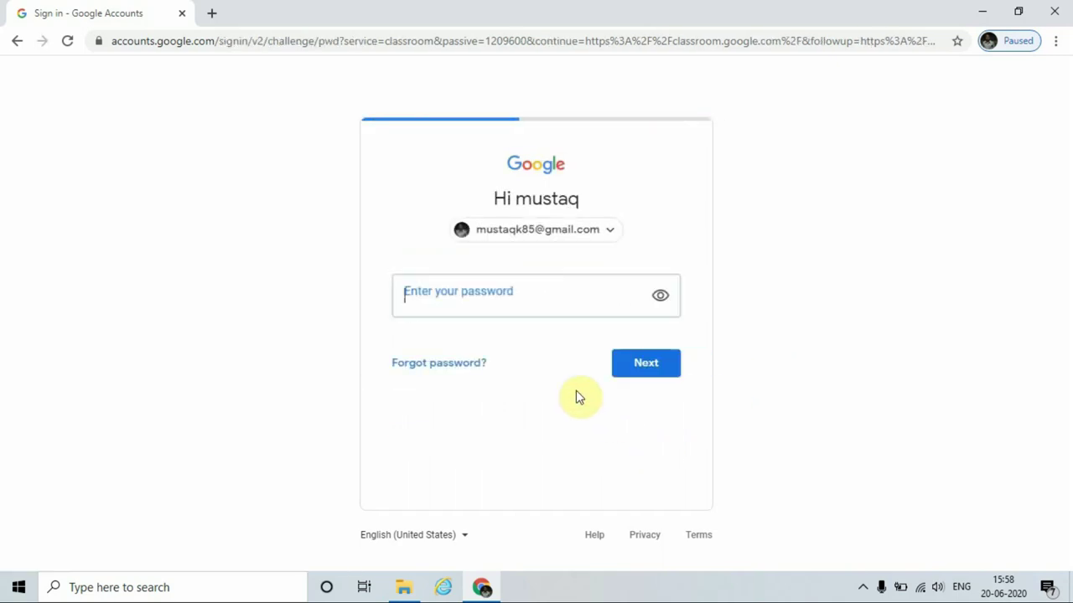
text(••••••)
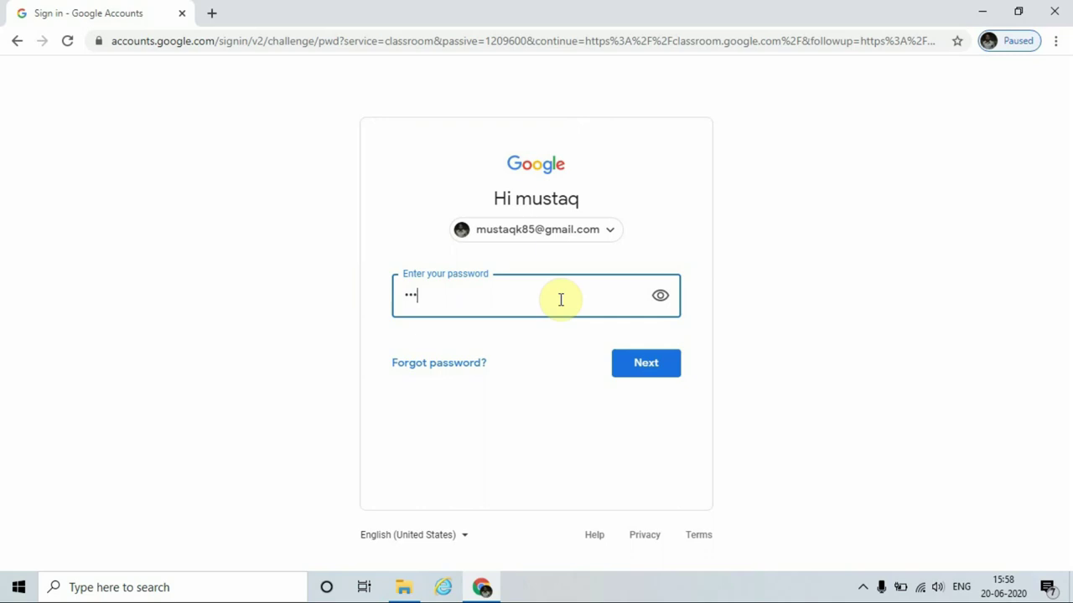
text(•••••)
click(674, 376)
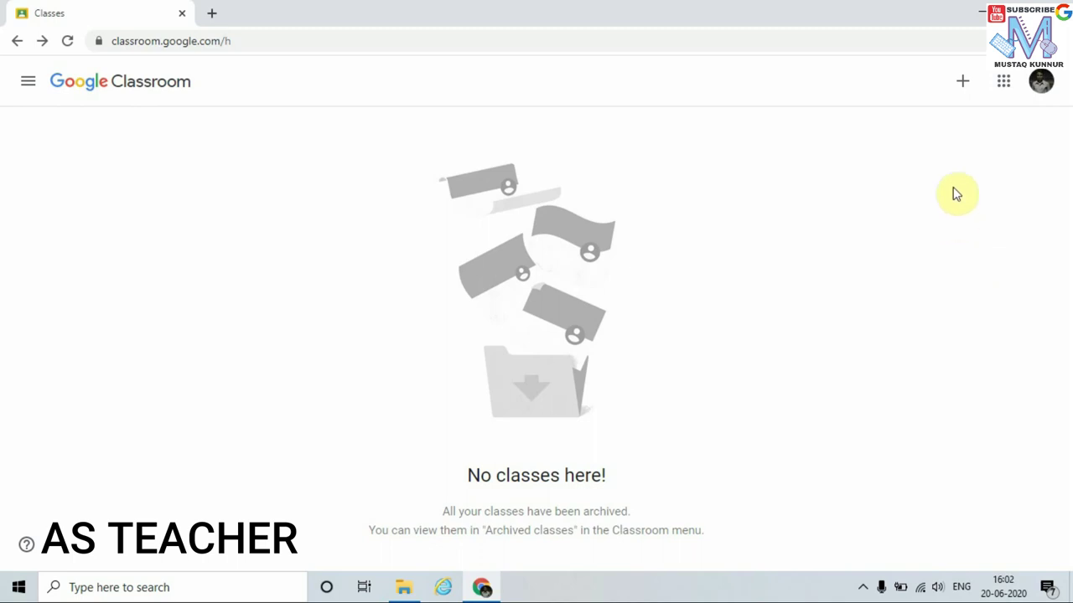
Choose Create class and acknowledge the school-use notice to reach the new-class form
click(963, 91)
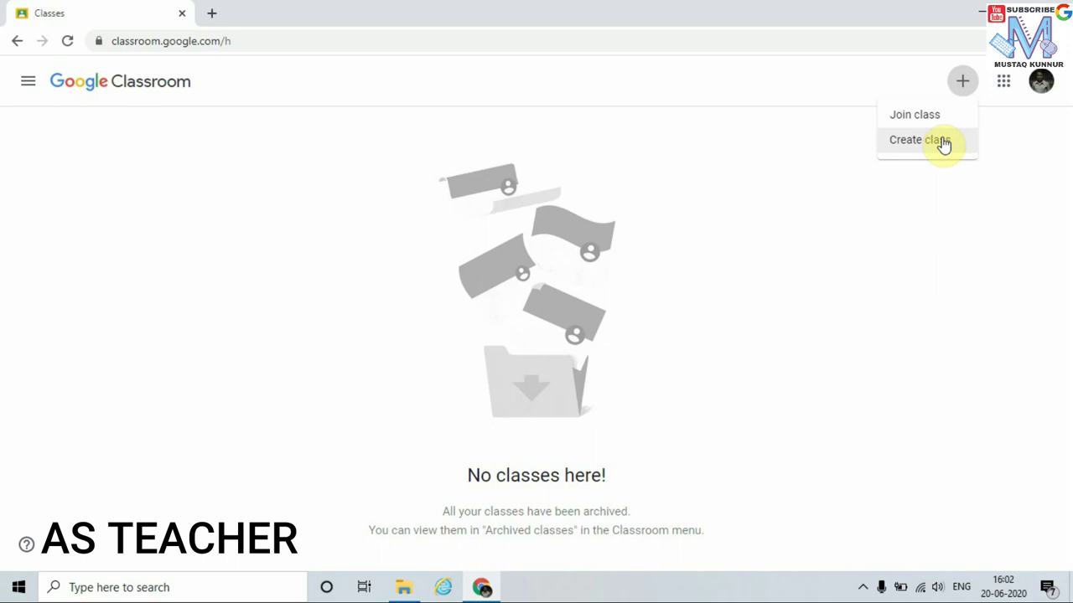
click(944, 144)
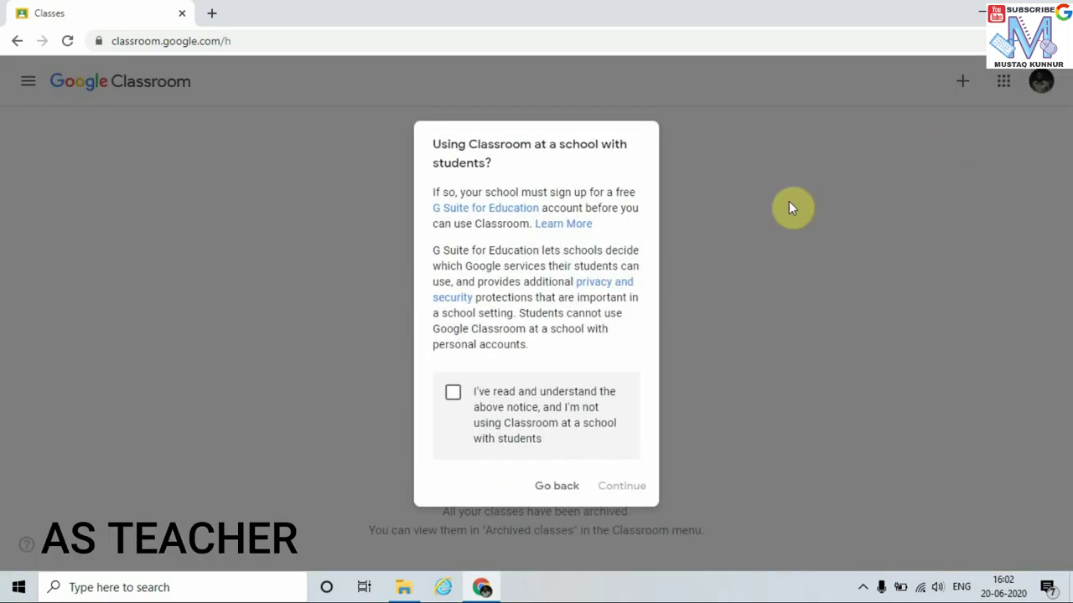
click(453, 393)
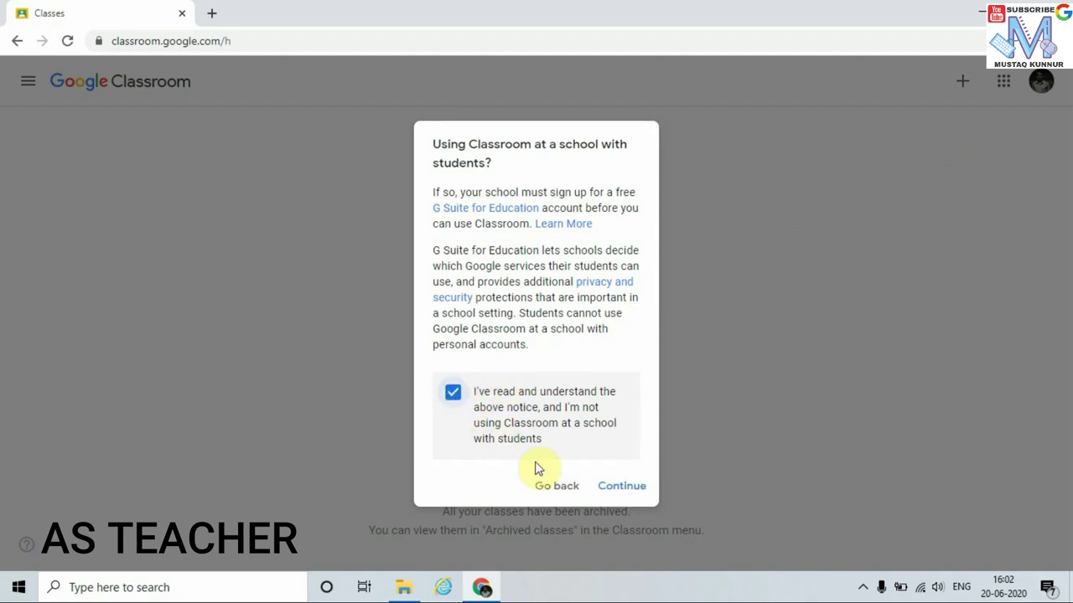
click(611, 488)
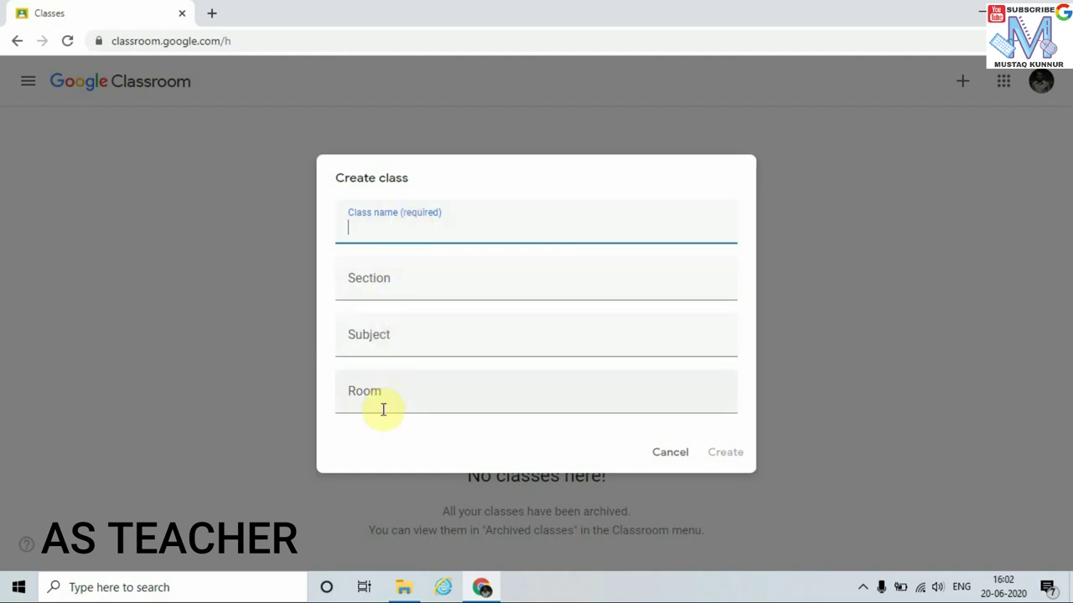
Create class 'first semester' with section 'a', subject 'computer lab' and room '1'
click(384, 232)
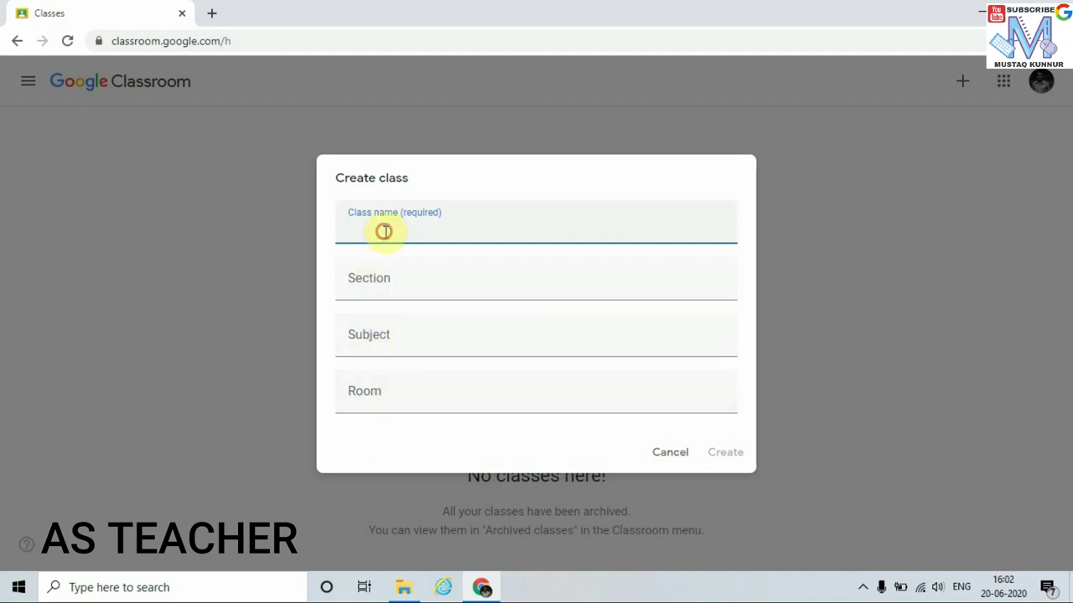
text(first s)
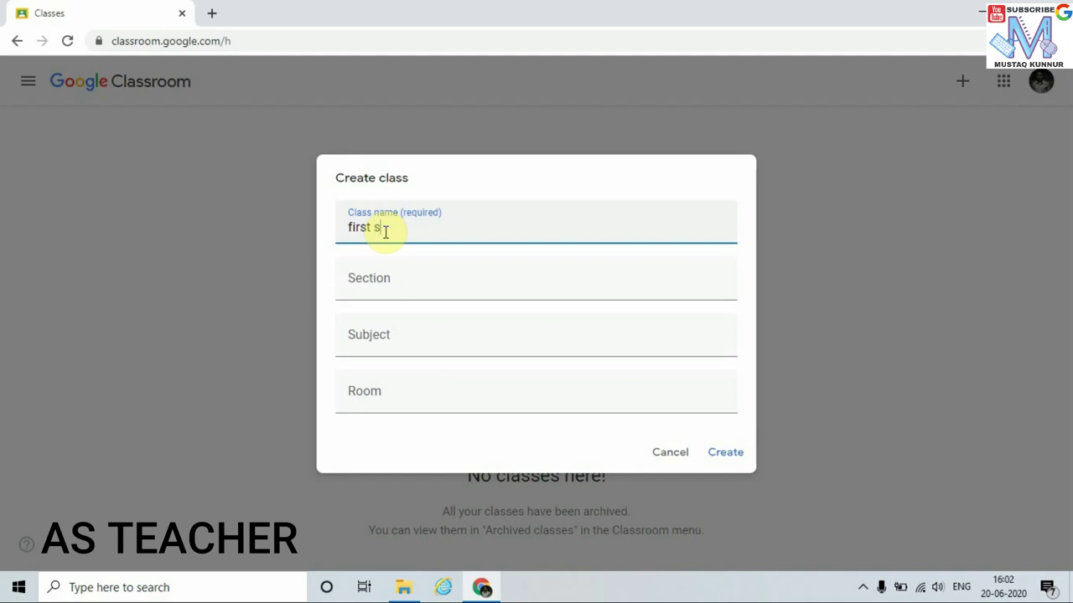
text(emester)
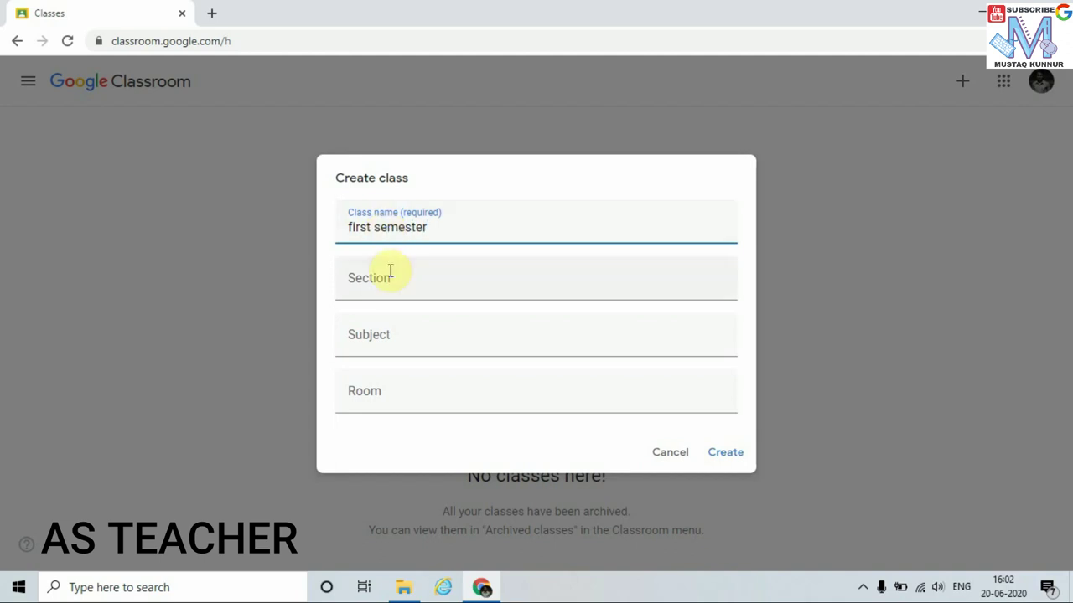
click(388, 280)
text(a)
click(395, 341)
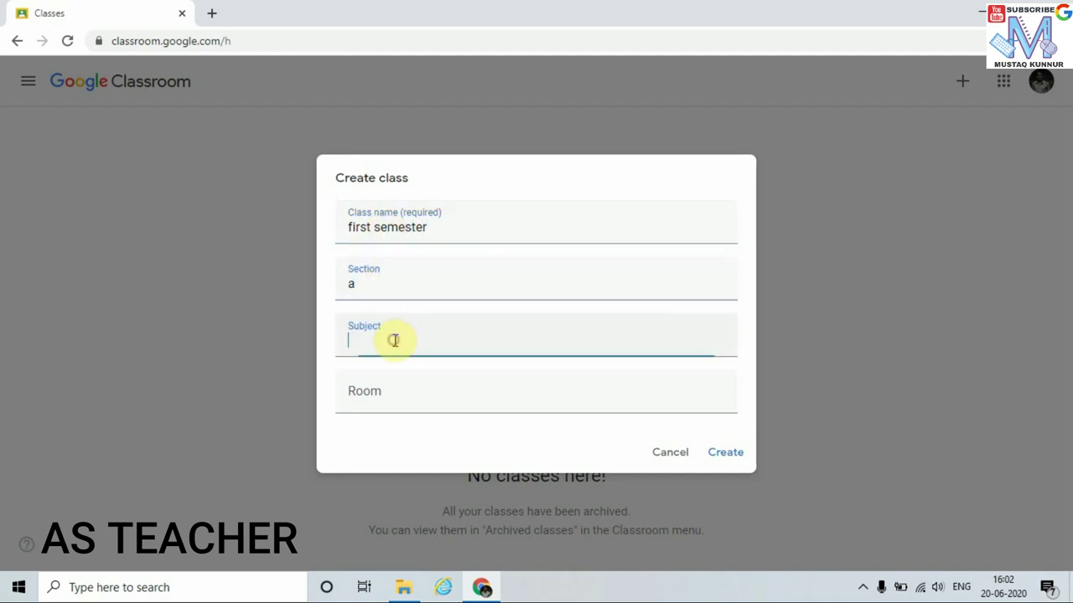
text(computer)
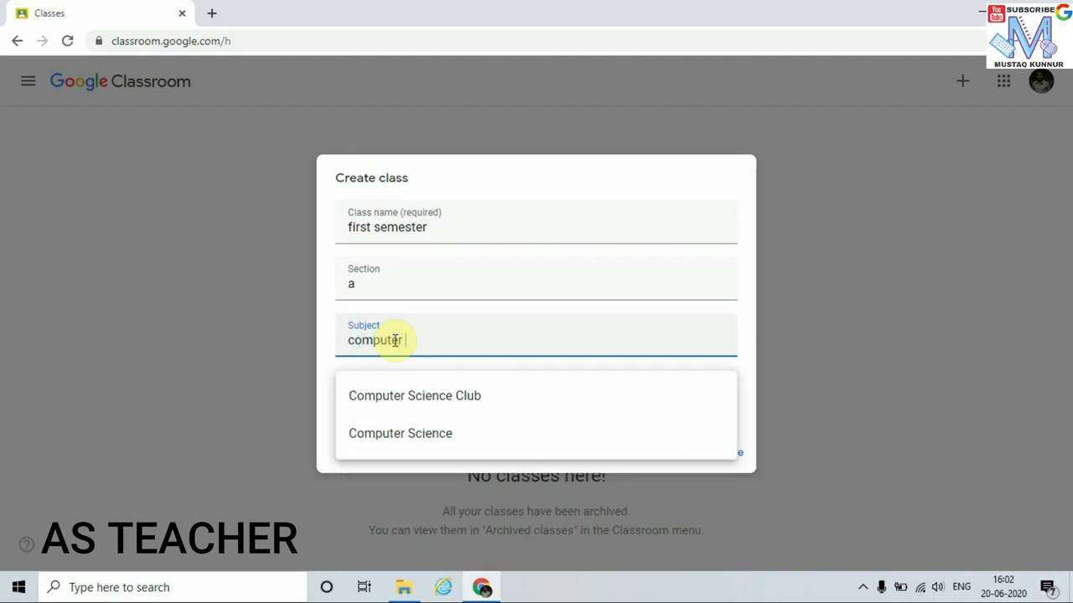
text( lab)
key(Tab)
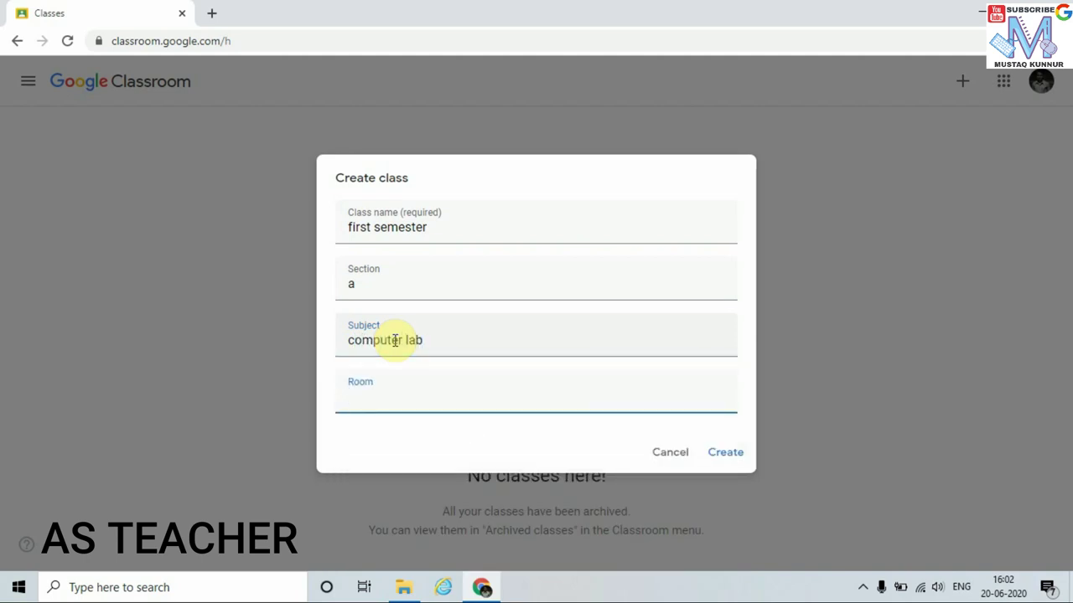
text(1)
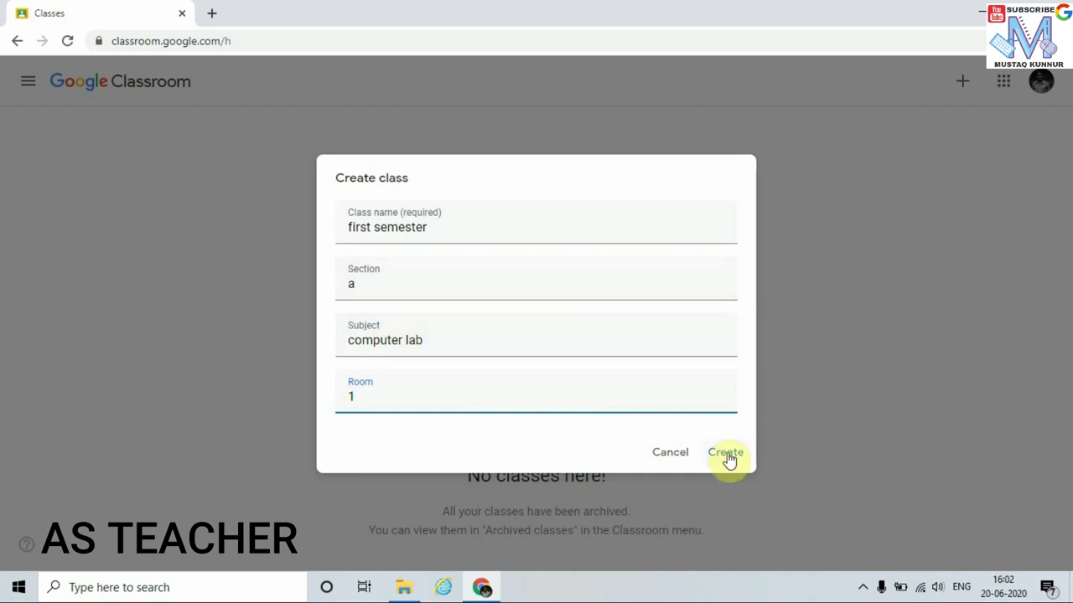
click(721, 461)
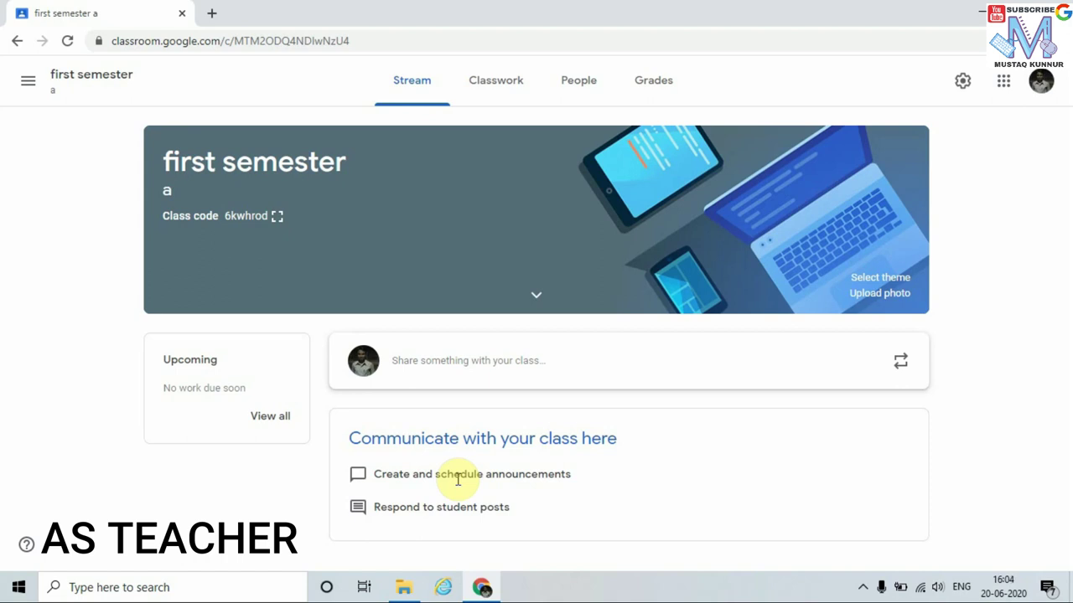
From the People page, find the student's account and invite it to the class
click(585, 96)
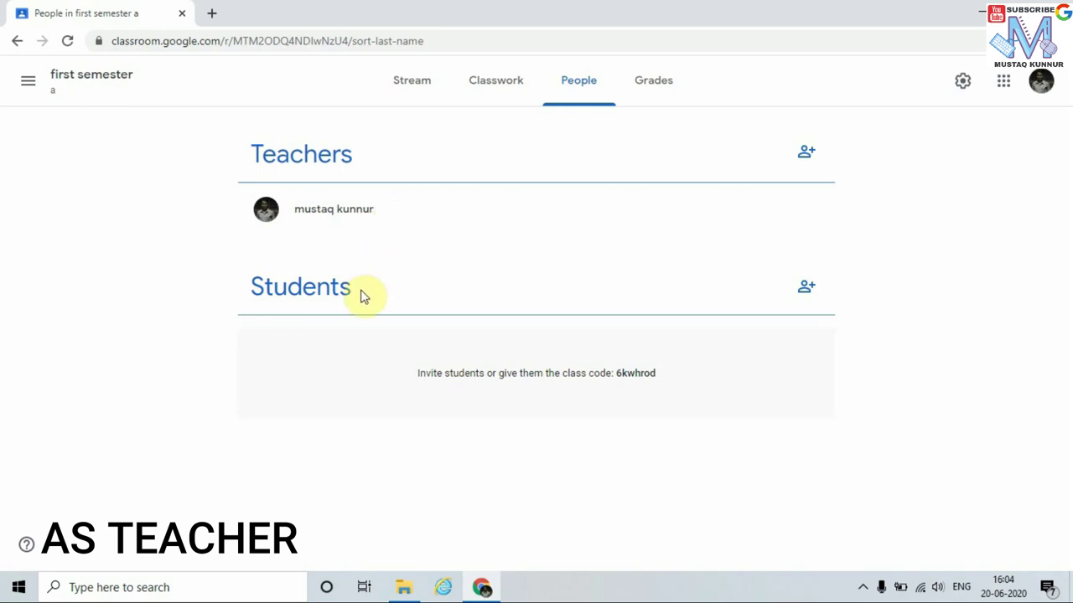
click(804, 290)
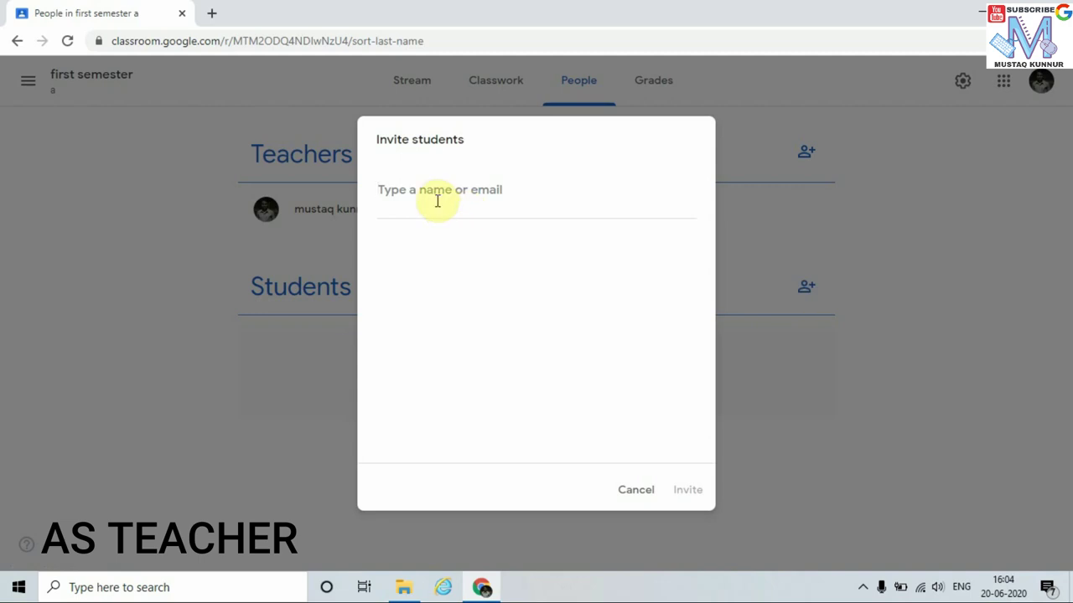
text(musta)
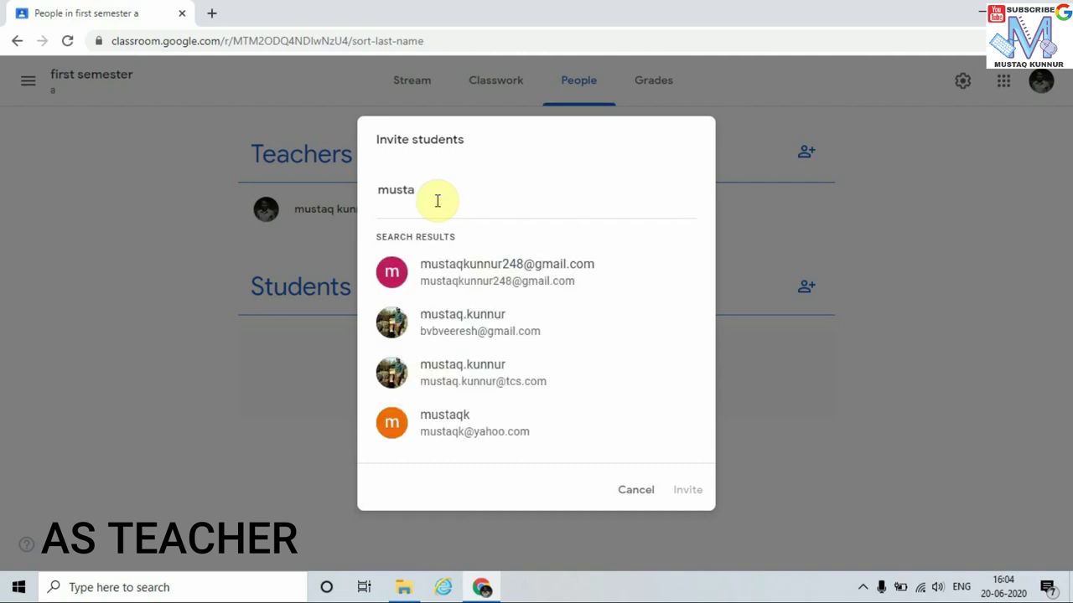
click(458, 273)
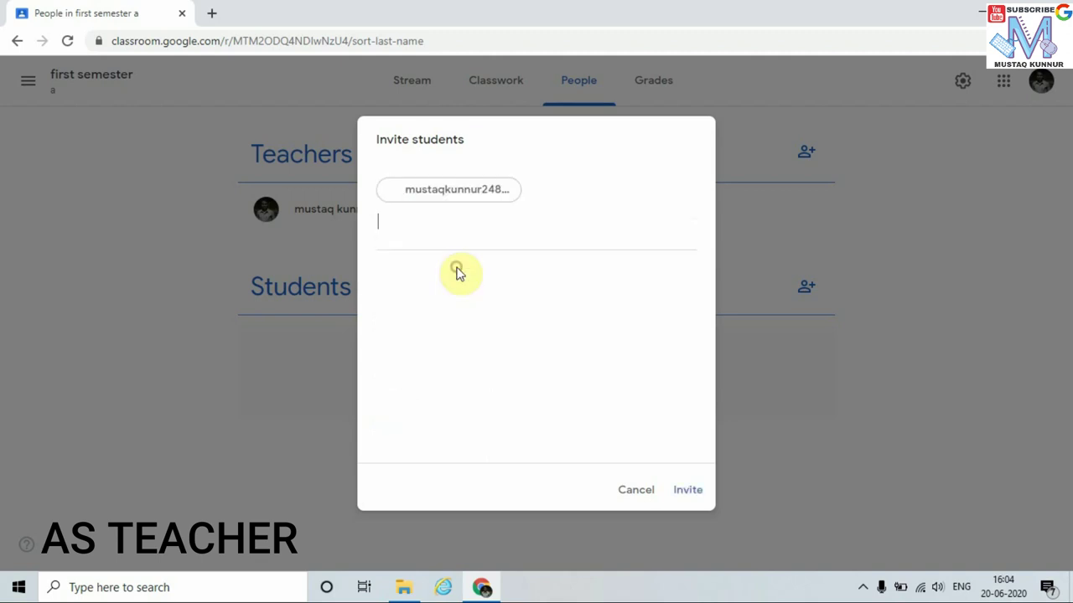
click(687, 493)
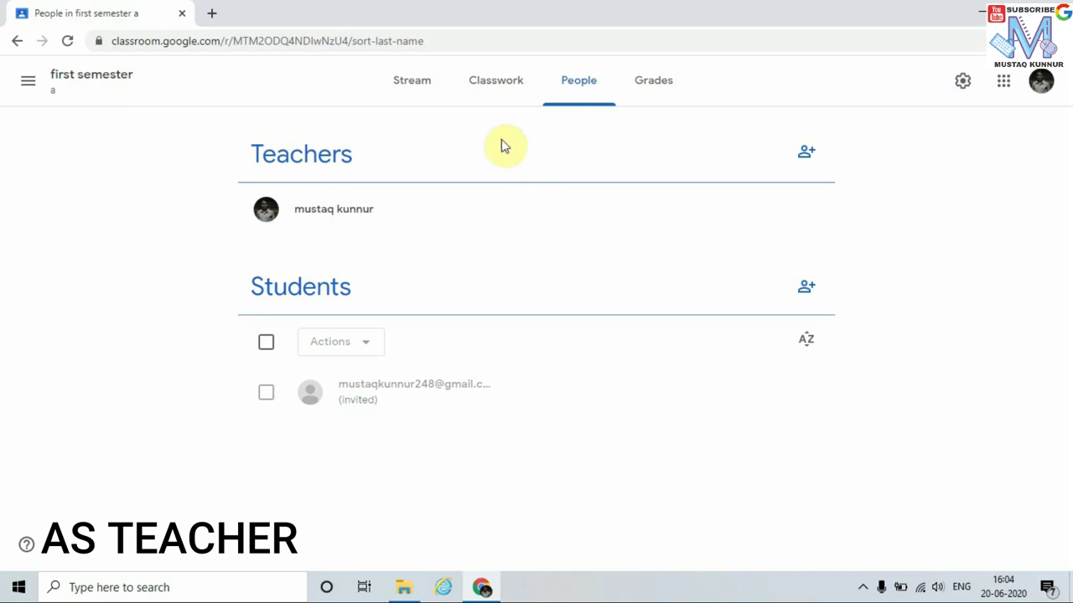
click(412, 82)
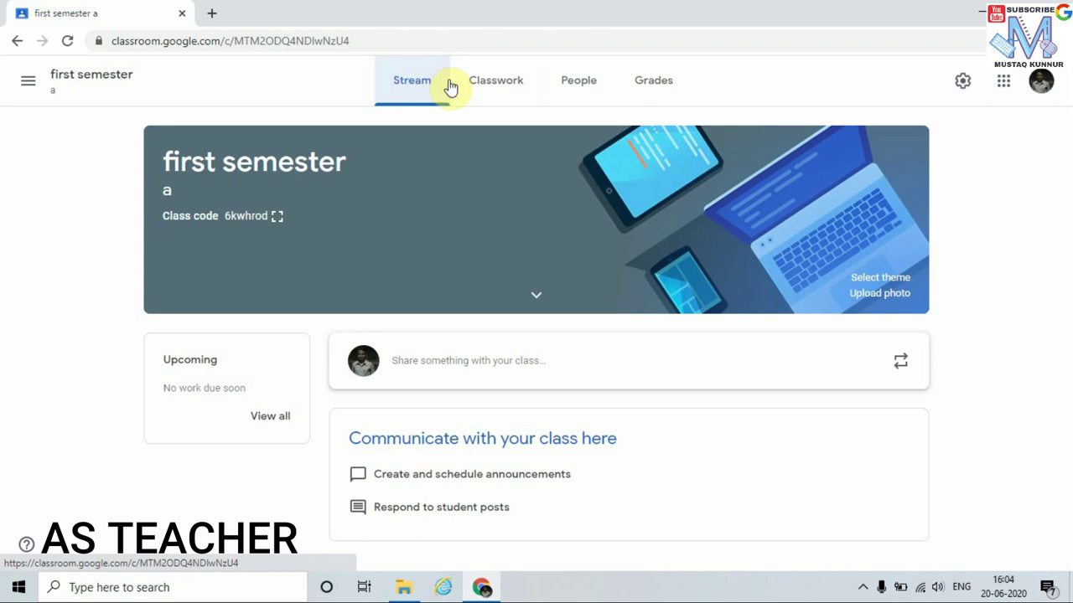
Go to the Classwork page and open the Create menu of item types
click(509, 89)
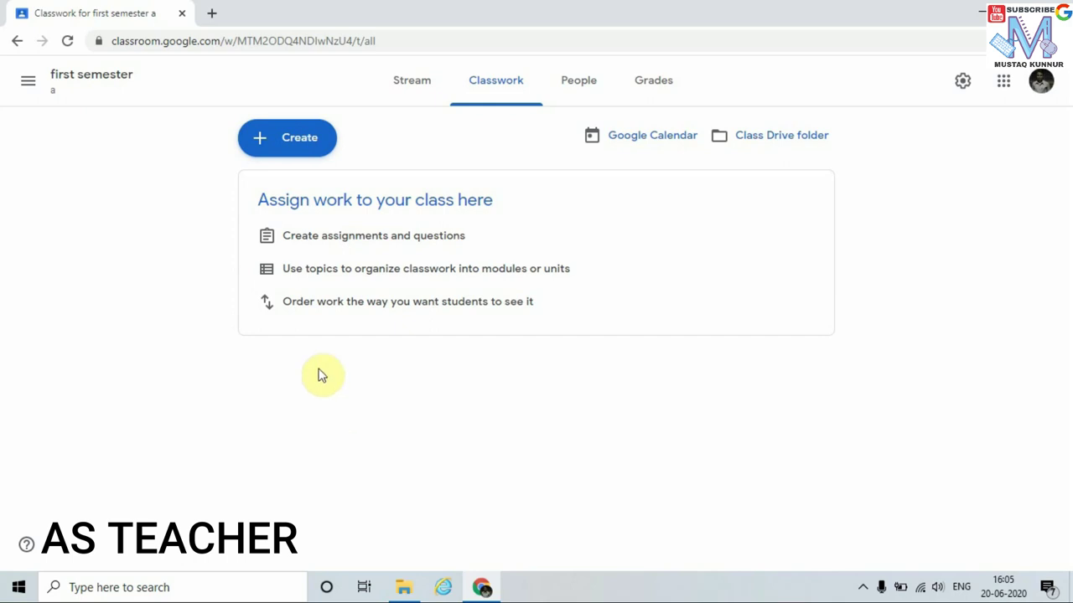
click(309, 146)
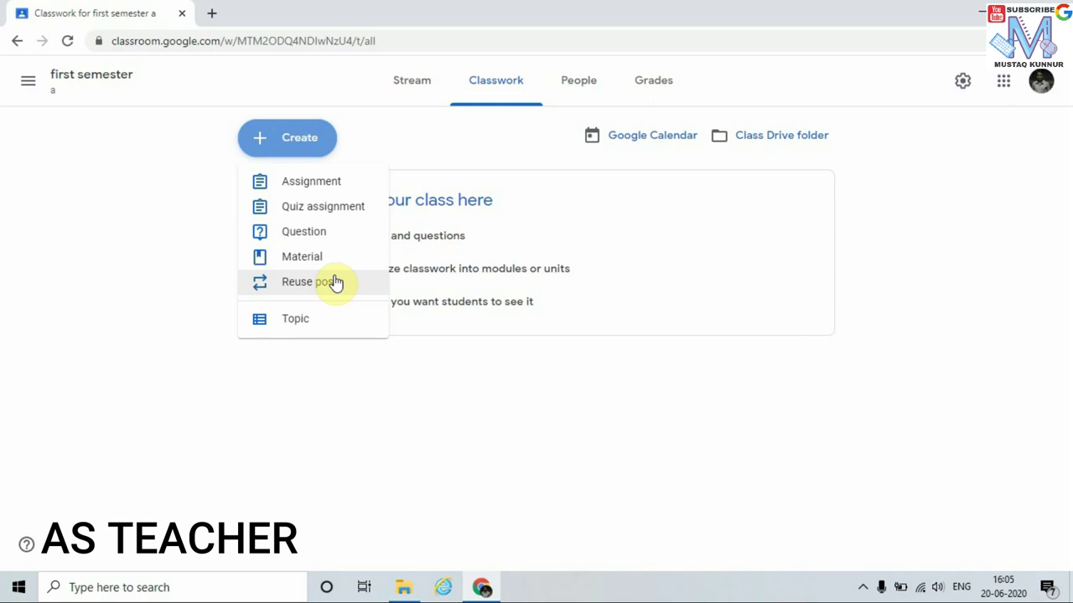
Start a new assignment titled 'Basics of computer' with instructions 'about computer'
click(323, 194)
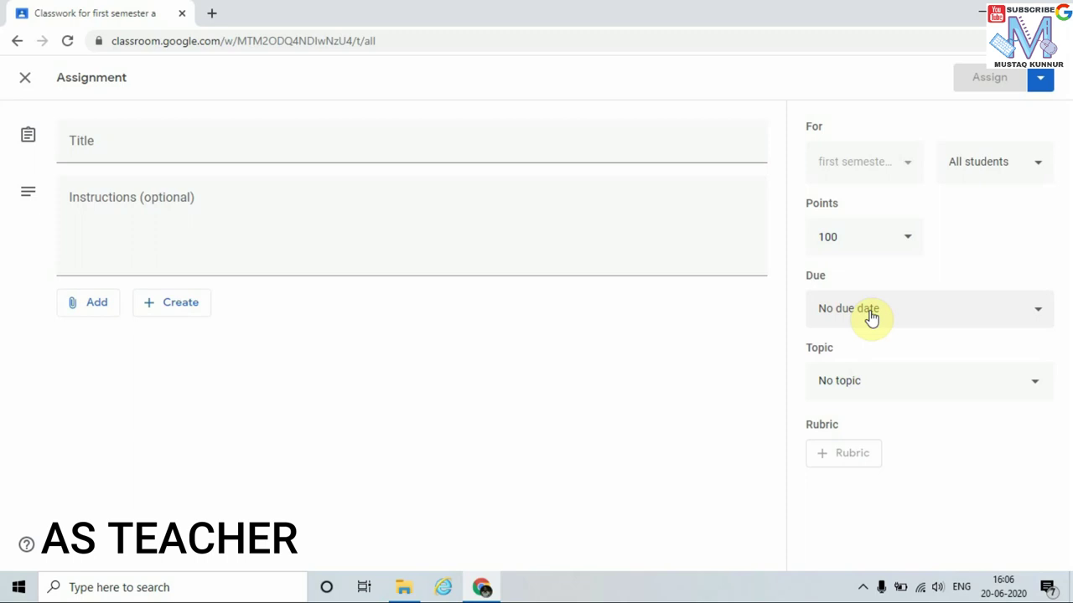
click(381, 149)
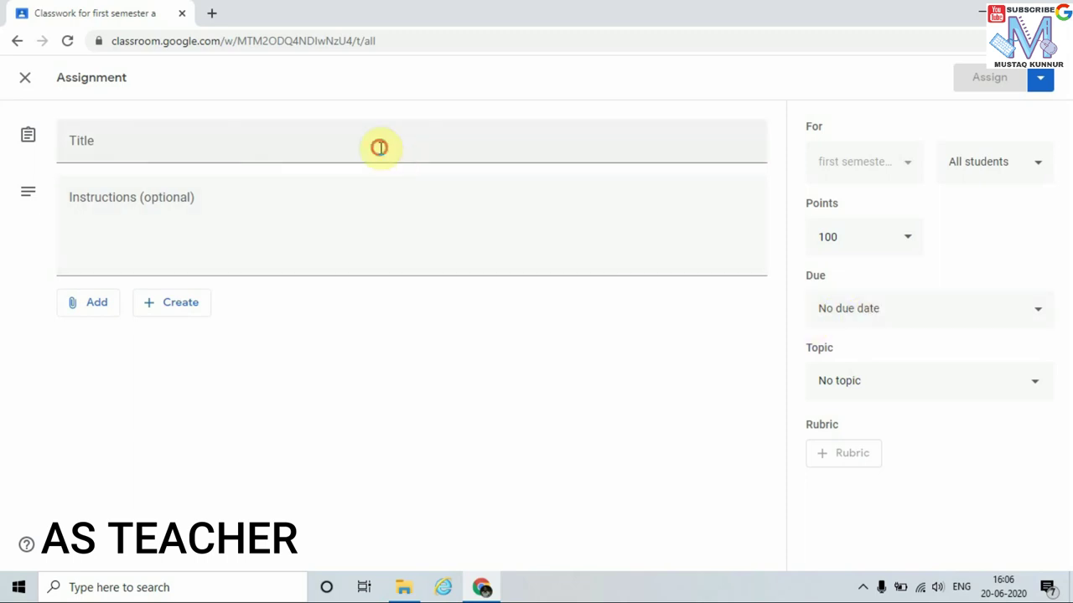
text(comp)
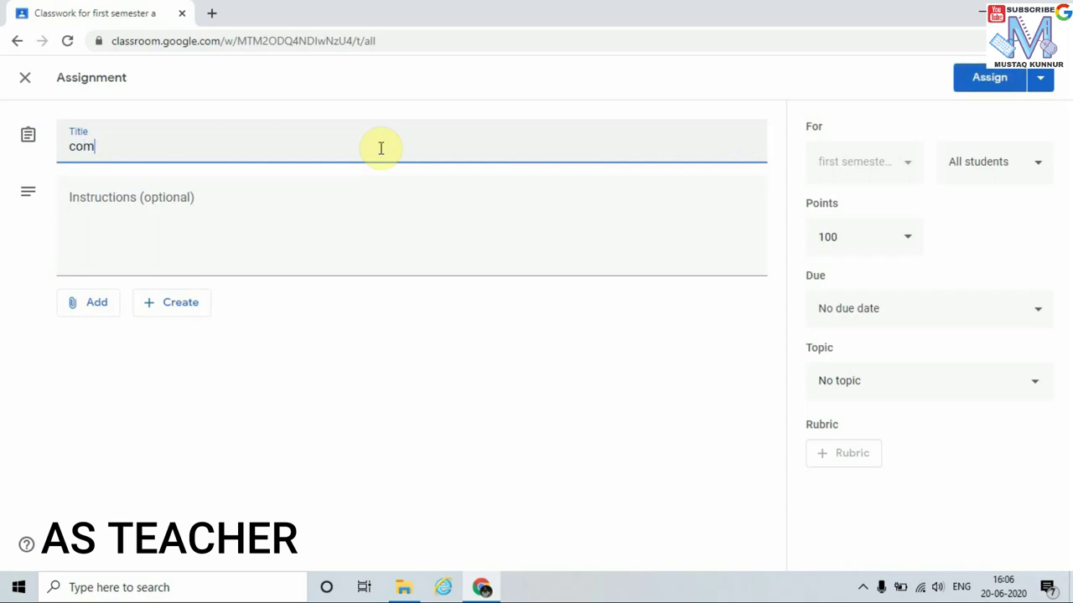
key(BackSpace)
key(BackSpace)
key(BackSpace)
key(BackSpace)
text(Basics of computer)
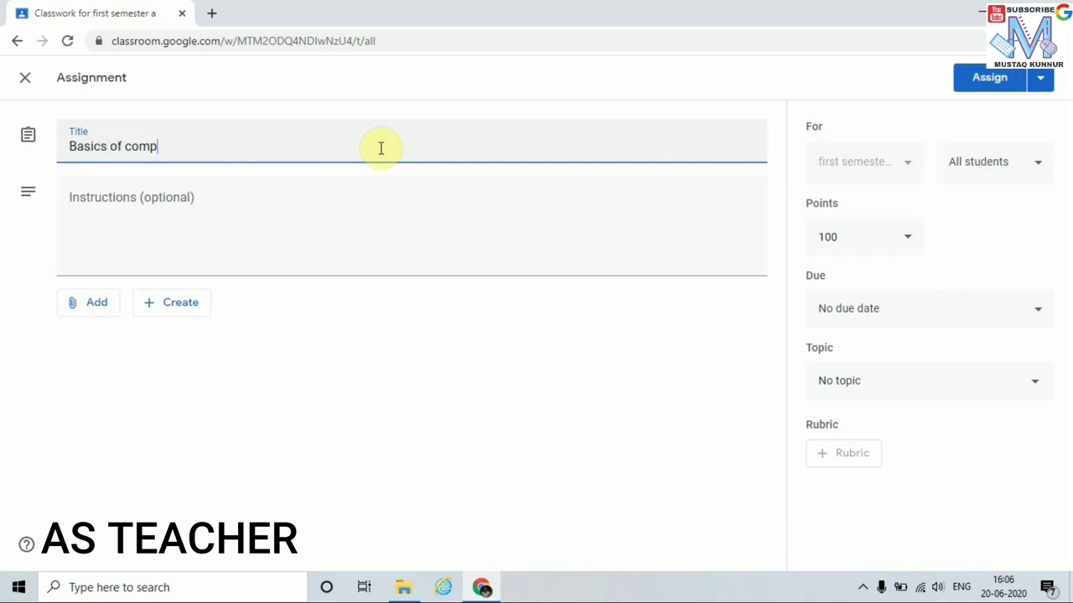
click(342, 242)
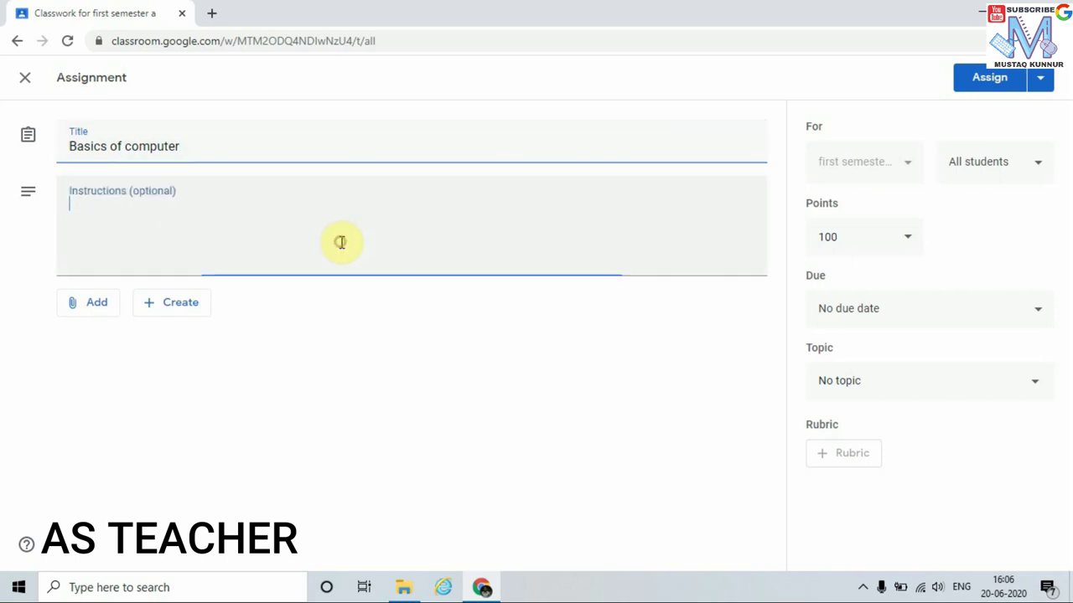
text(about )
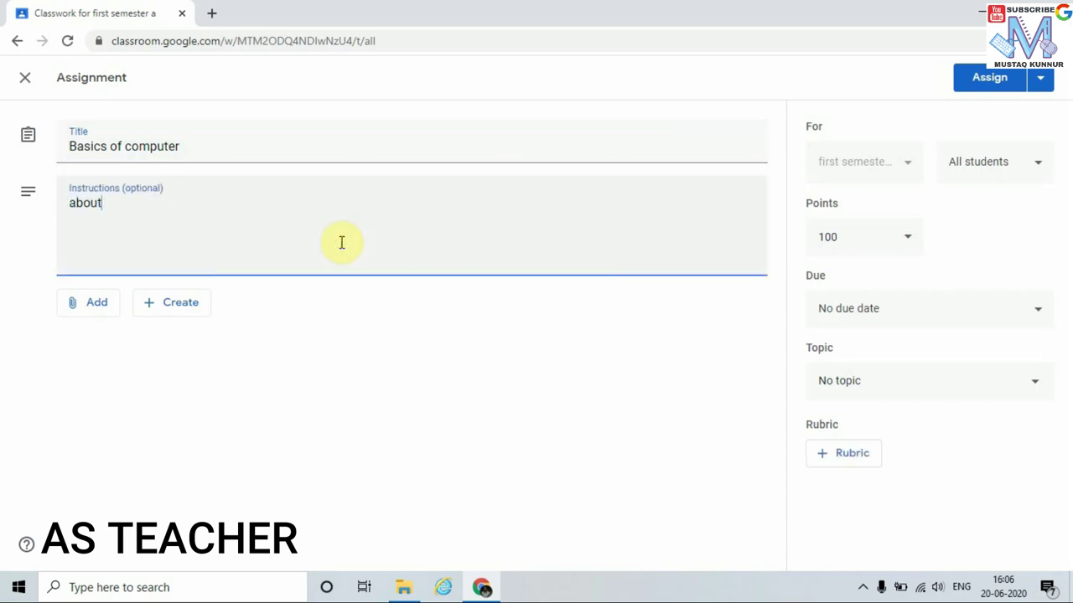
text(computer)
click(316, 426)
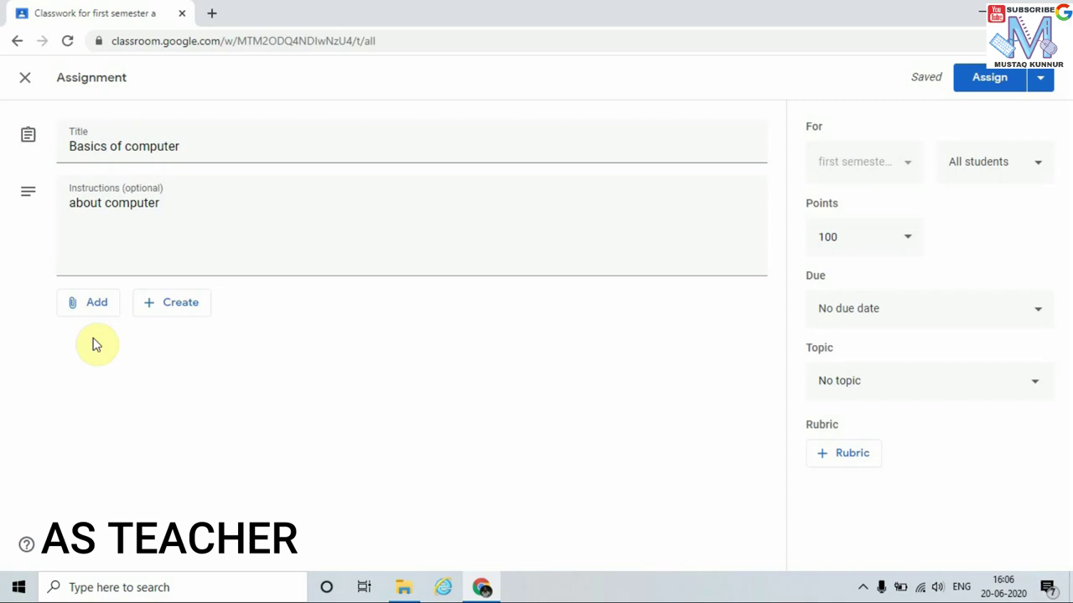
click(91, 311)
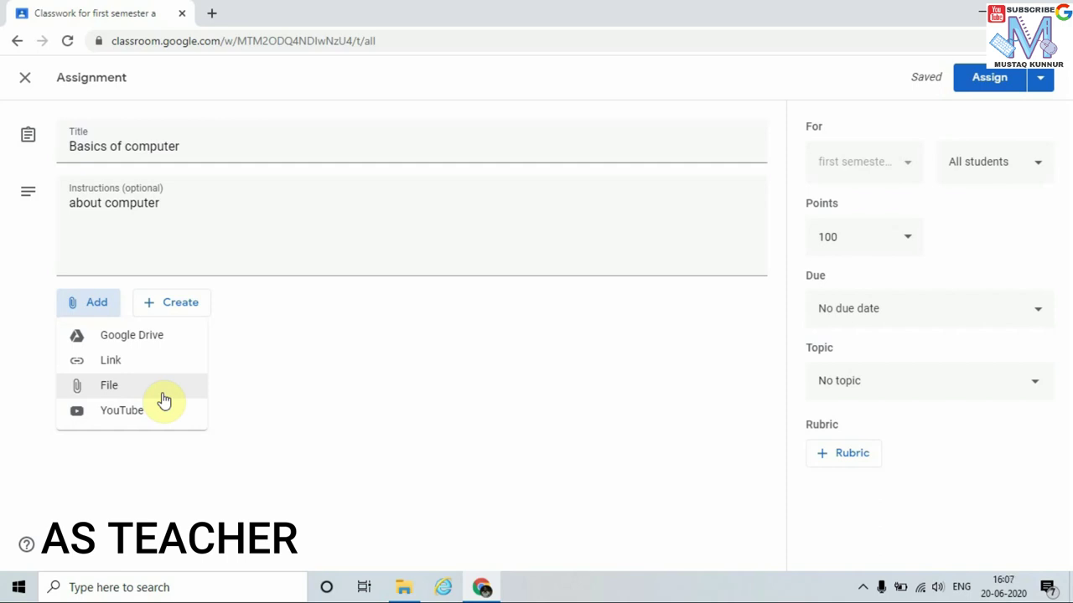
Upload assignment1.docx from the computer lab folder as an assignment attachment
click(159, 387)
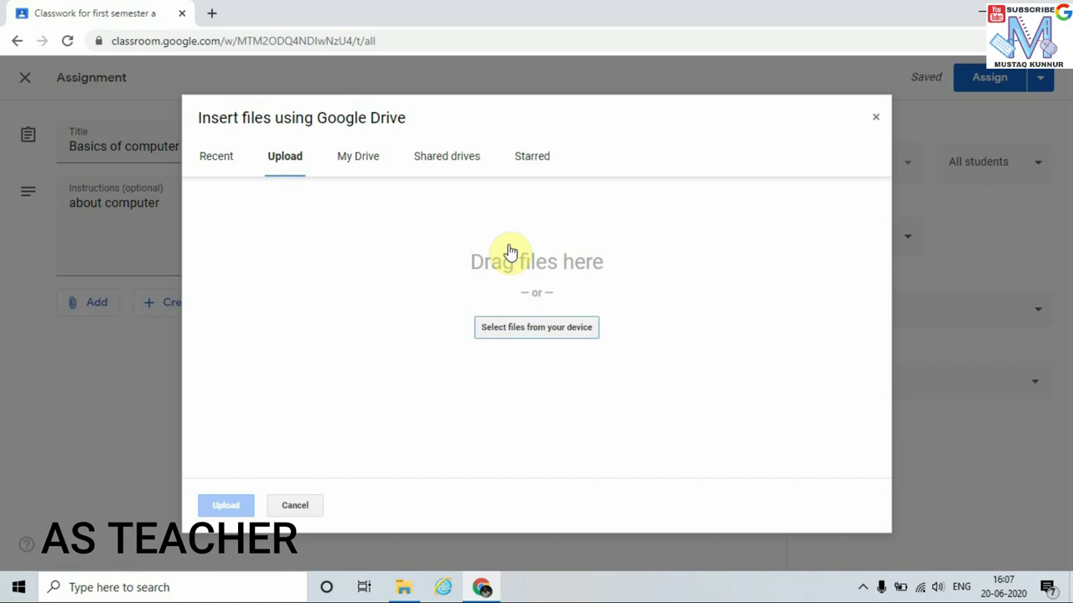
click(516, 335)
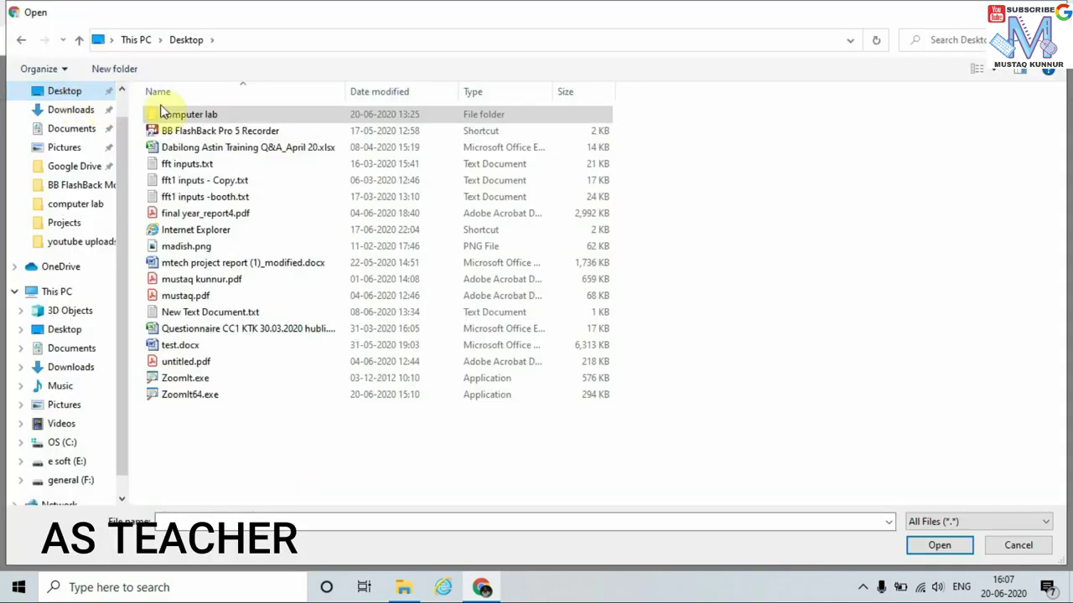
double_click(203, 115)
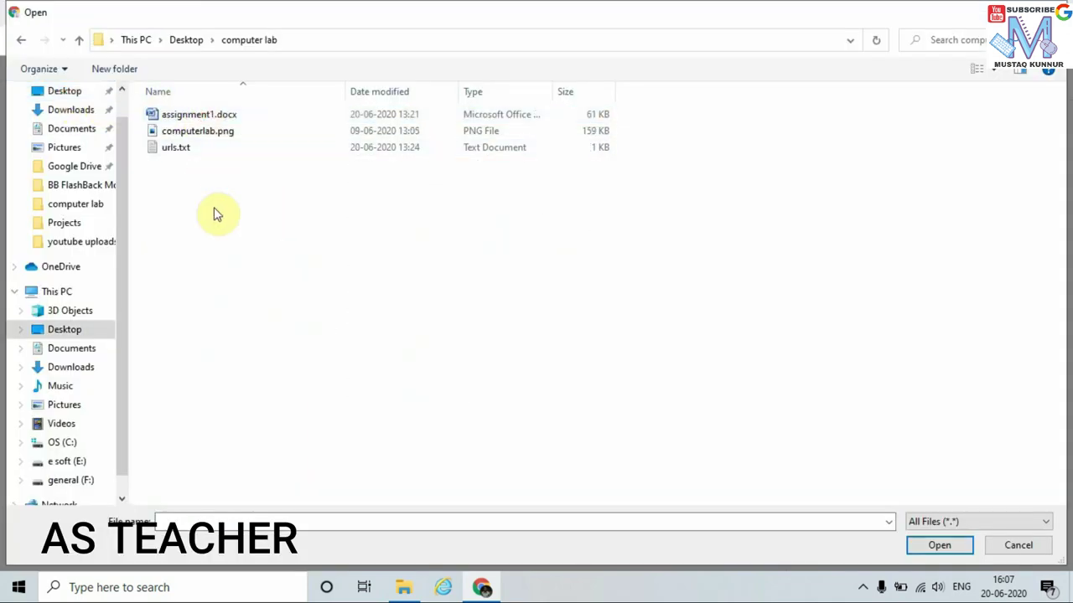
double_click(212, 117)
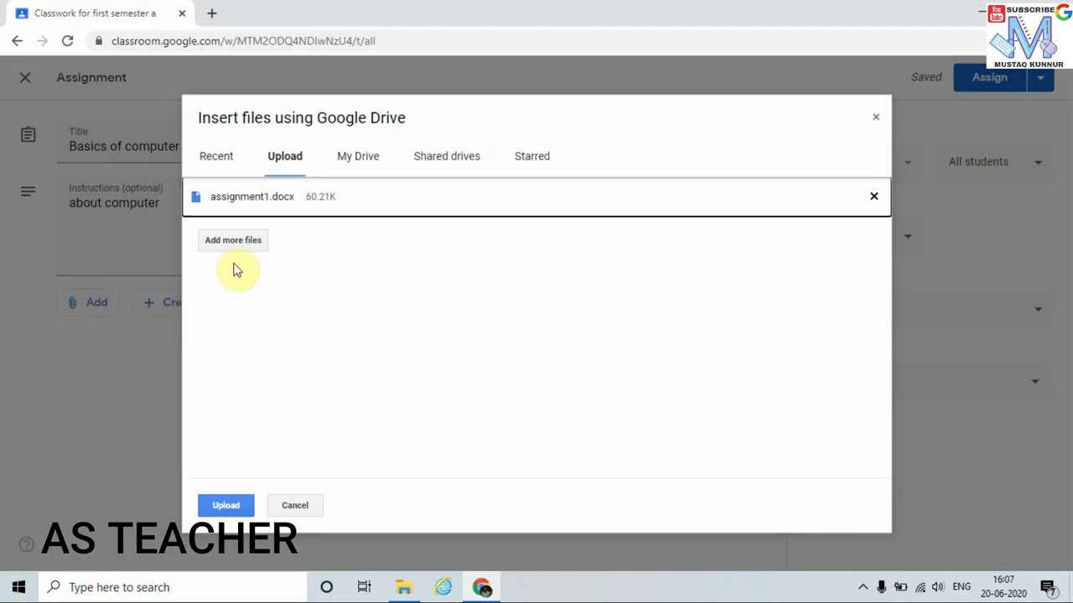
click(220, 508)
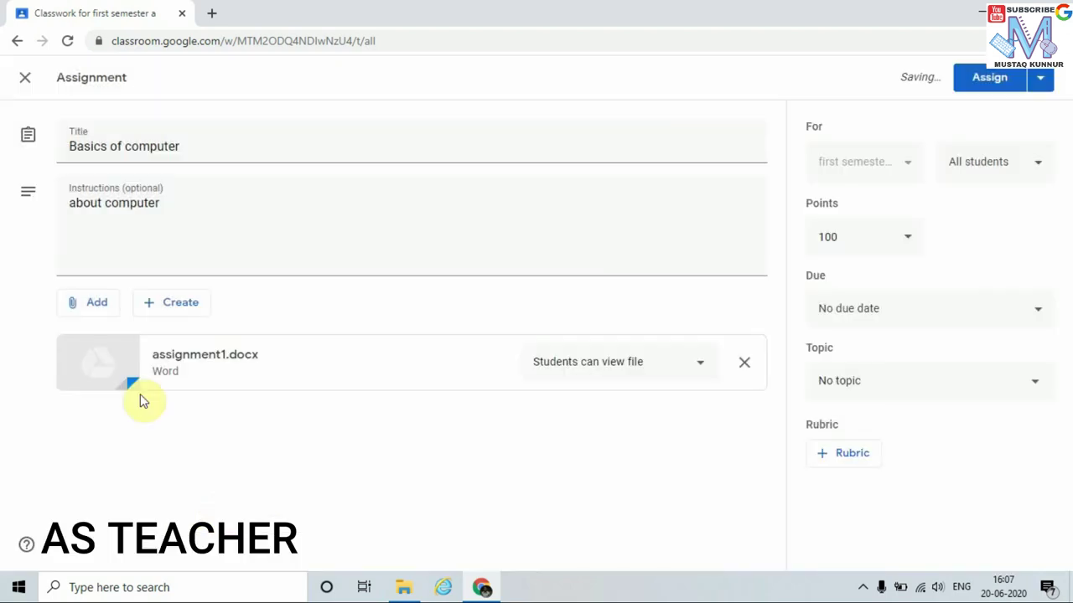
Attach the YouTube link 'Types of Computers - Super Computers to Wearables!!!' to the assignment
click(99, 312)
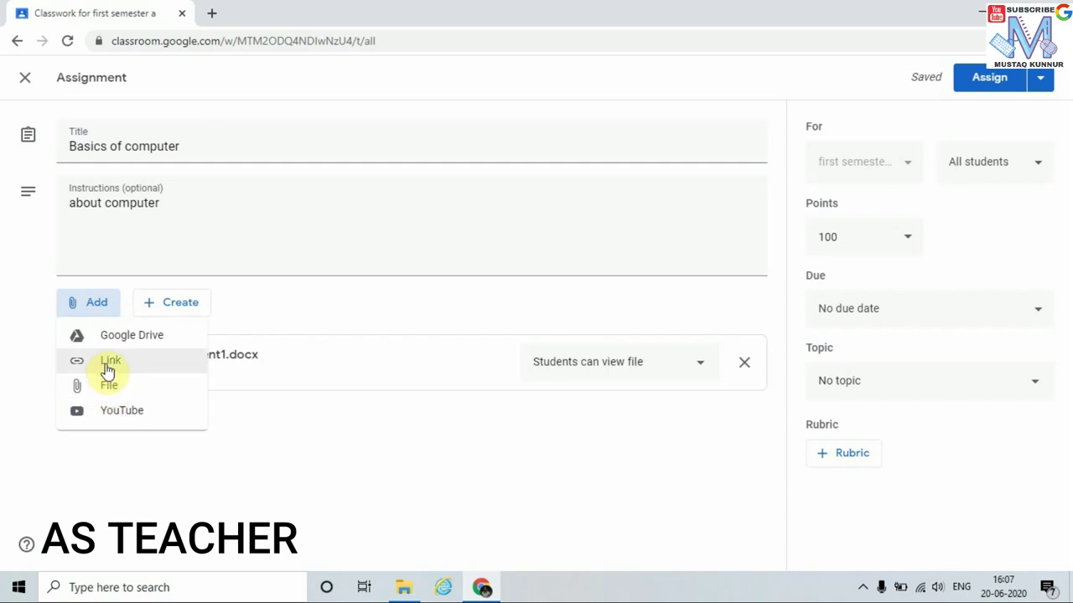
click(107, 368)
key(ctrl+v)
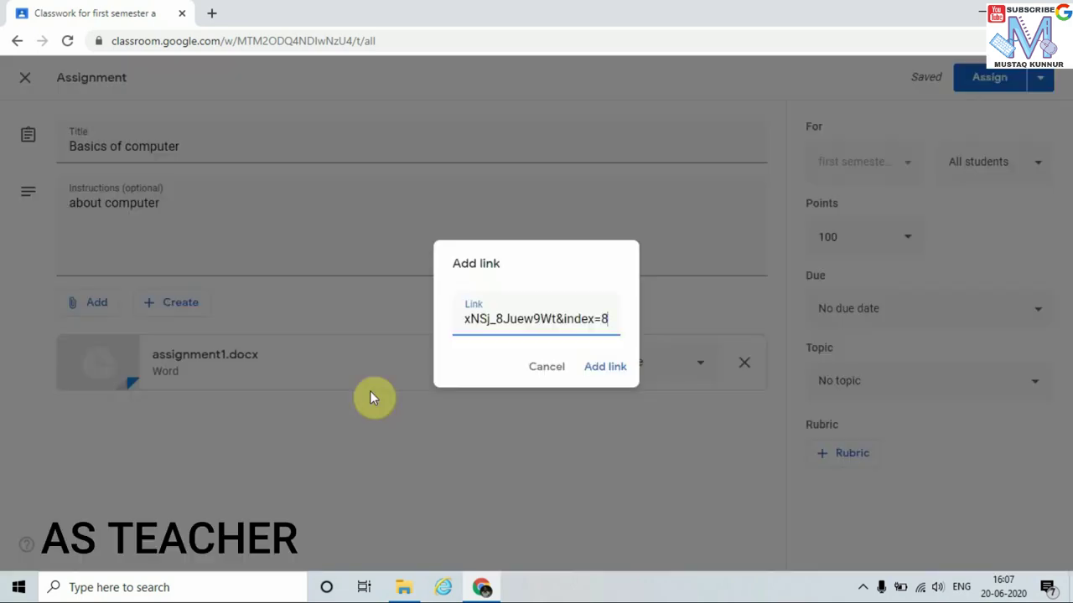
click(586, 369)
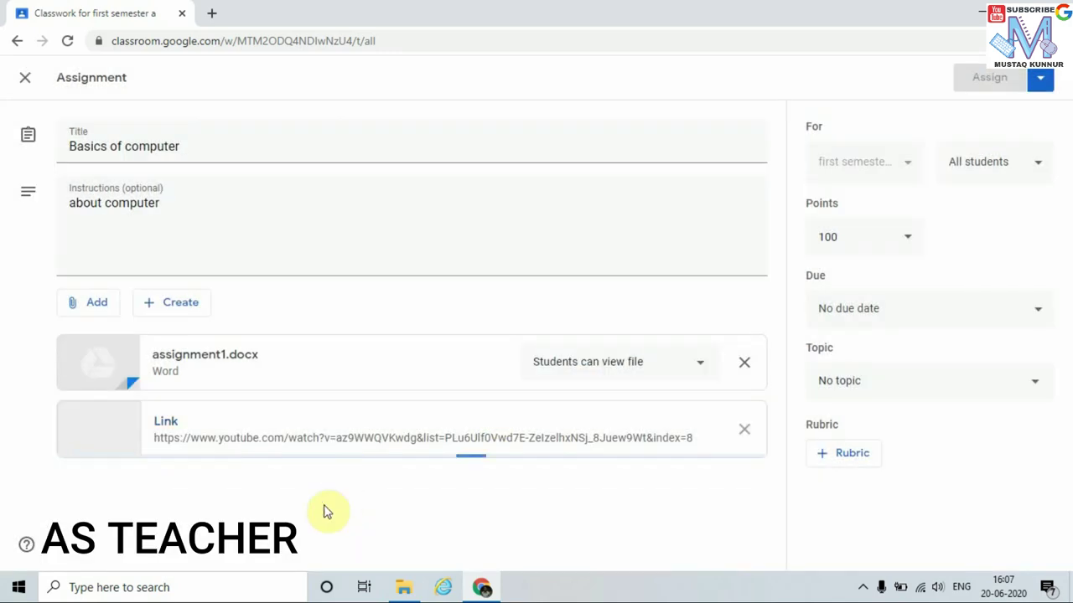
click(103, 302)
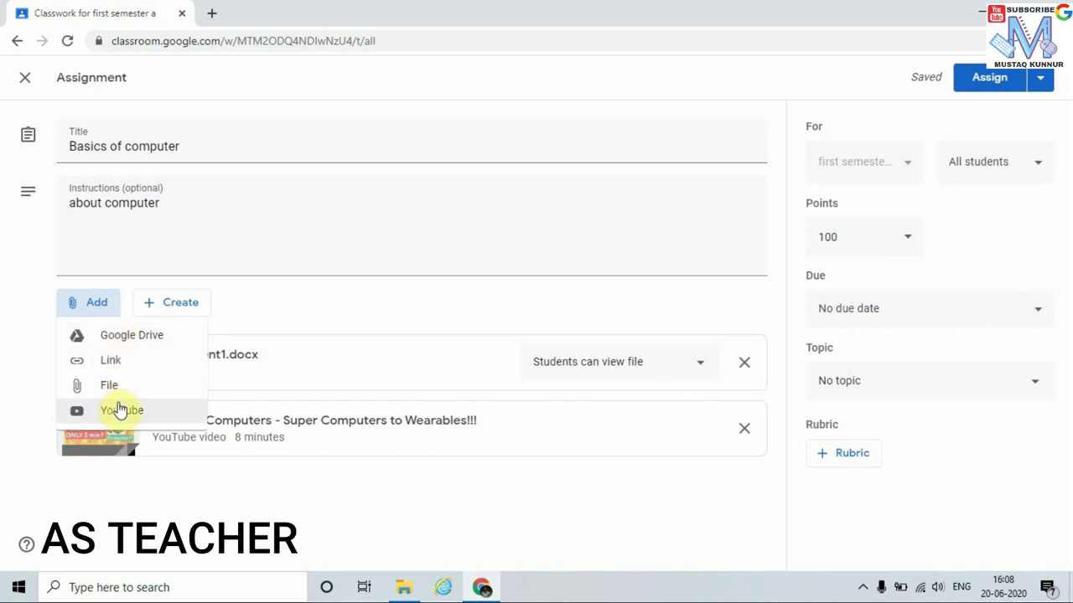
click(163, 508)
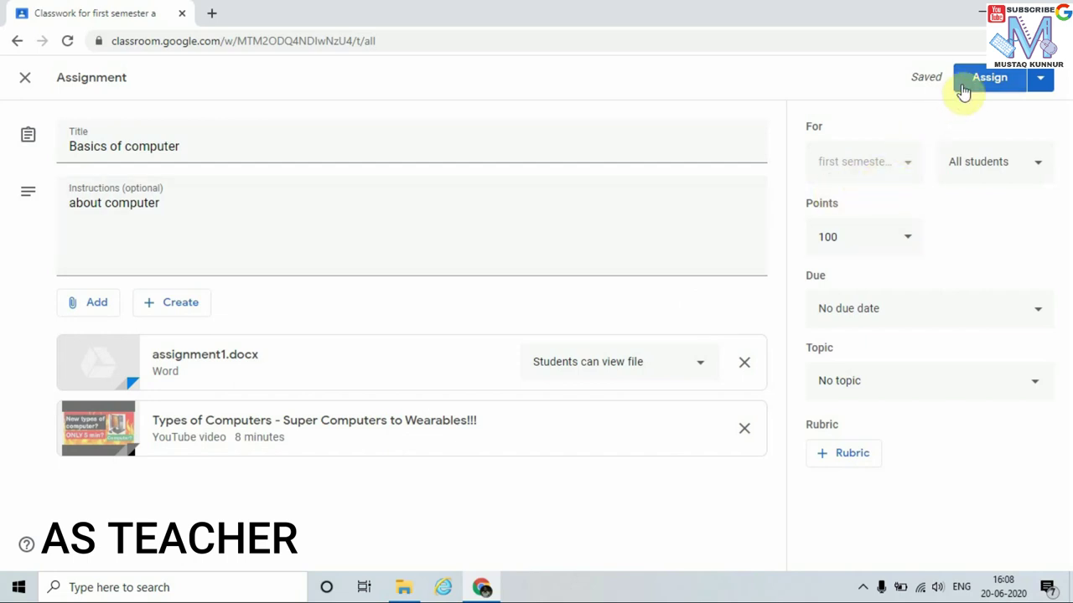
click(1041, 90)
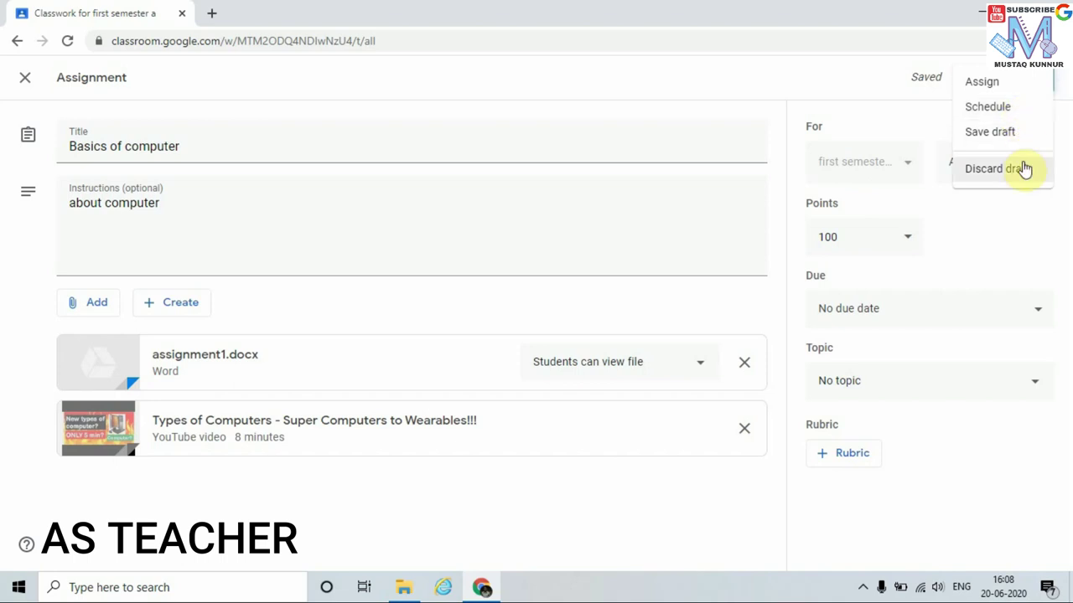
click(879, 119)
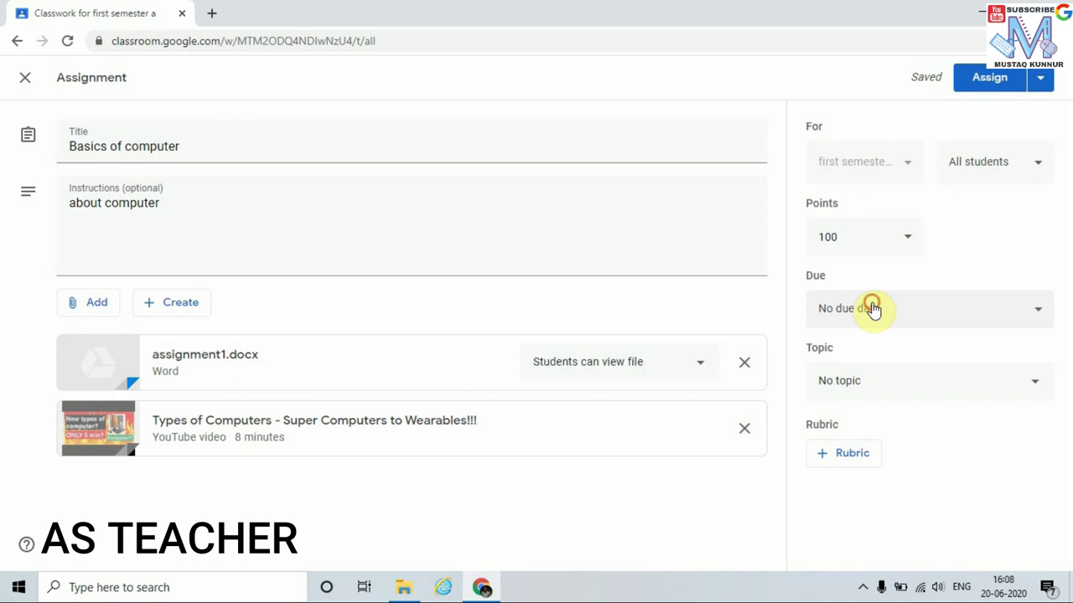
Set the assignment's due date to June 22 and assign it to the class
click(872, 308)
click(880, 381)
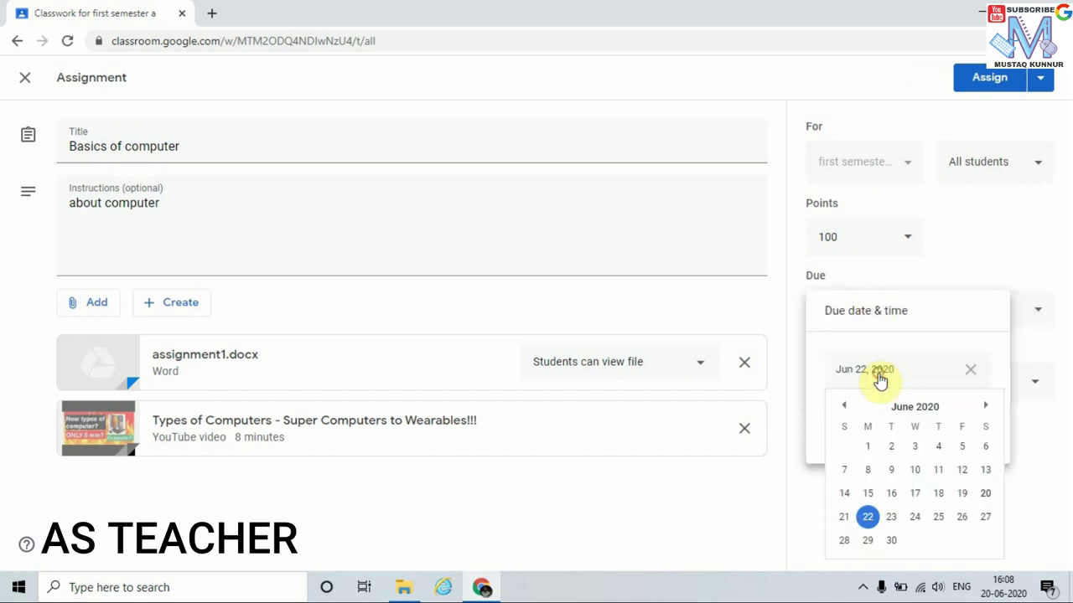
click(868, 517)
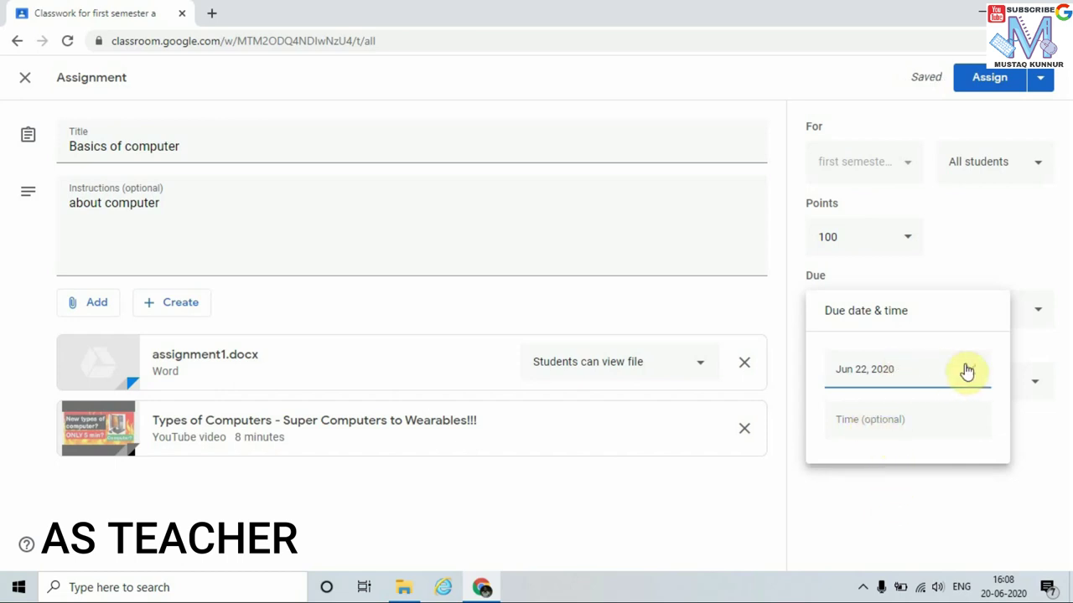
click(895, 527)
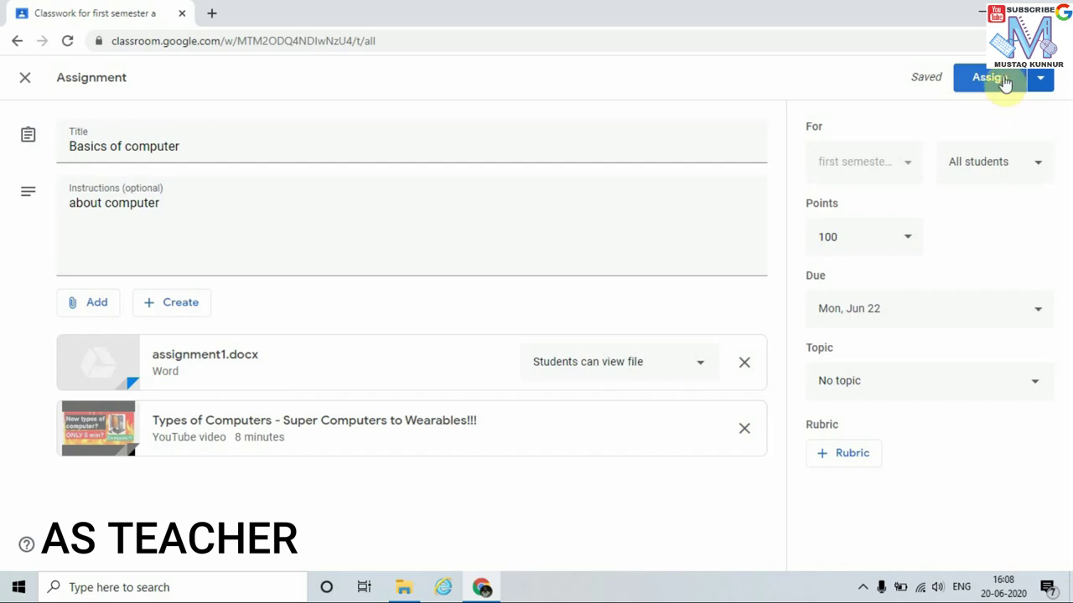
click(1004, 82)
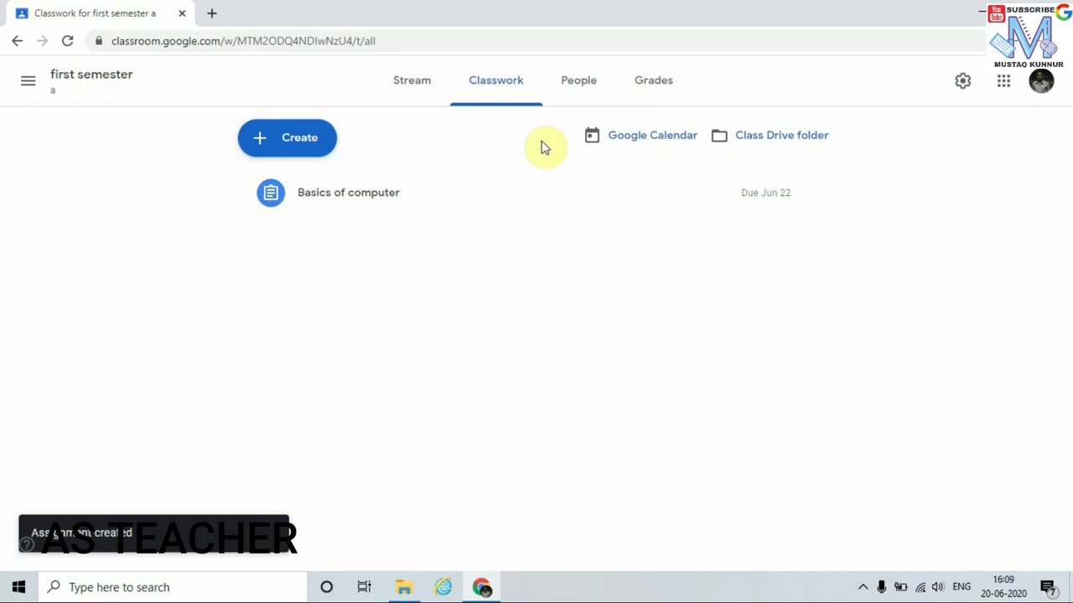
Start a quiz assignment titled 'Computer lab' with the instructions 'about computer'
click(294, 148)
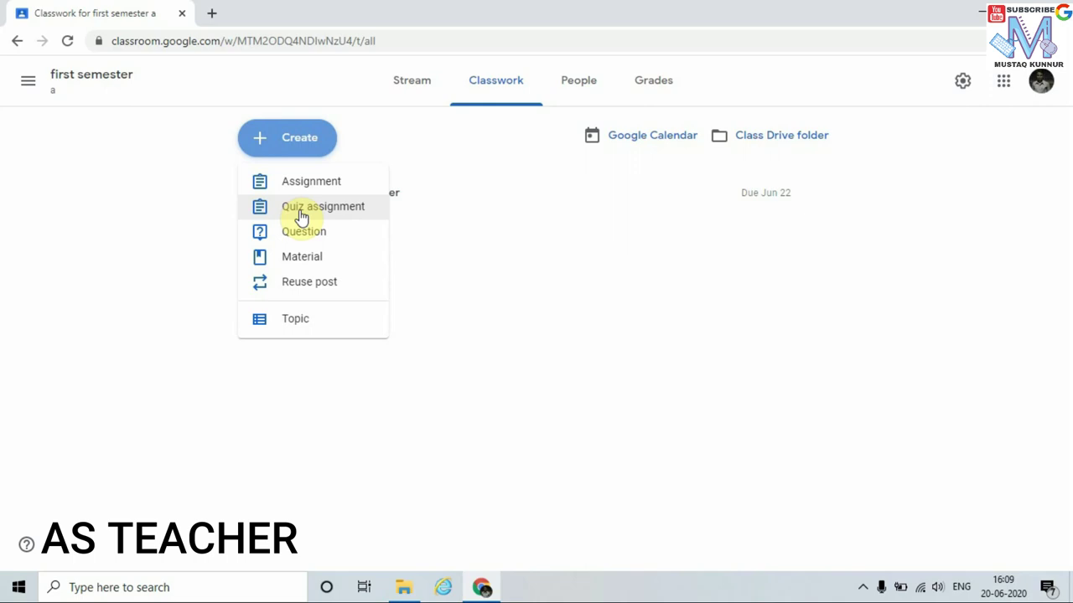
click(302, 210)
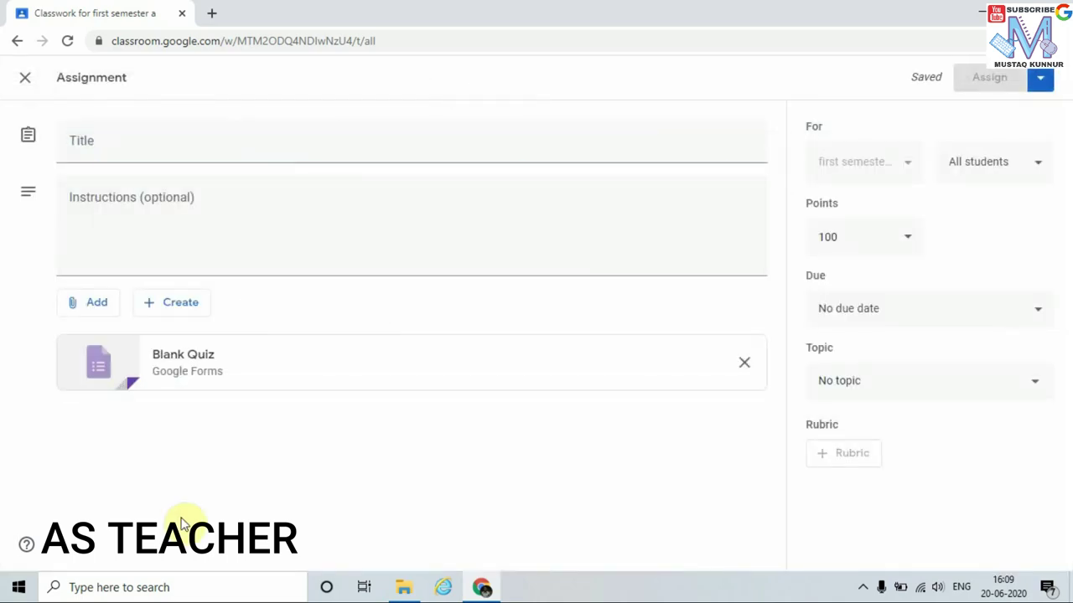
click(143, 149)
text(Com)
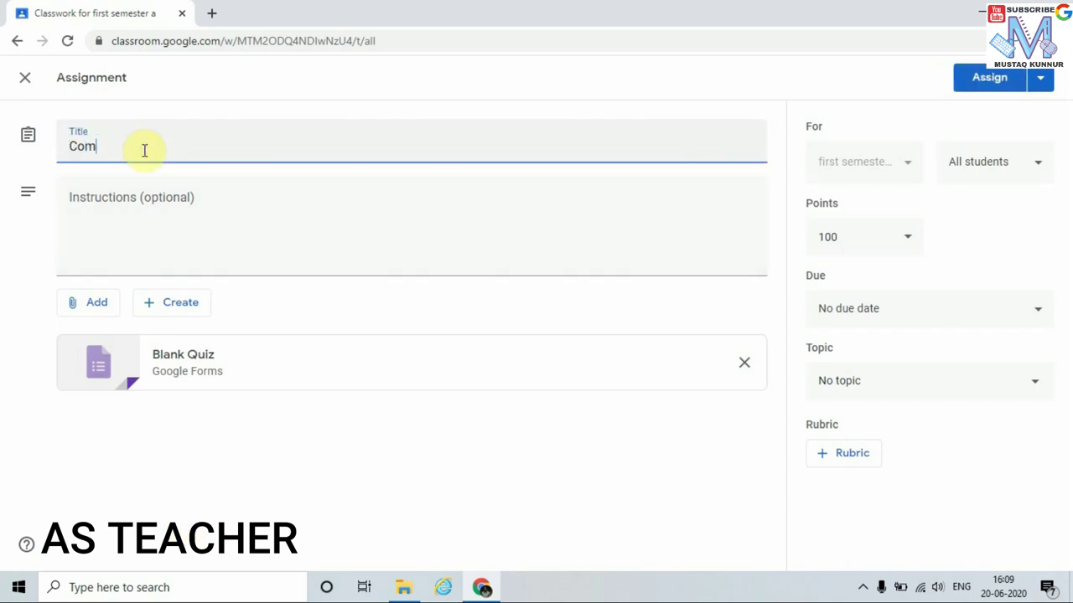
text(puter lab)
click(144, 232)
text(a)
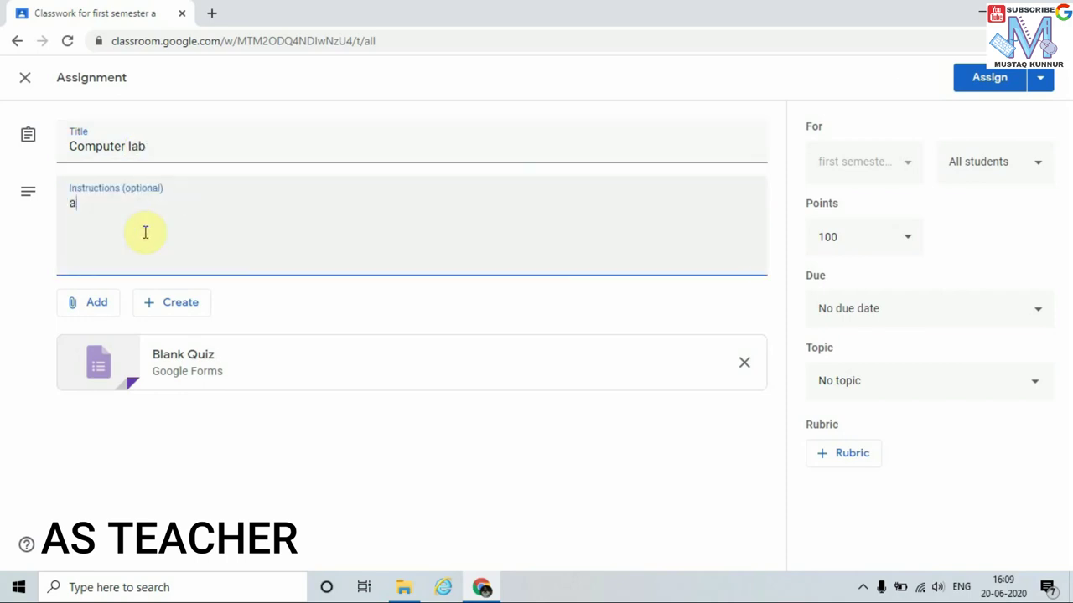
text(bout it)
key(BackSpace)
key(BackSpace)
key(BackSpace)
text(computer)
click(151, 474)
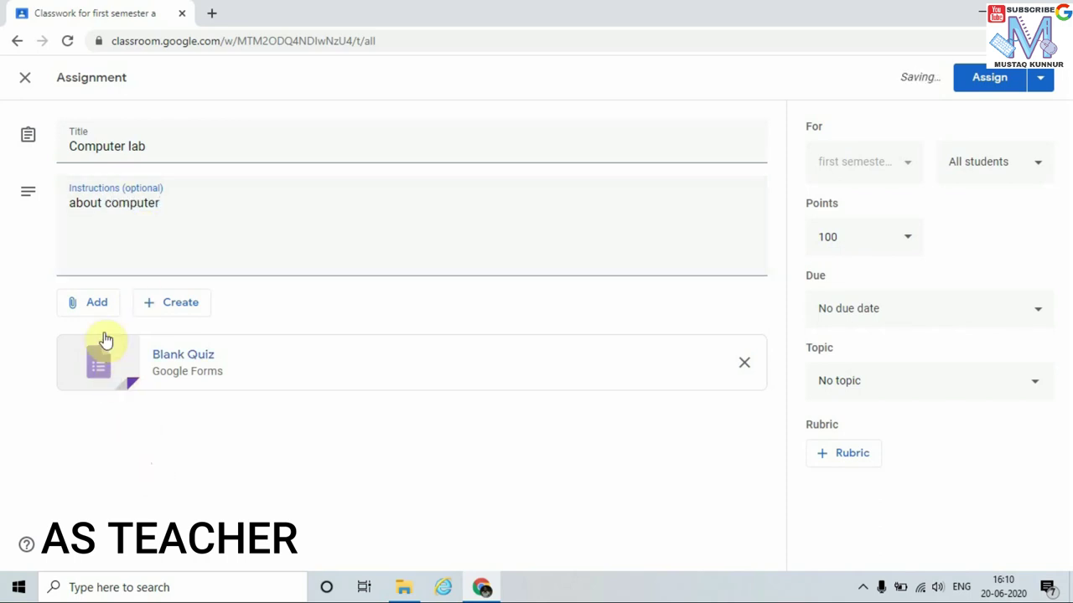
Attach the file urls.txt to the Computer lab assignment
click(98, 312)
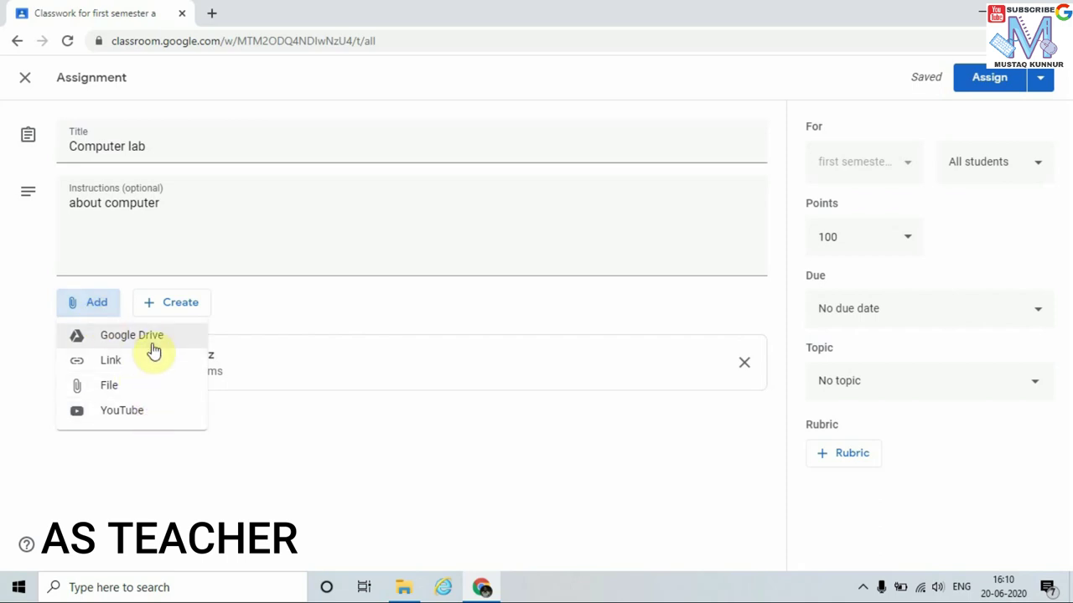
click(102, 386)
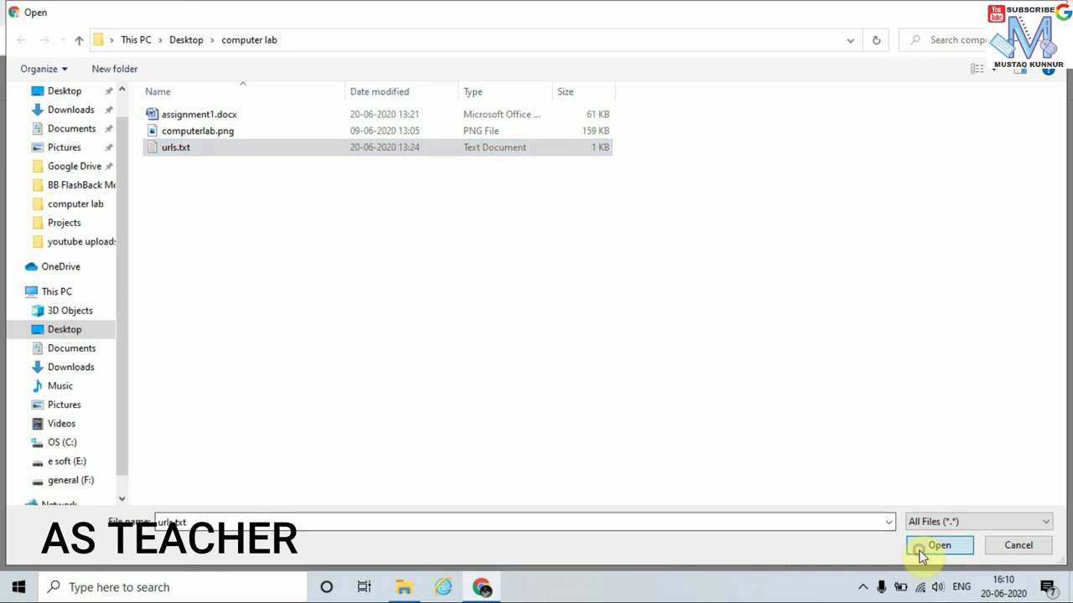
click(926, 550)
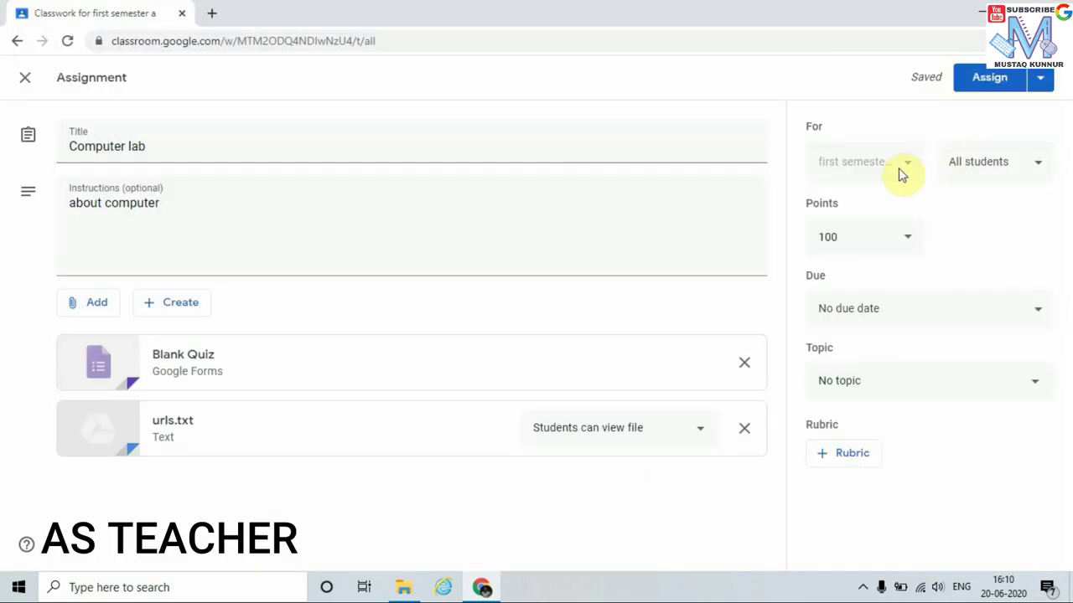
Set the assignment's due date to Jun 22
click(901, 321)
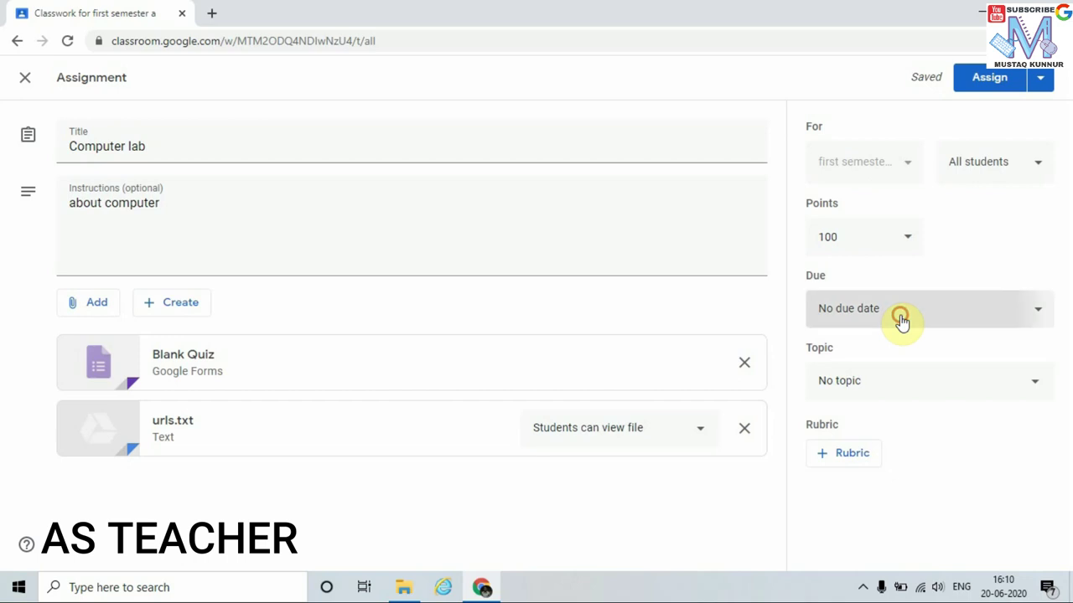
click(886, 375)
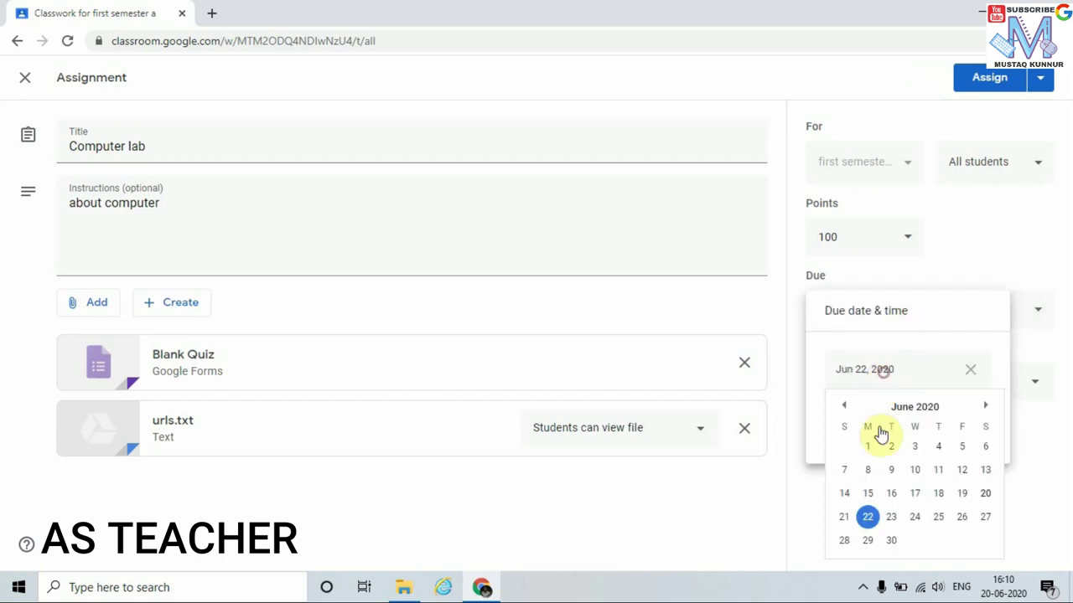
click(867, 516)
click(983, 268)
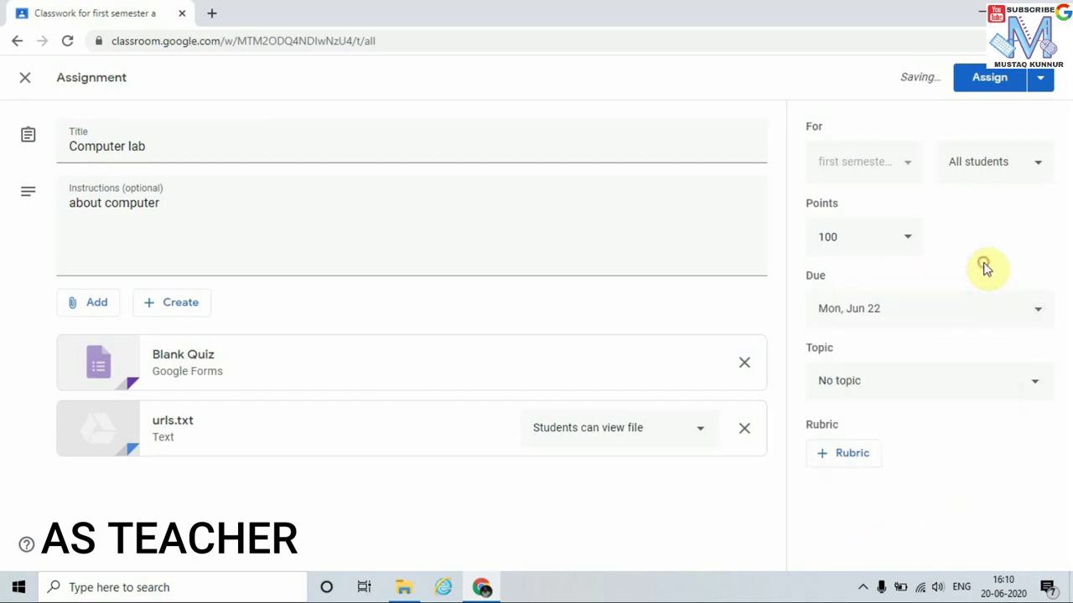
Change the points from 100 to 50 and assign Computer lab to the class
click(879, 236)
drag(879, 236, 797, 243)
text(50)
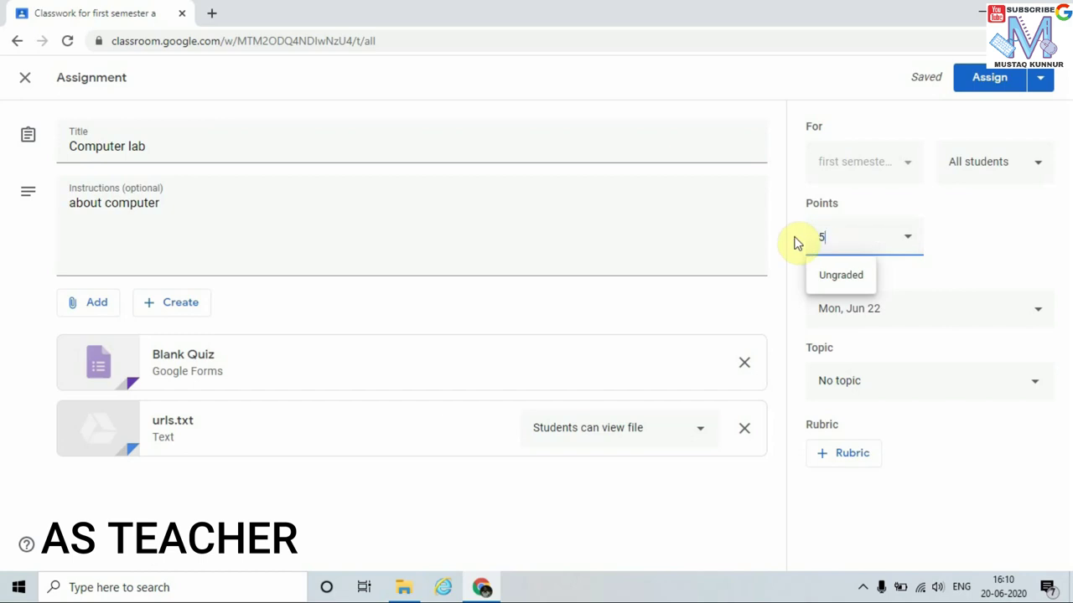
click(1010, 251)
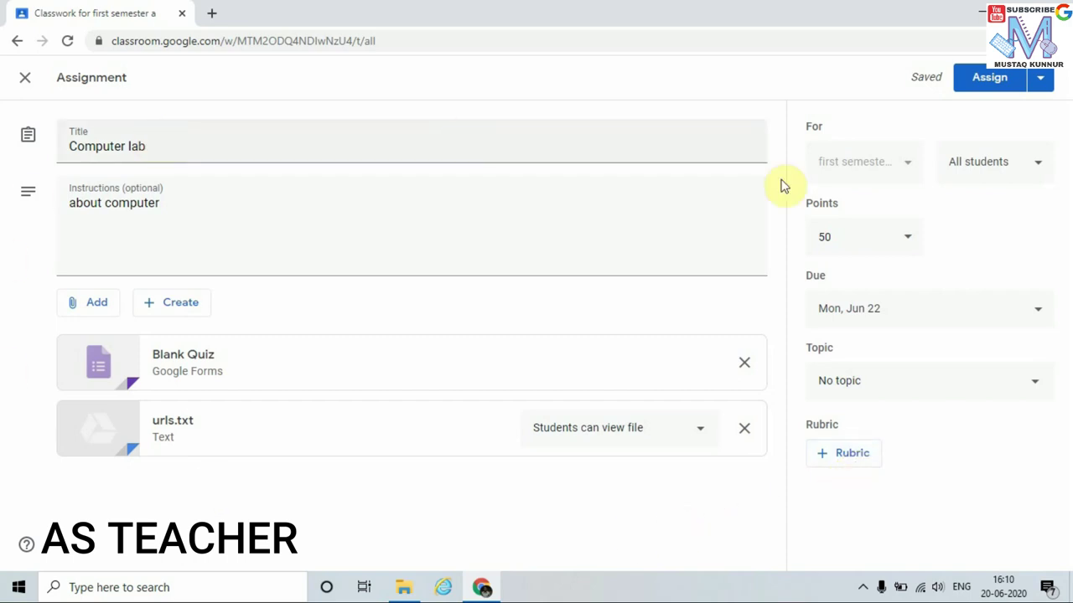
click(989, 77)
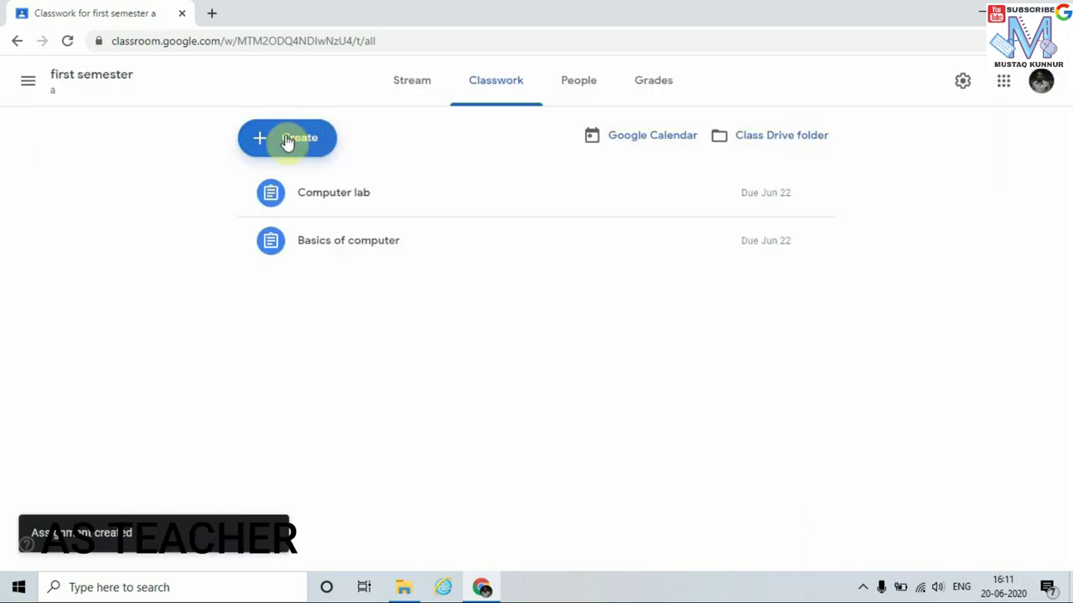
Create a new Question post for first semester and open its question-type dropdown
click(286, 140)
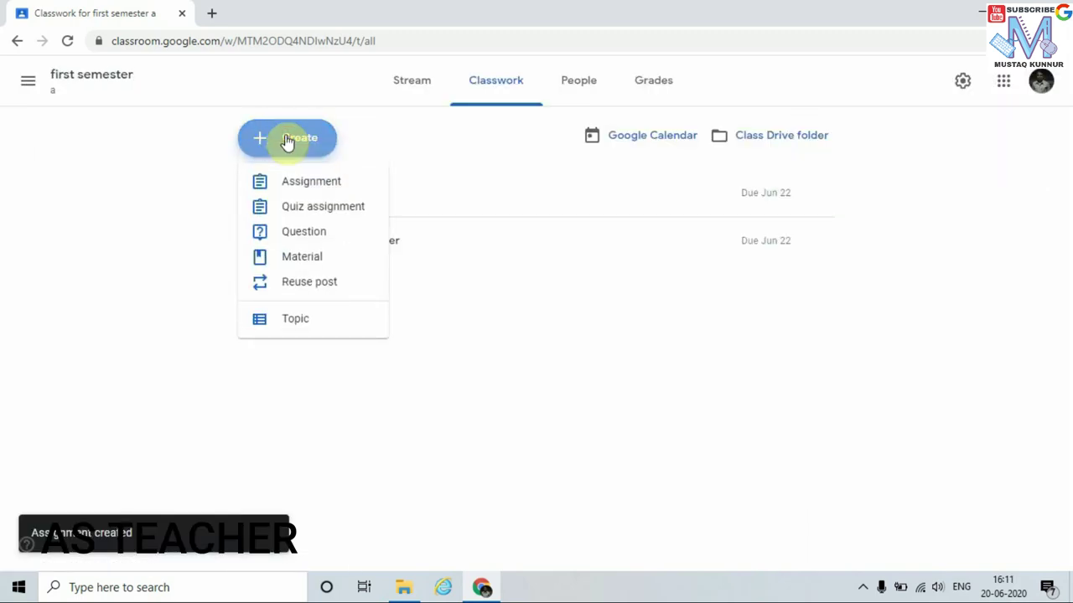
click(302, 232)
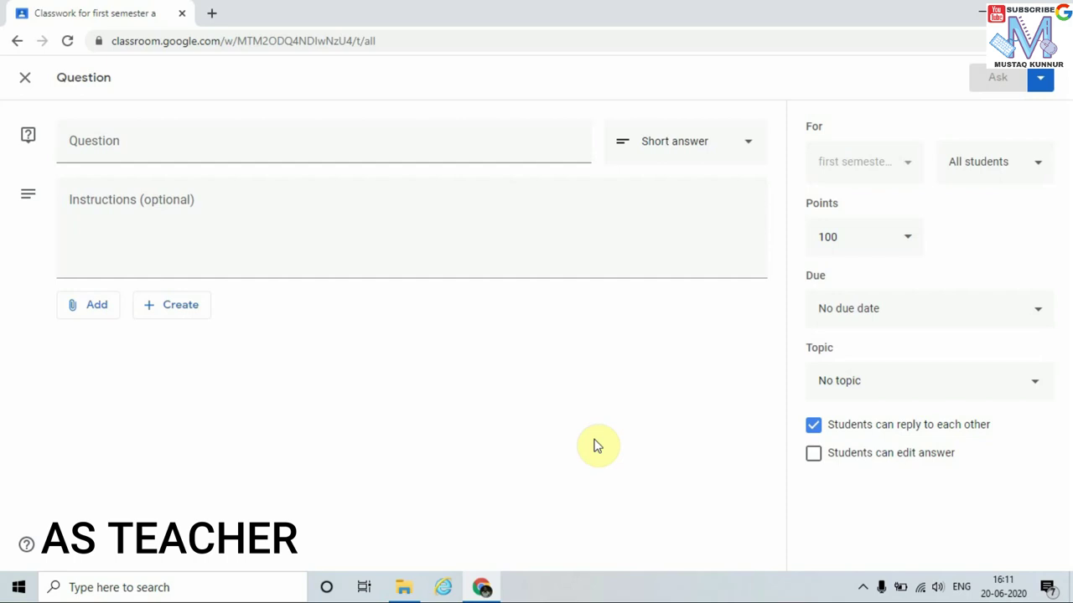
click(695, 139)
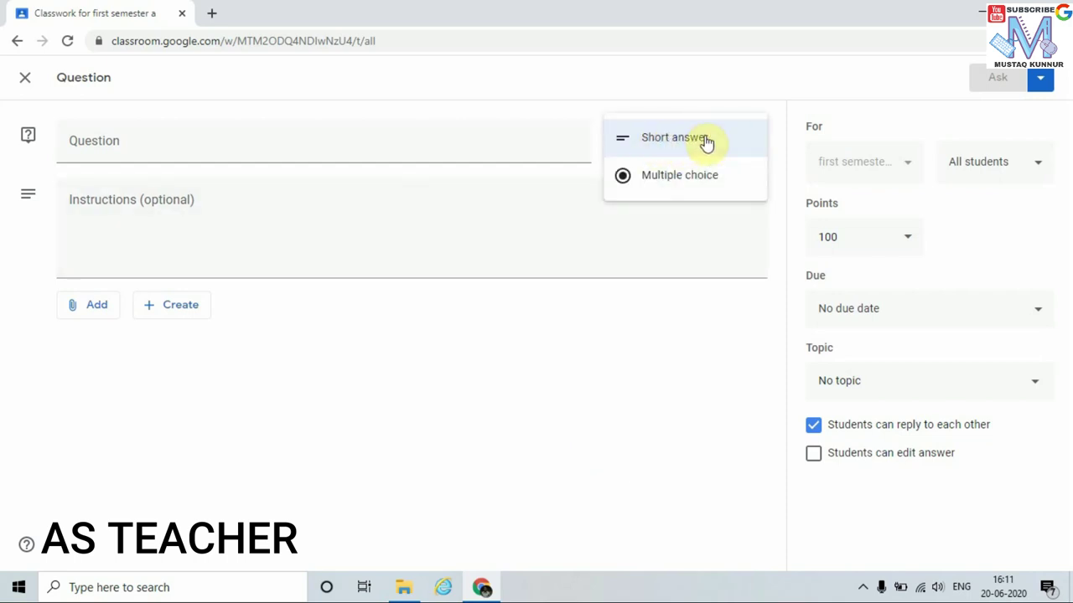
Make it multiple choice and paste the question 'how many usb are there in pc'
click(671, 186)
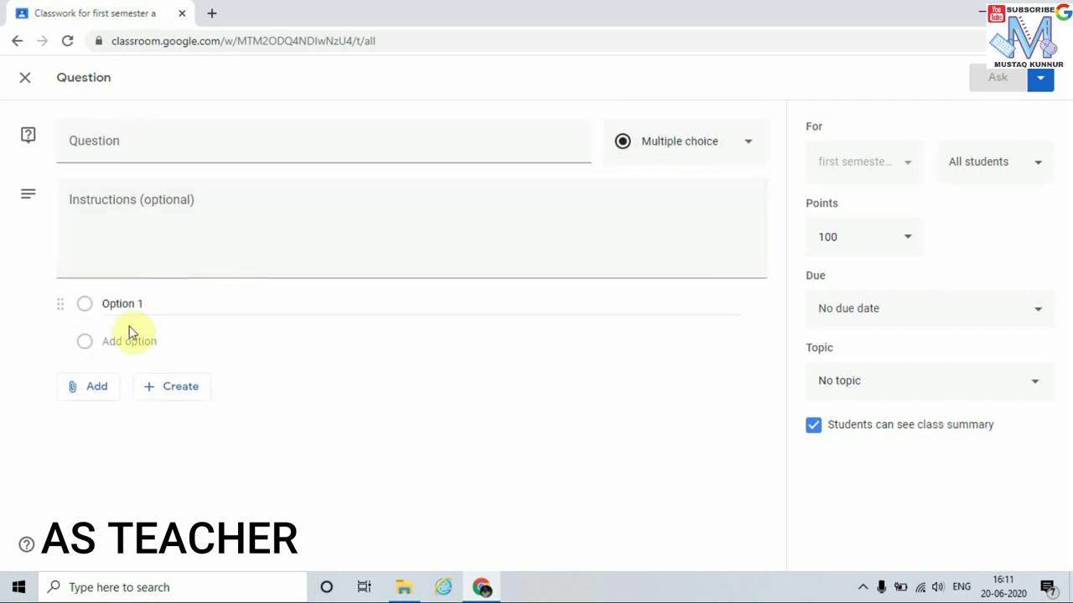
click(107, 237)
click(129, 139)
text(how many usb are there in pc)
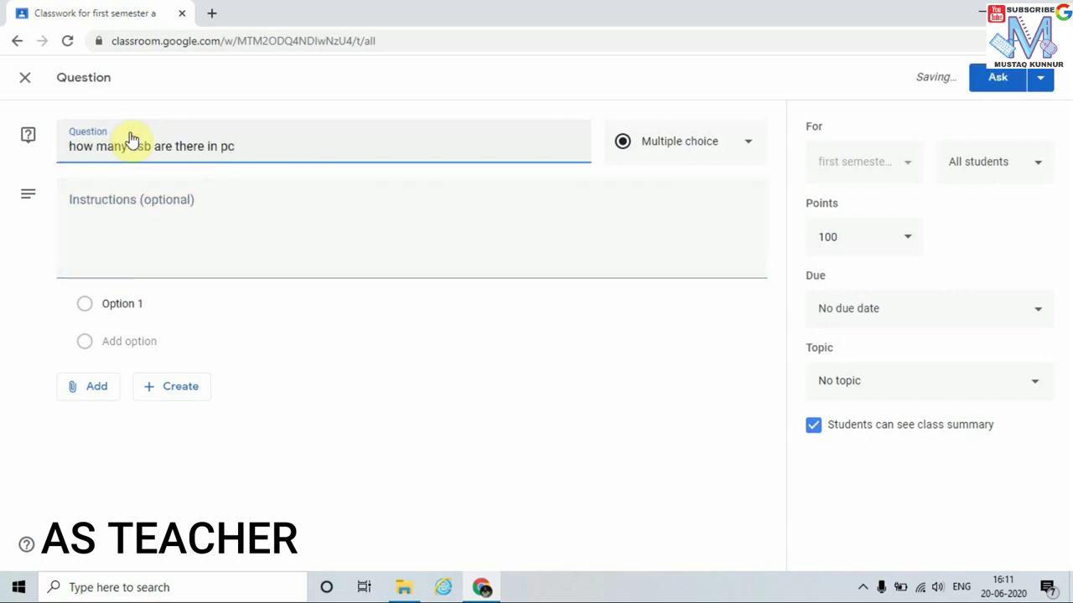
click(86, 307)
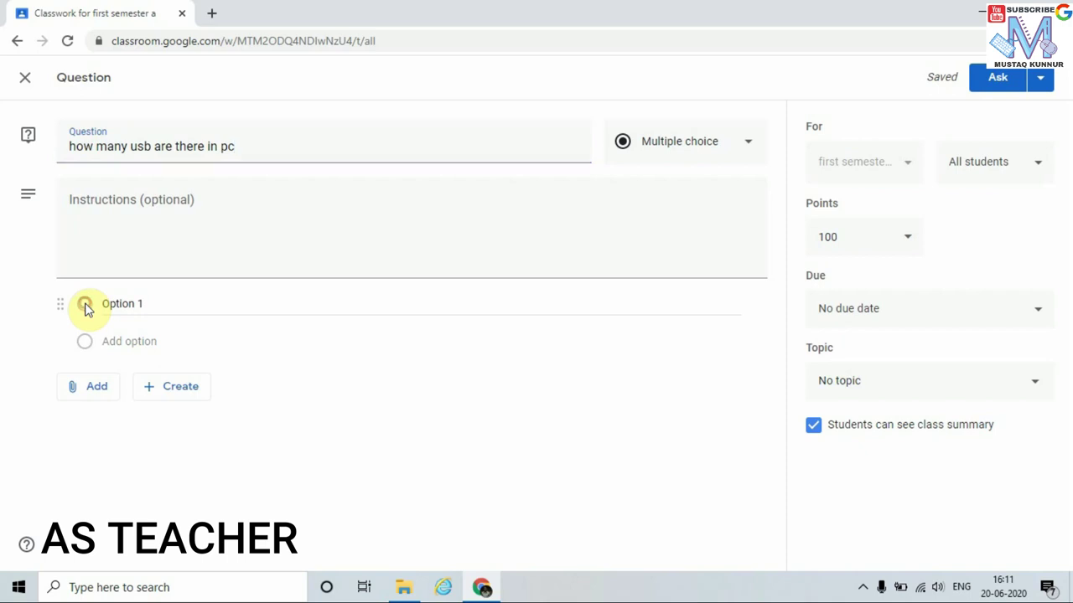
Enter the answer options 1, 4, 6 and 8
click(164, 302)
text(1)
click(115, 344)
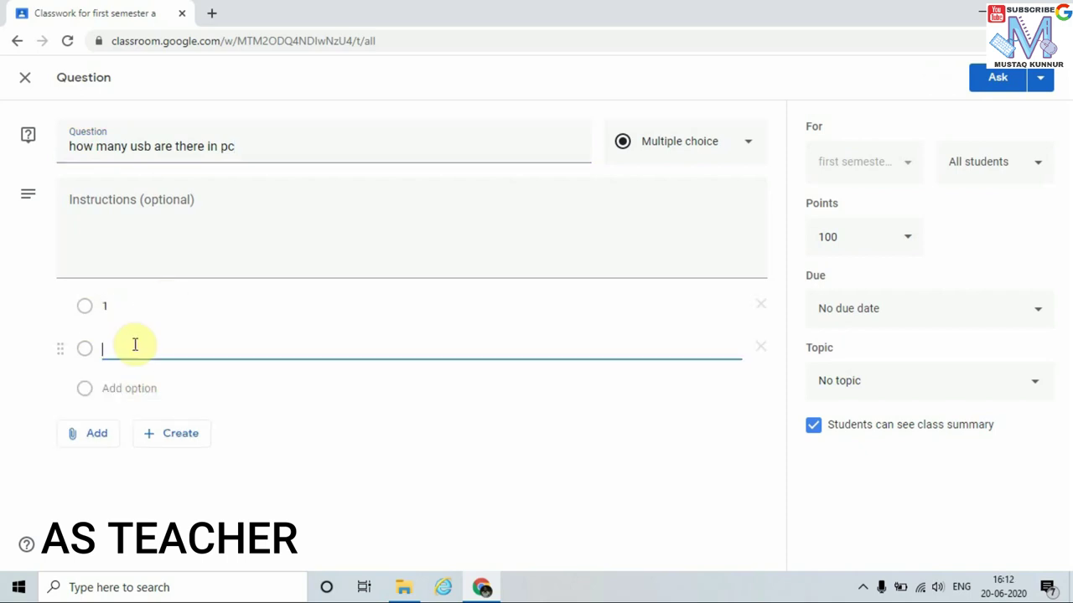
text(4)
click(115, 389)
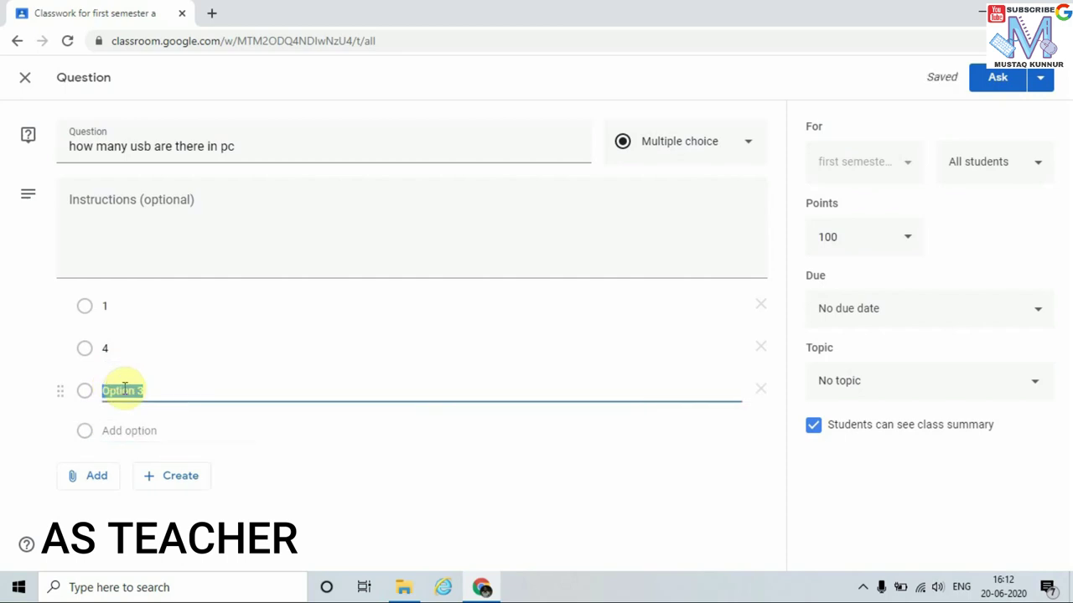
text(6)
click(95, 434)
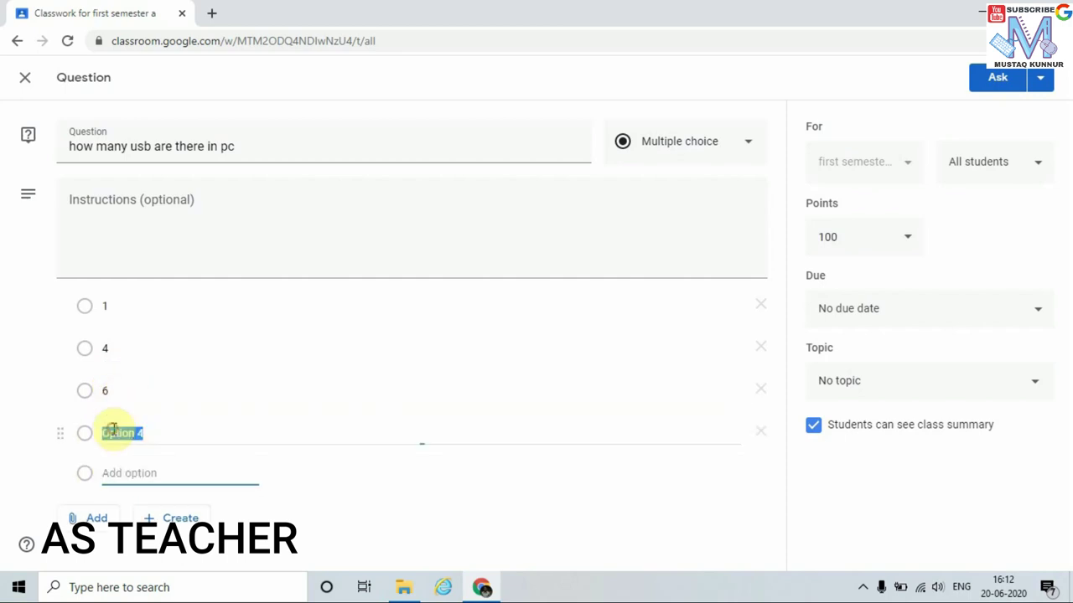
text(8)
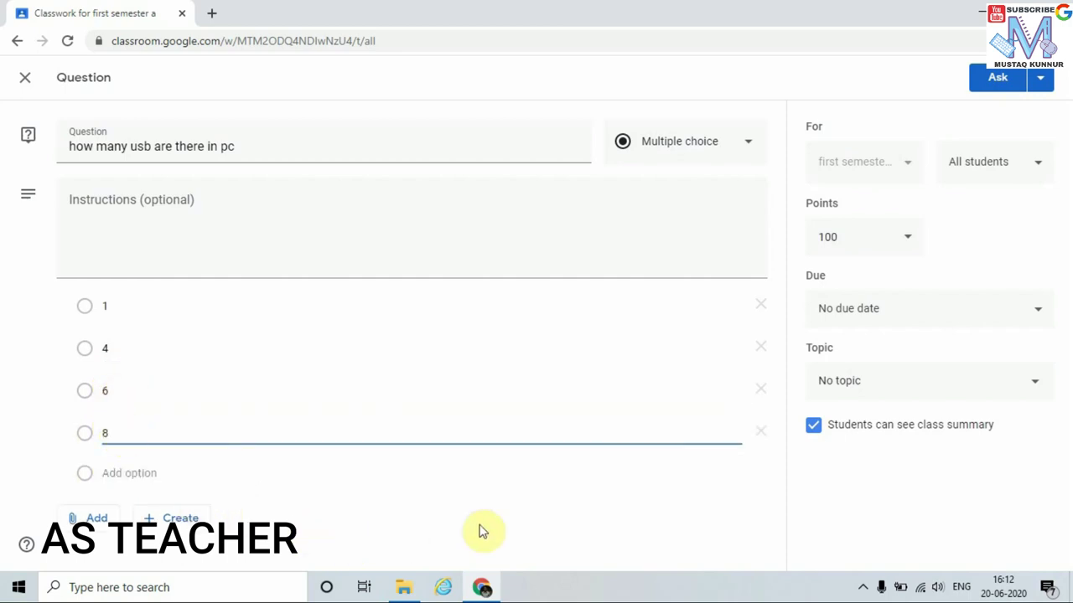
click(622, 506)
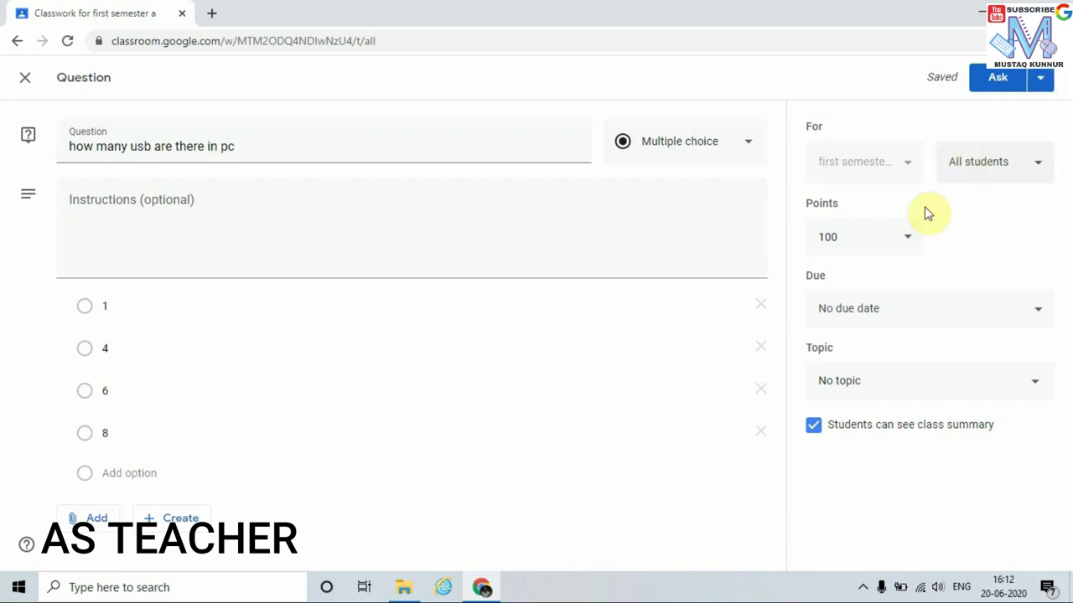
Set the question to 50 points, due Jun 22
click(878, 236)
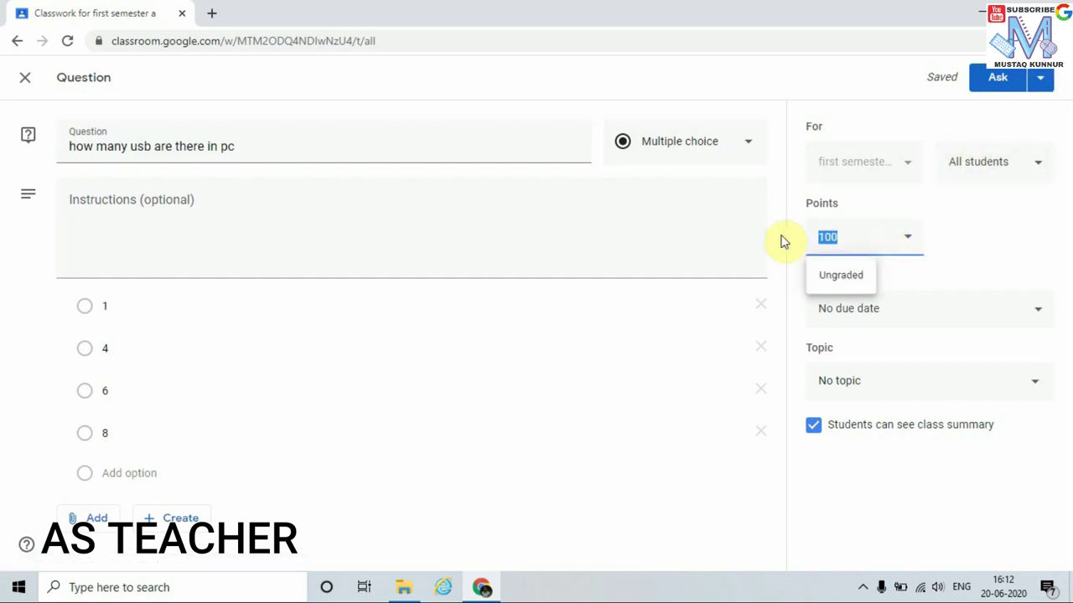
text(50)
click(688, 534)
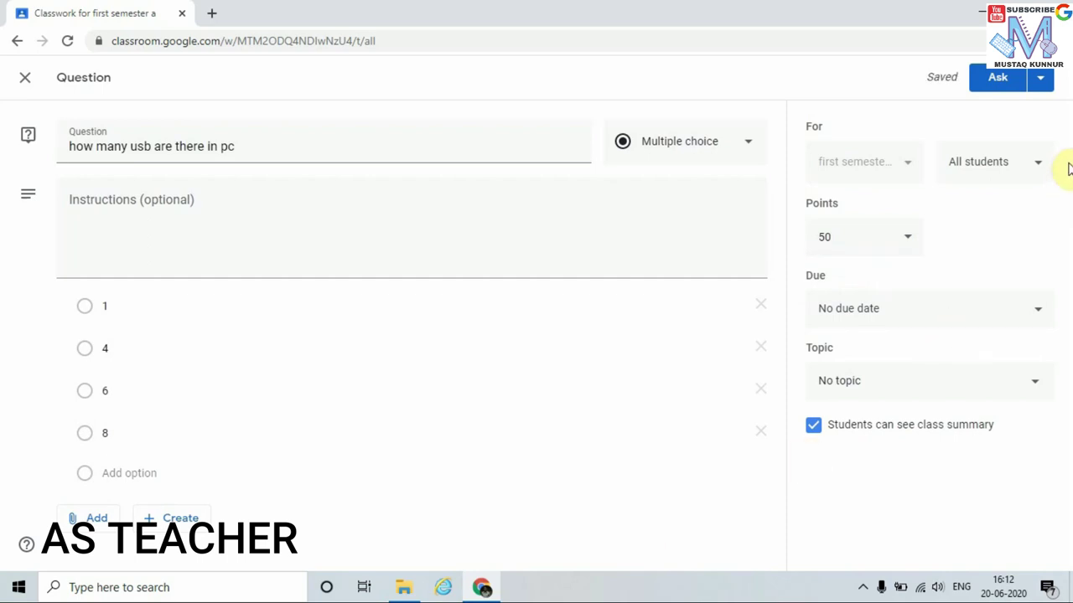
click(922, 306)
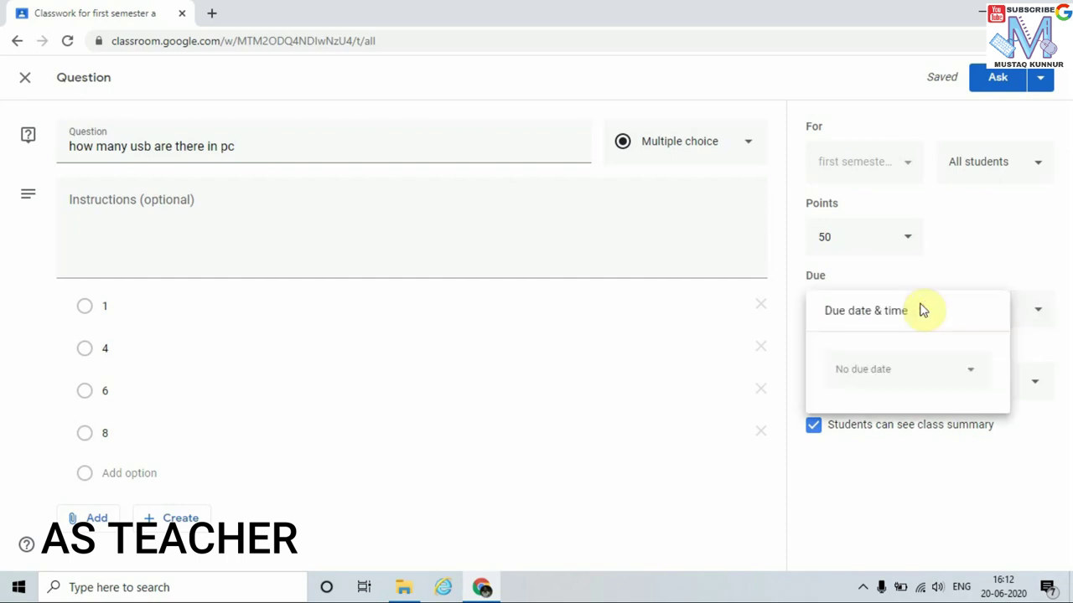
click(899, 375)
click(869, 517)
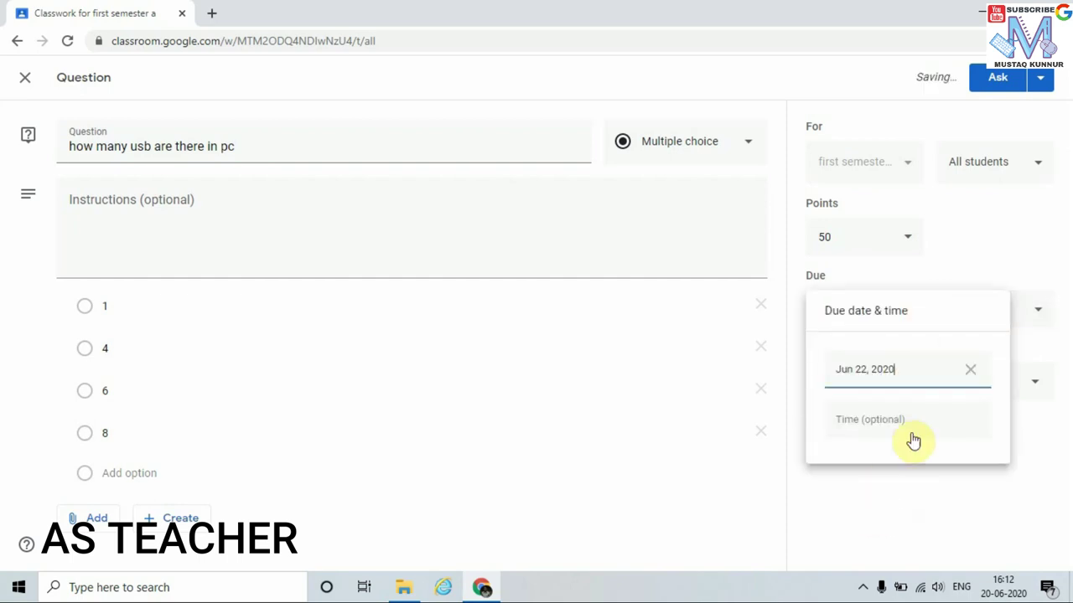
click(977, 252)
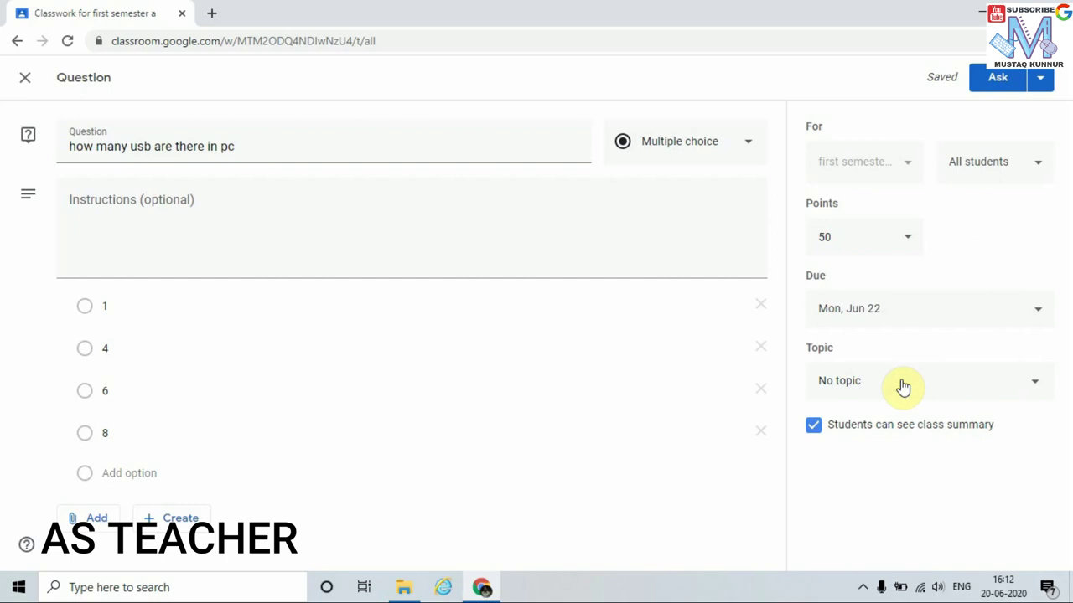
Leave the topic unset and post the question to the class
click(903, 384)
click(972, 240)
click(989, 87)
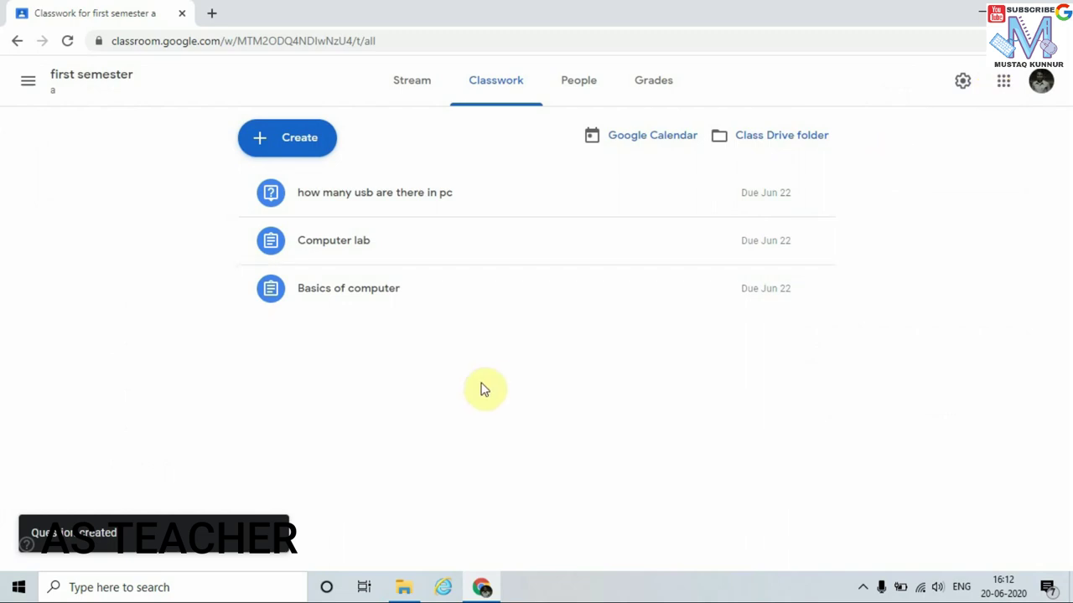
click(301, 149)
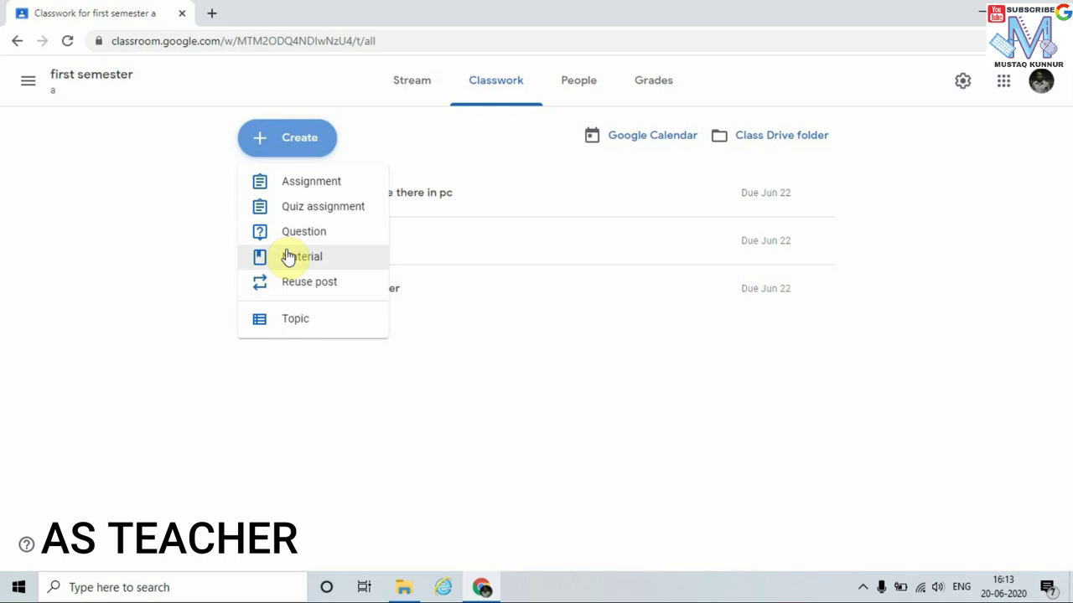
Start a material titled 'Computer lab' with the description 'about computer'
click(288, 257)
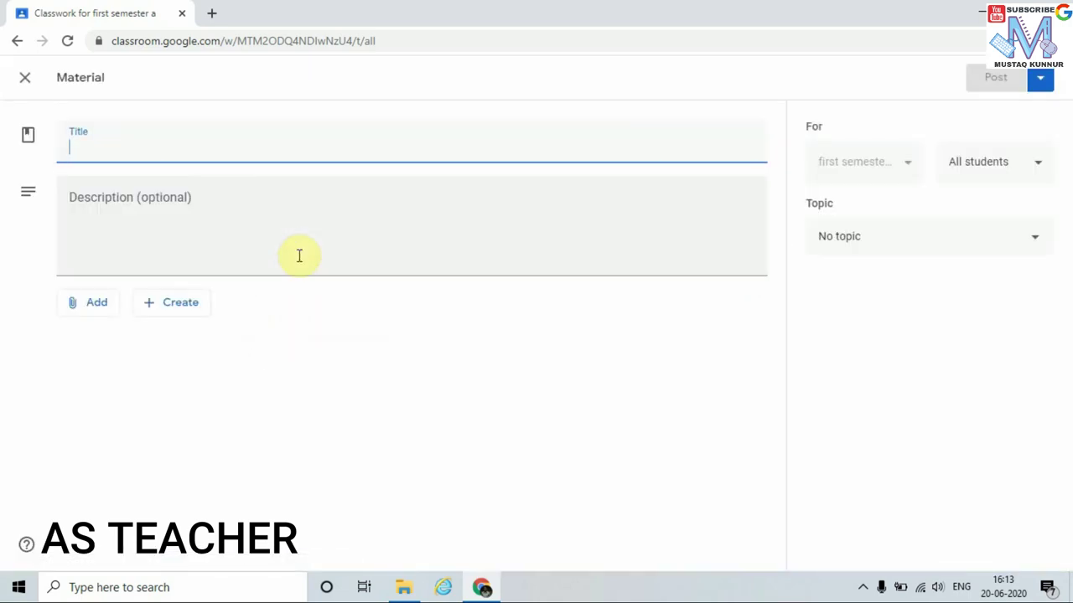
text(Com)
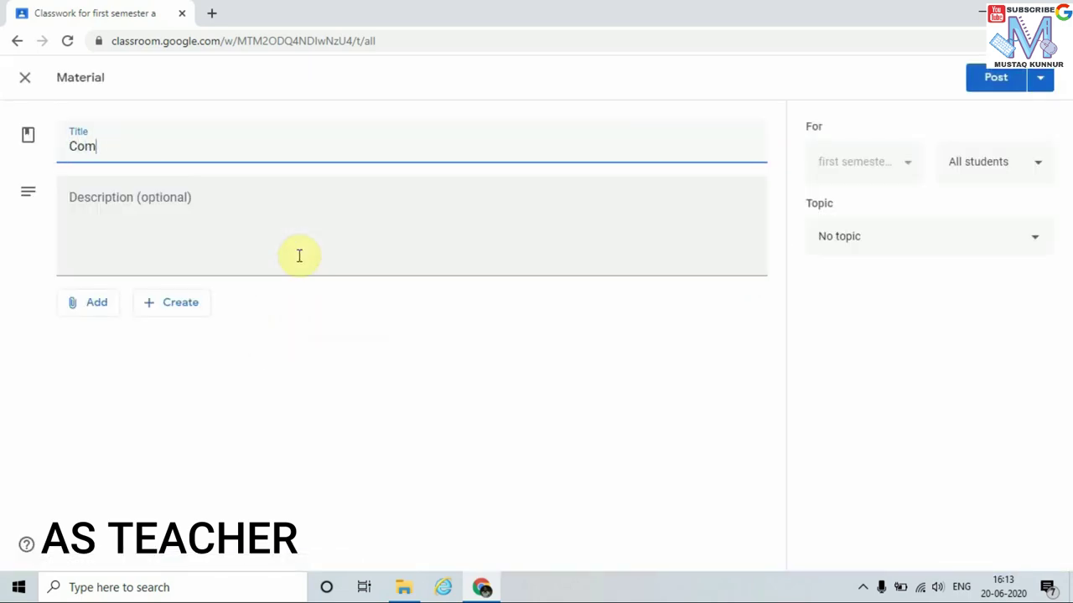
text(puter lab)
click(304, 228)
text(a)
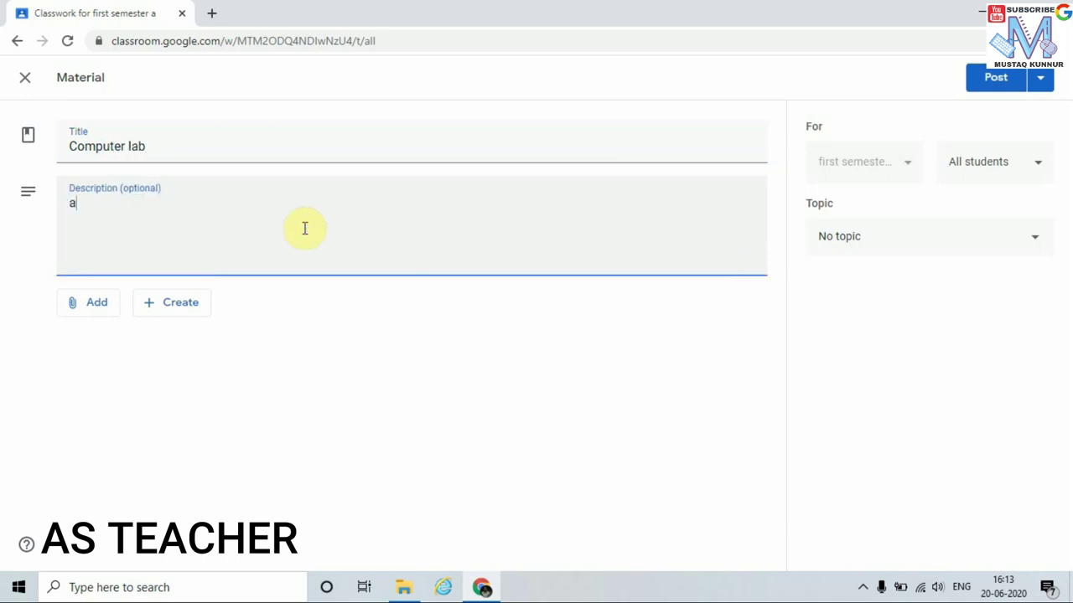
text(bout computer)
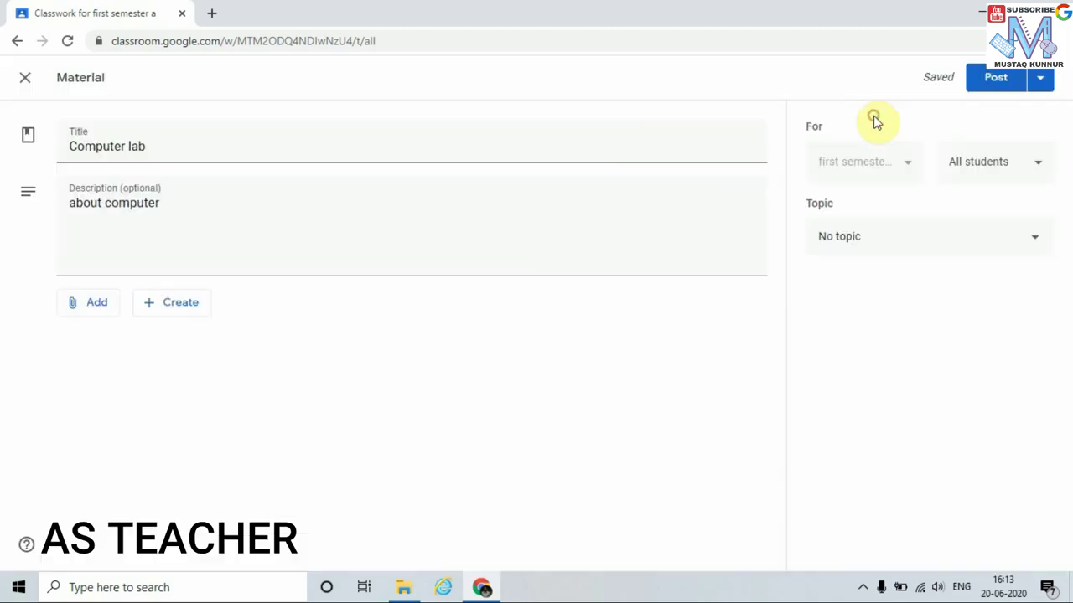
Attach the pasted Types of Computers YouTube link and post the material
click(82, 306)
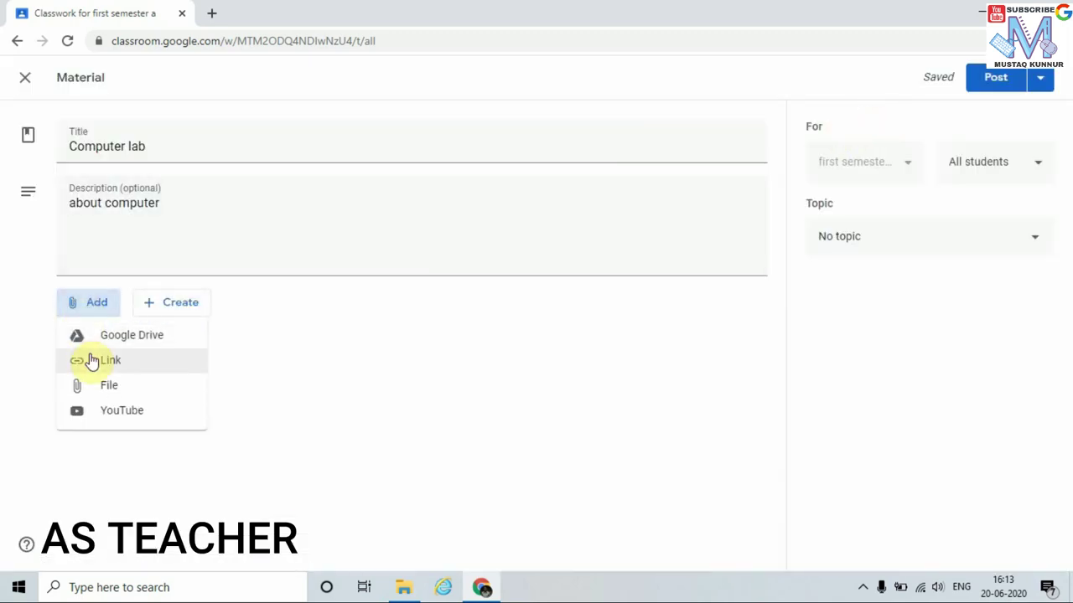
click(90, 359)
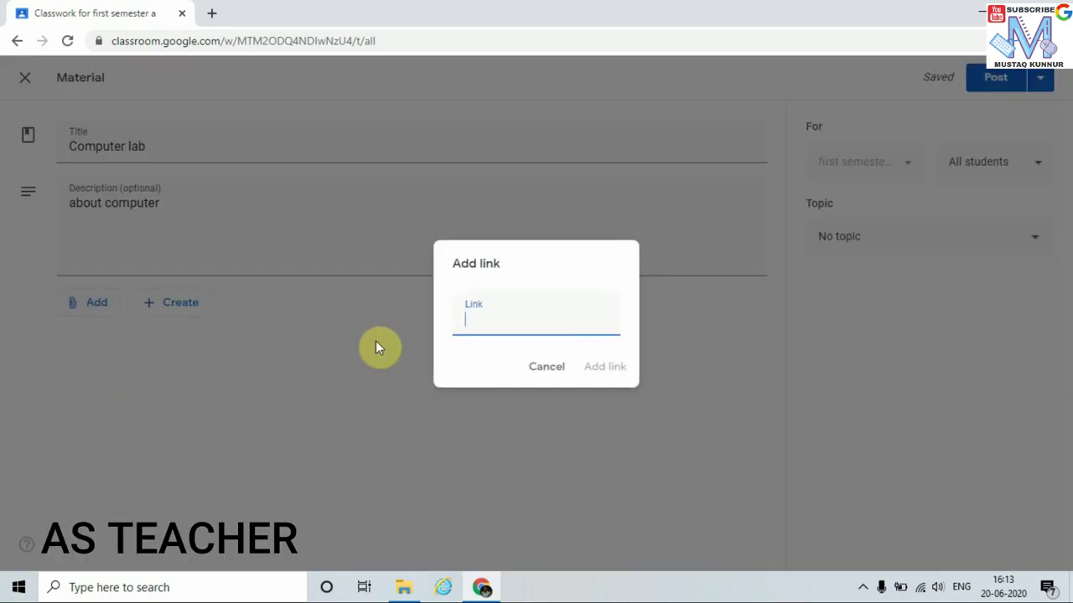
key(ctrl+v)
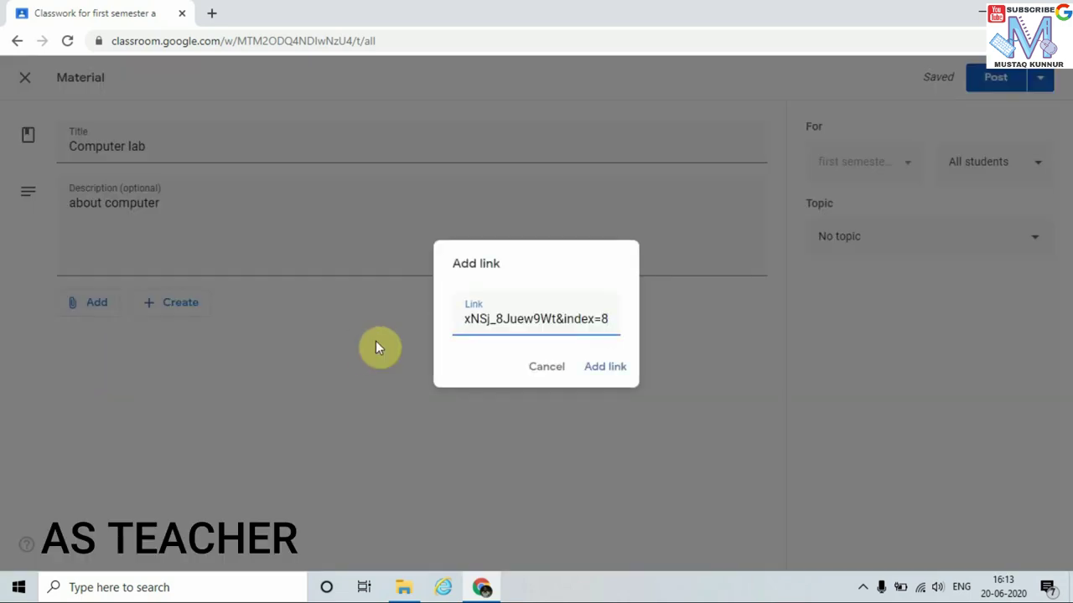
click(612, 368)
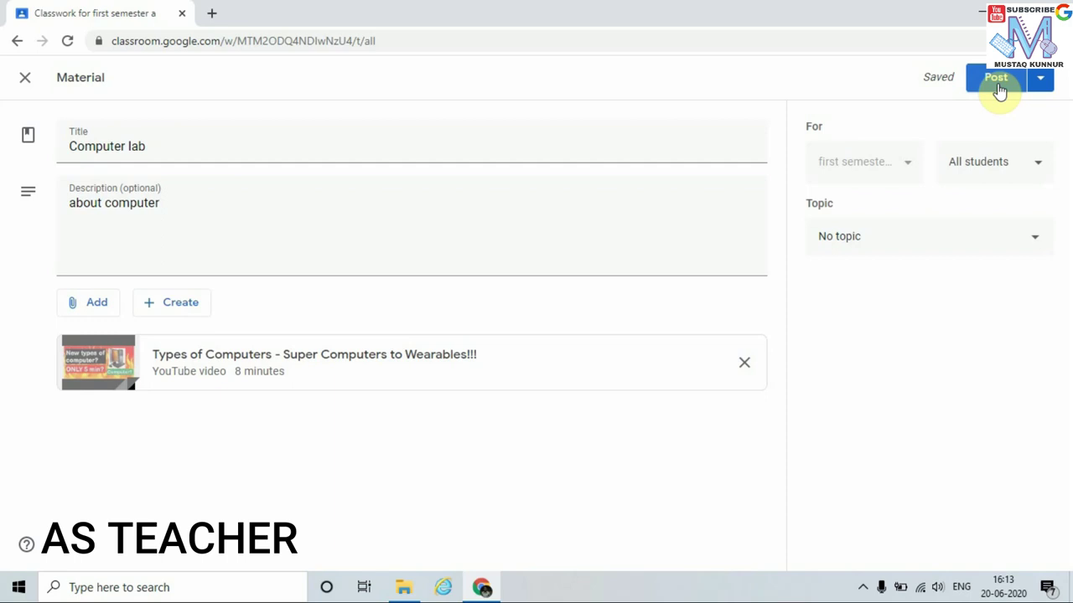
click(996, 78)
click(287, 138)
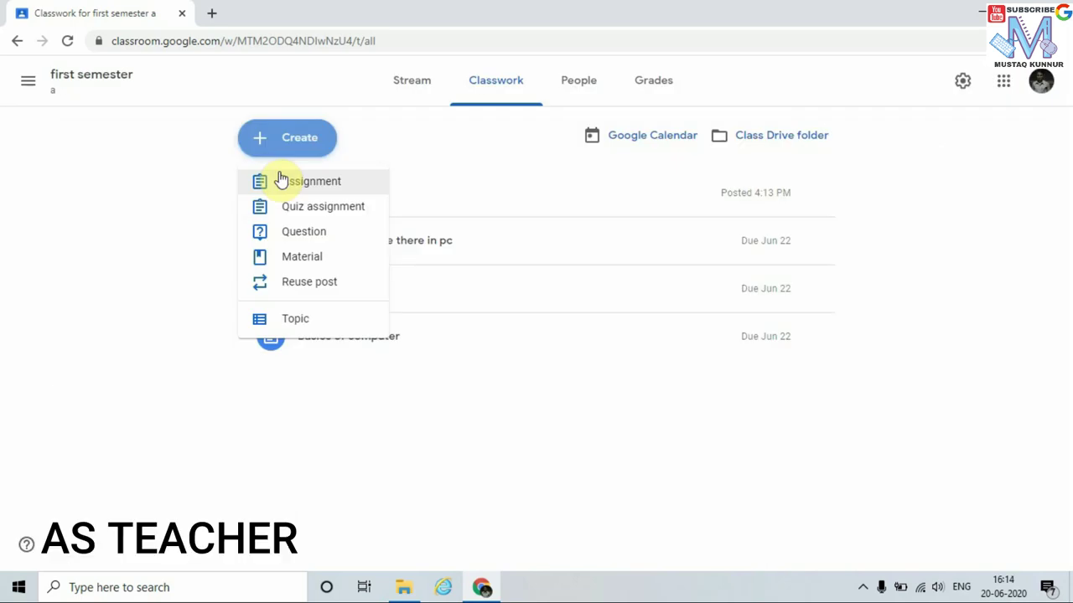
Close the Create menu and review the class's People and Grades pages
click(353, 472)
click(581, 94)
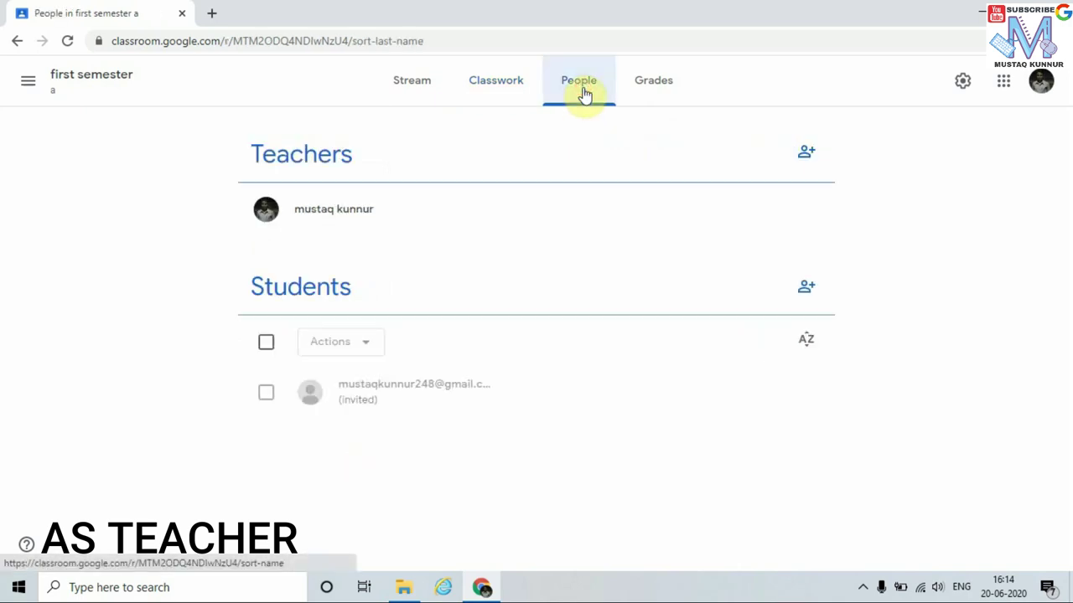
click(655, 86)
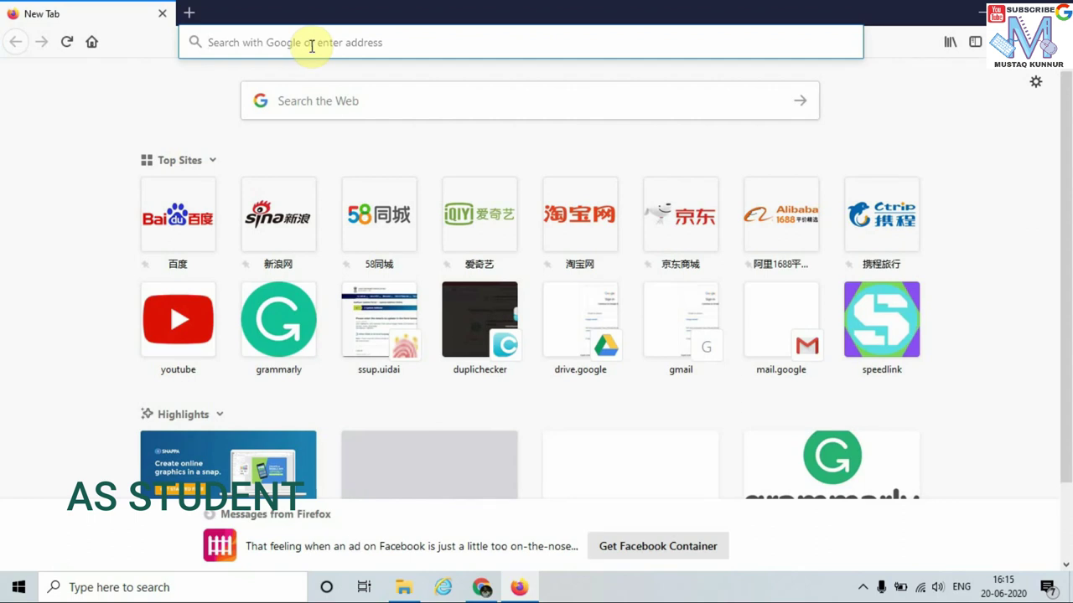
Search 'google classroom' from the Firefox address bar and open the Google Classroom result
text(google.com/)
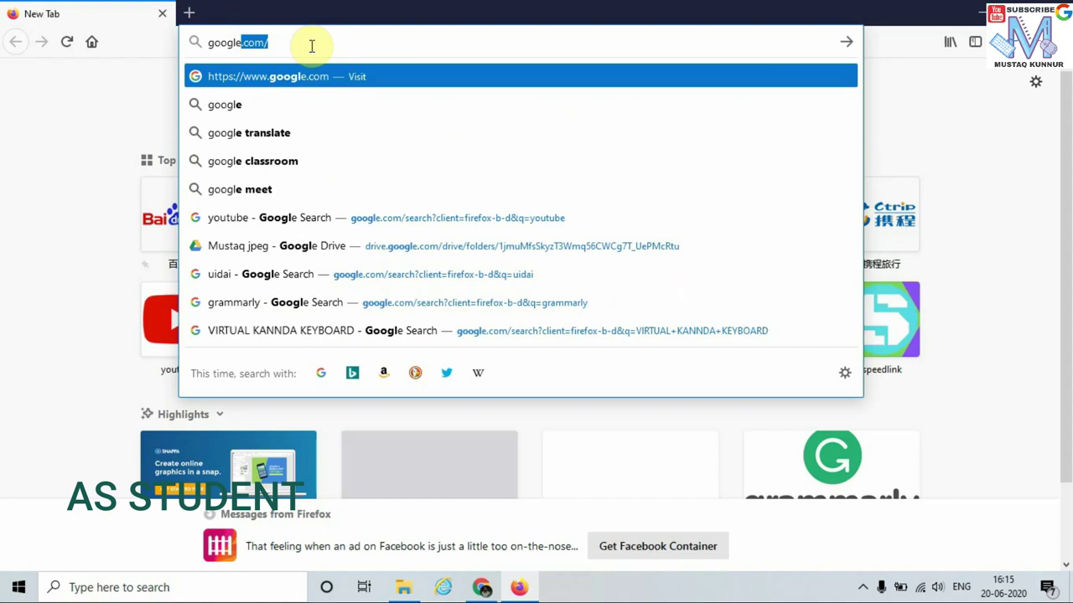
key(Down)
key(Down)
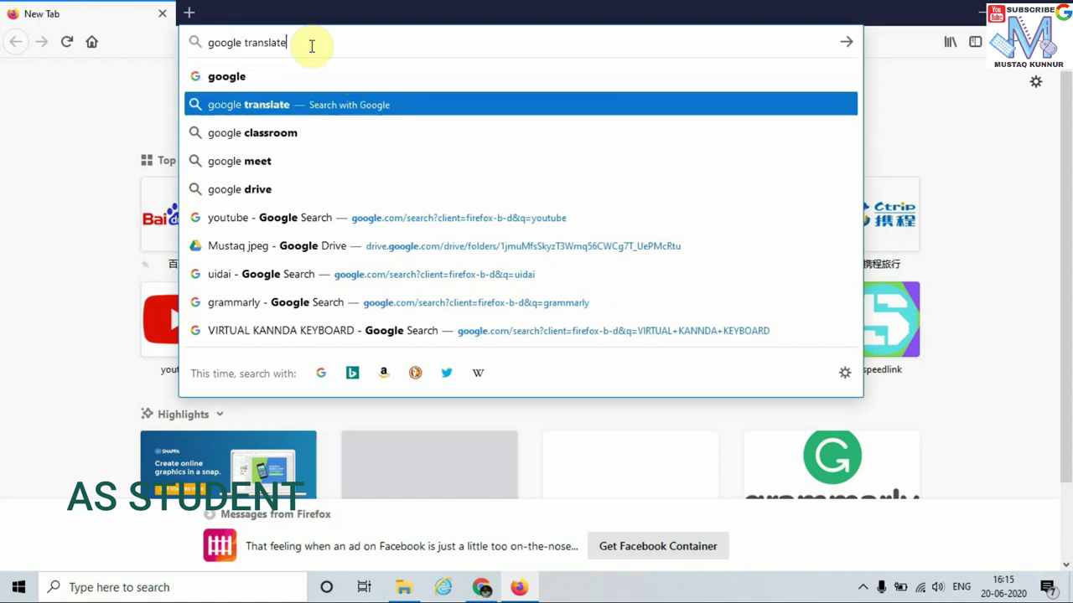
key(Return)
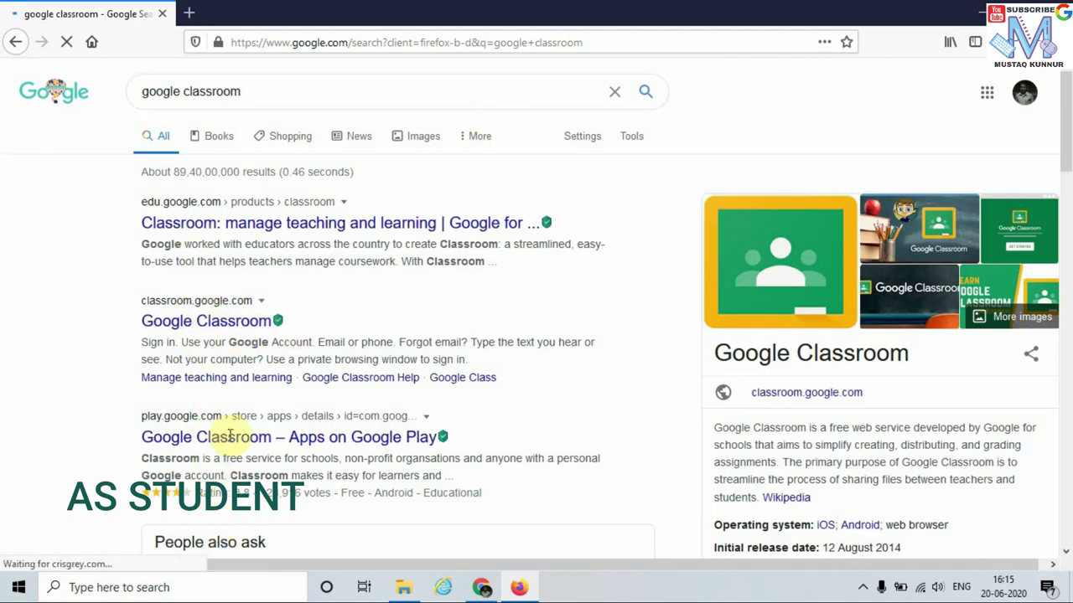
click(233, 329)
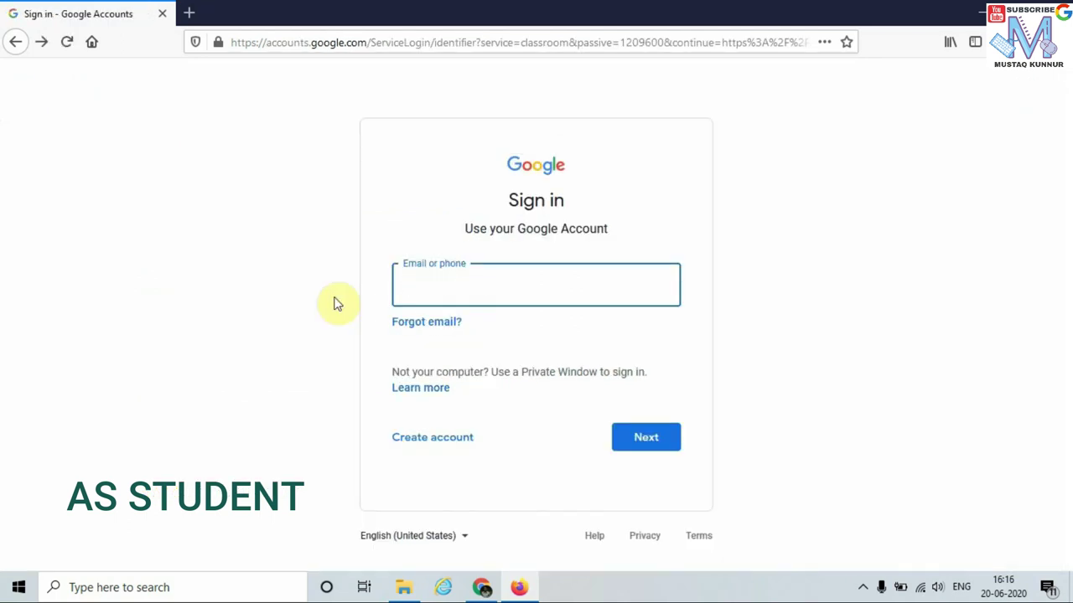
Sign in with the student's e-mail and password, declining Firefox's offer to save the login
click(329, 304)
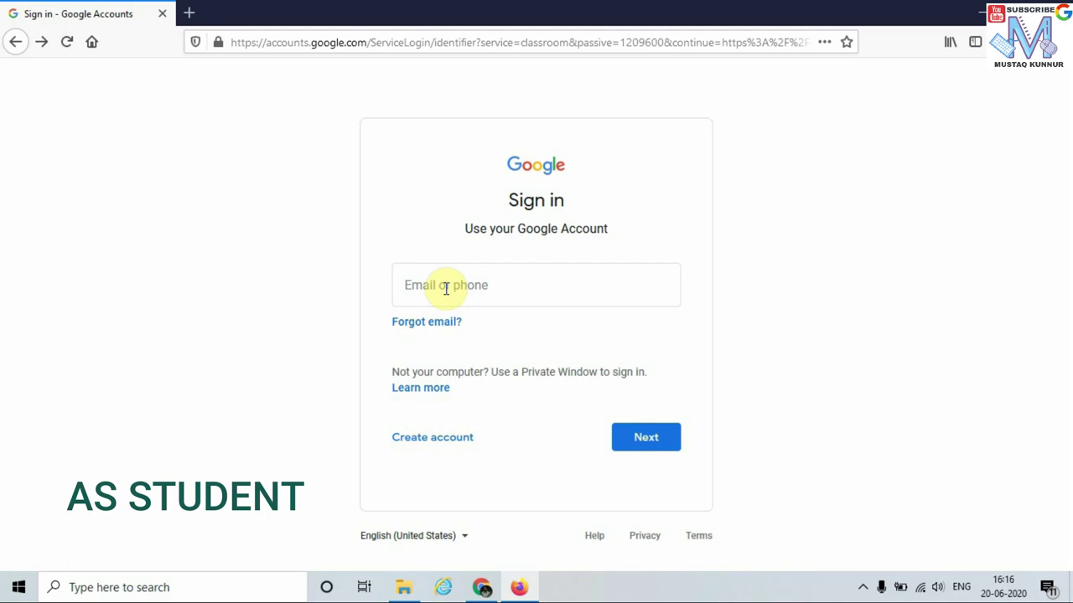
click(446, 287)
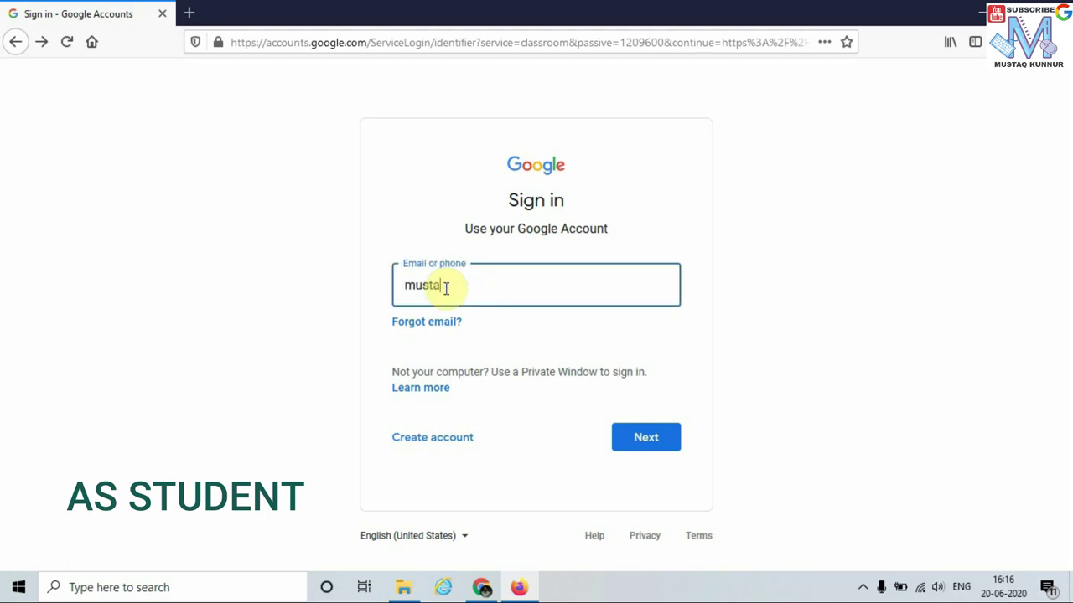
click(228, 302)
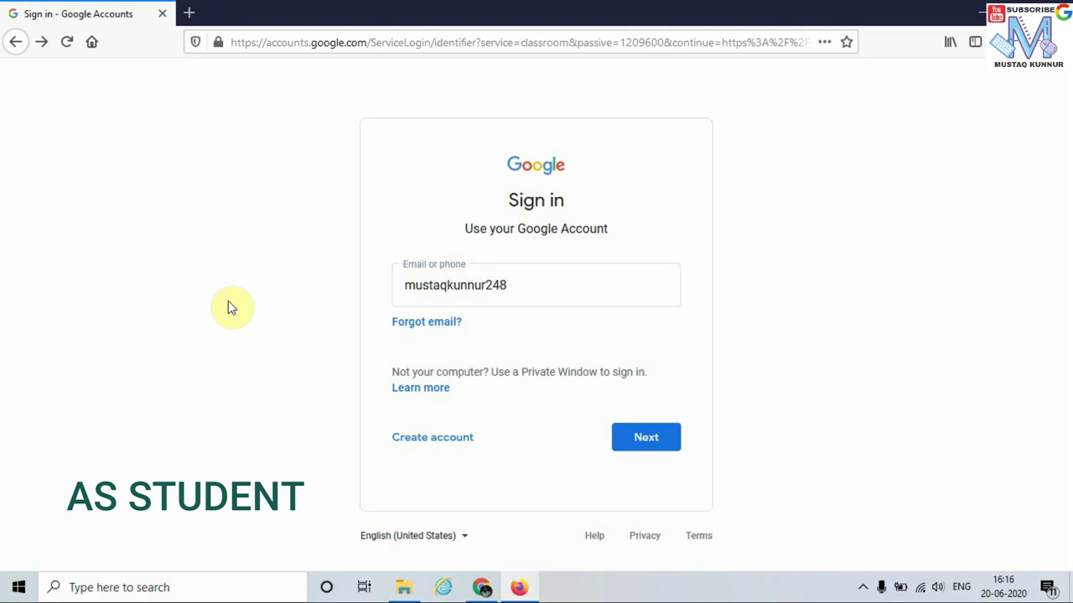
click(646, 452)
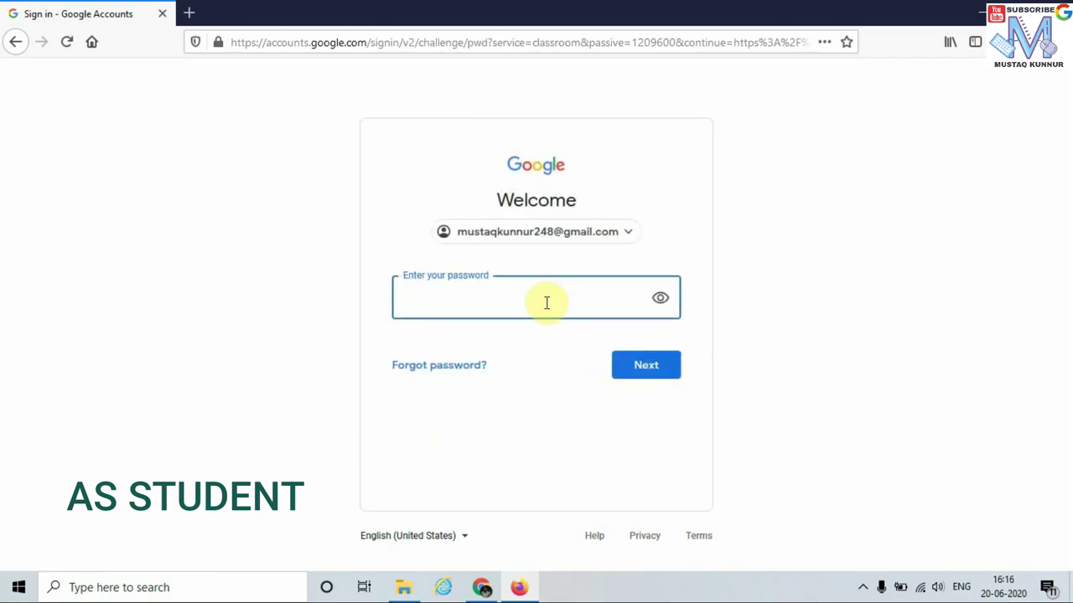
text(•••••••••)
click(646, 366)
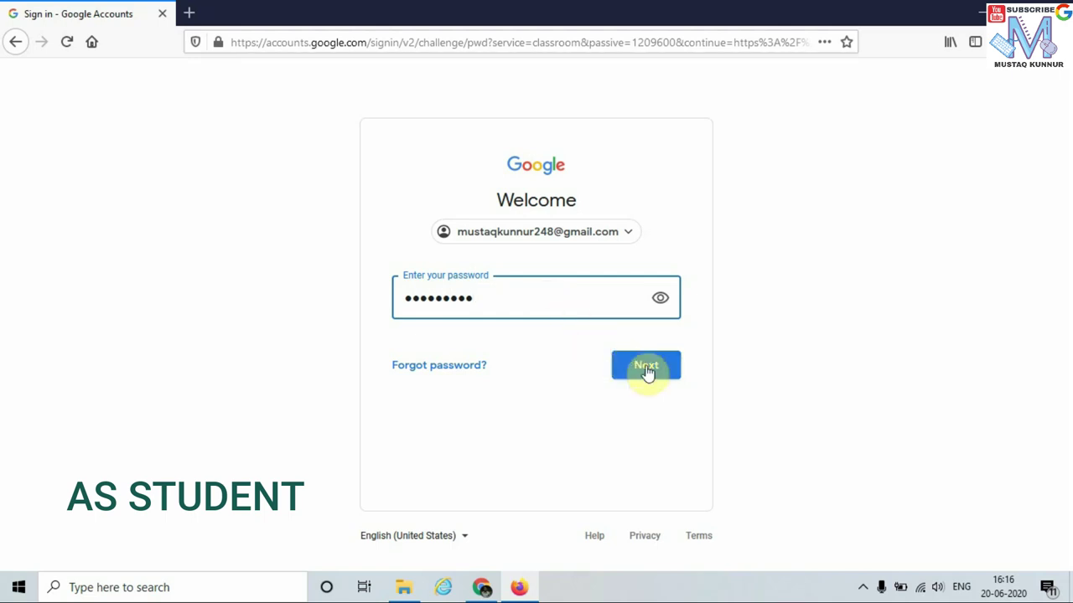
click(425, 179)
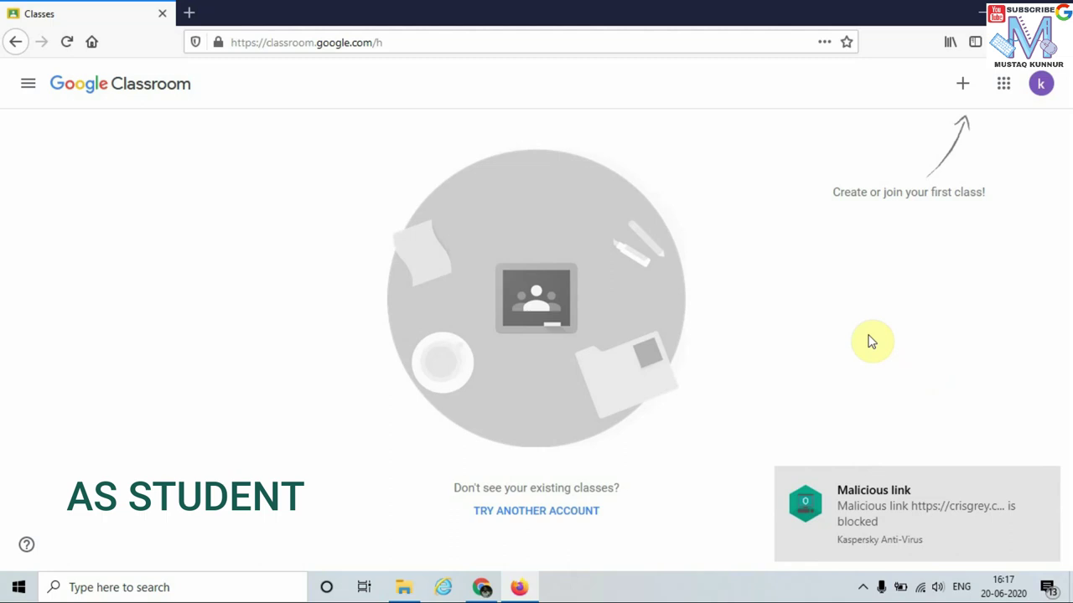
Dismiss the antivirus popup, open Join class, and copy the class code from the teacher's Stream
click(1047, 484)
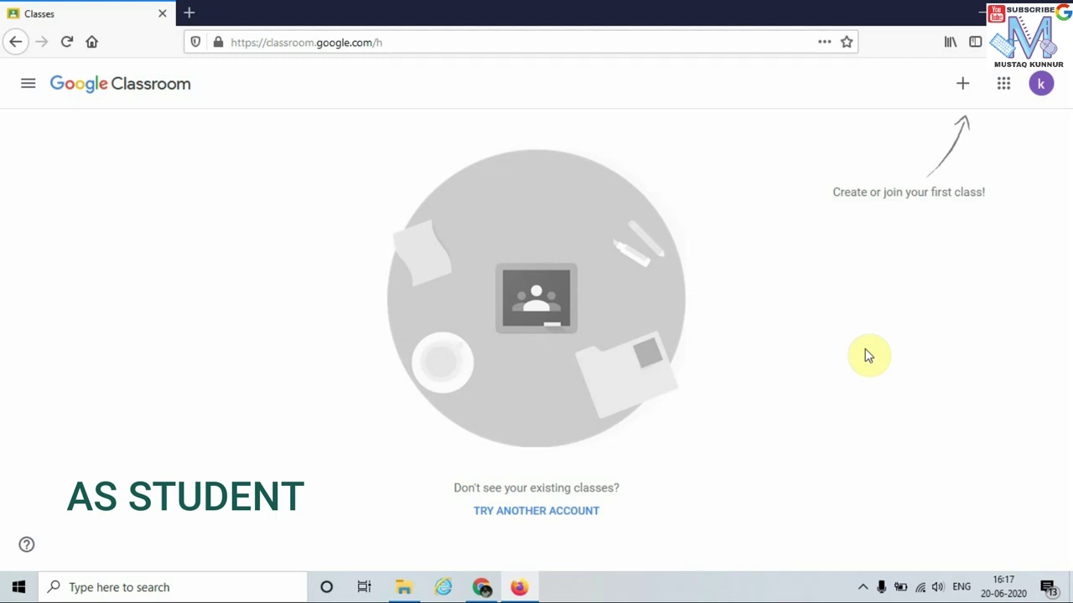
click(964, 94)
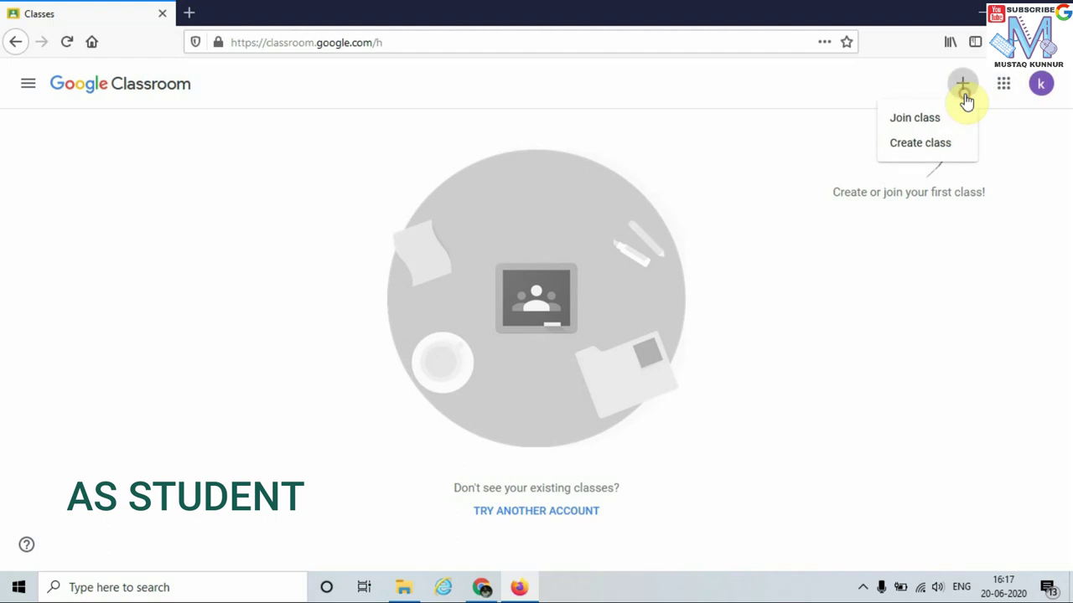
click(915, 118)
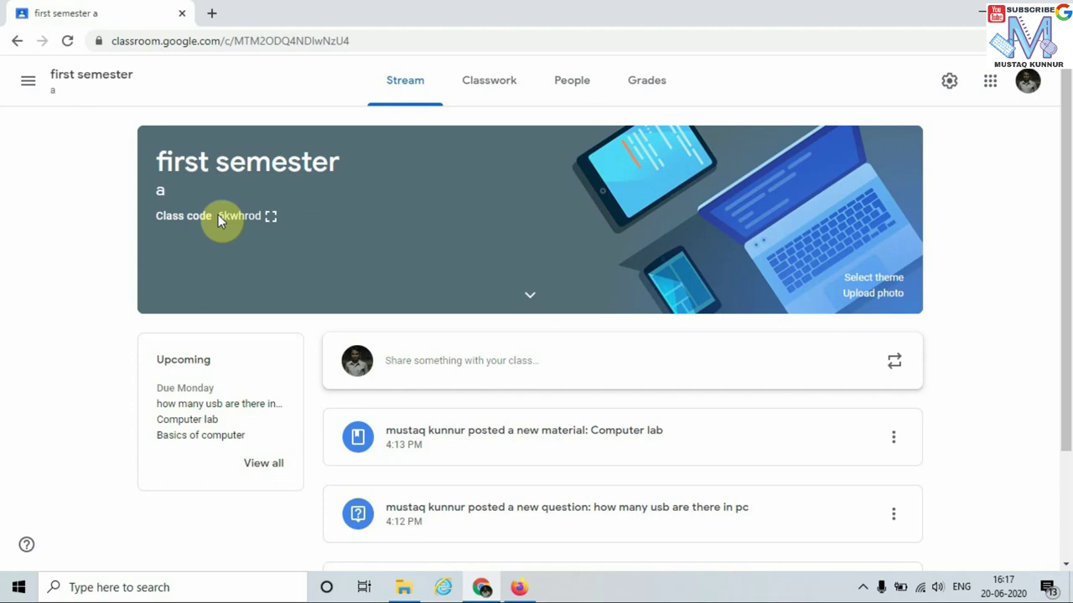
drag(219, 216, 262, 217)
key(ctrl+c)
click(176, 326)
Paste the copied class code into the student's Join class form and join first semester
click(520, 584)
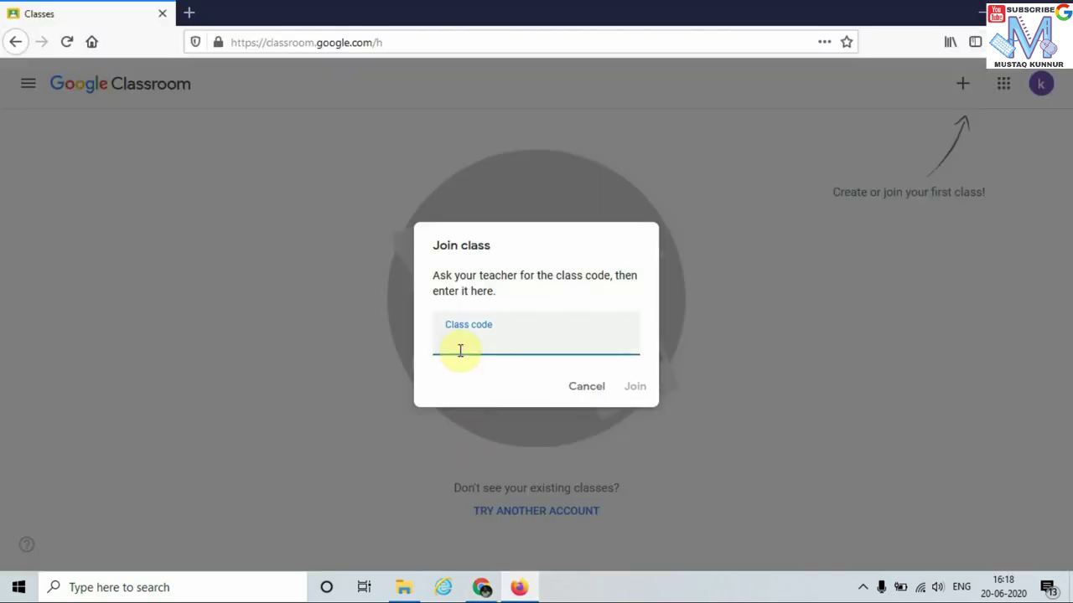
key(ctrl+v)
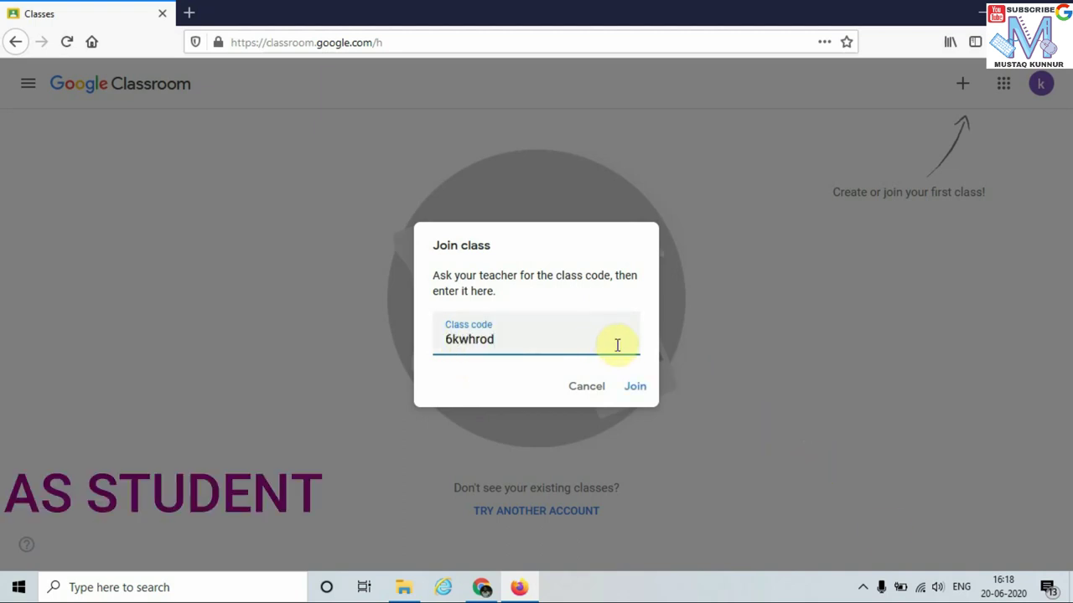
click(636, 387)
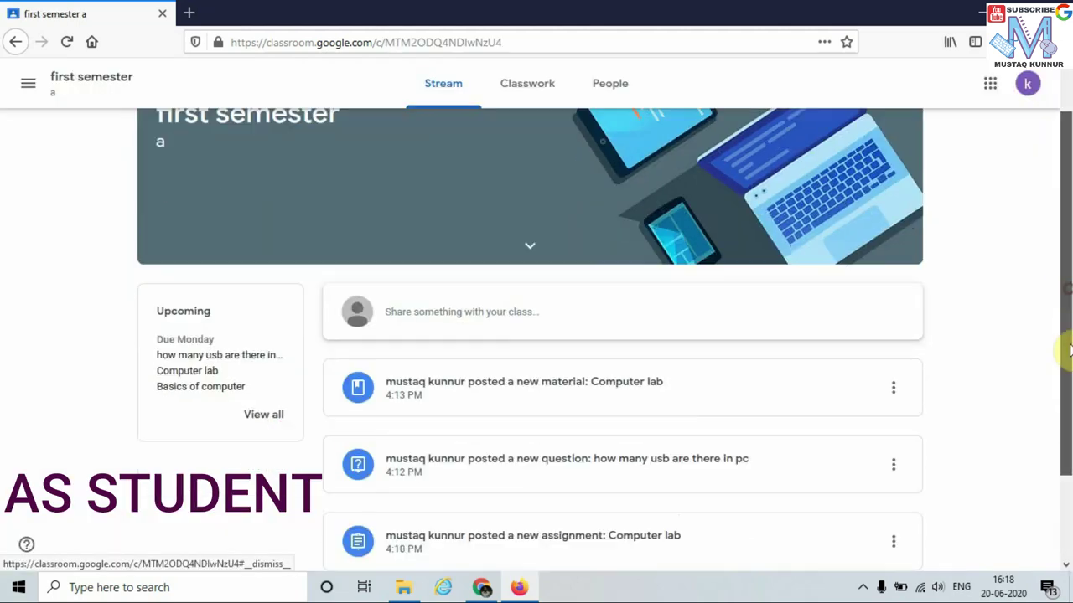
drag(1068, 352, 1059, 426)
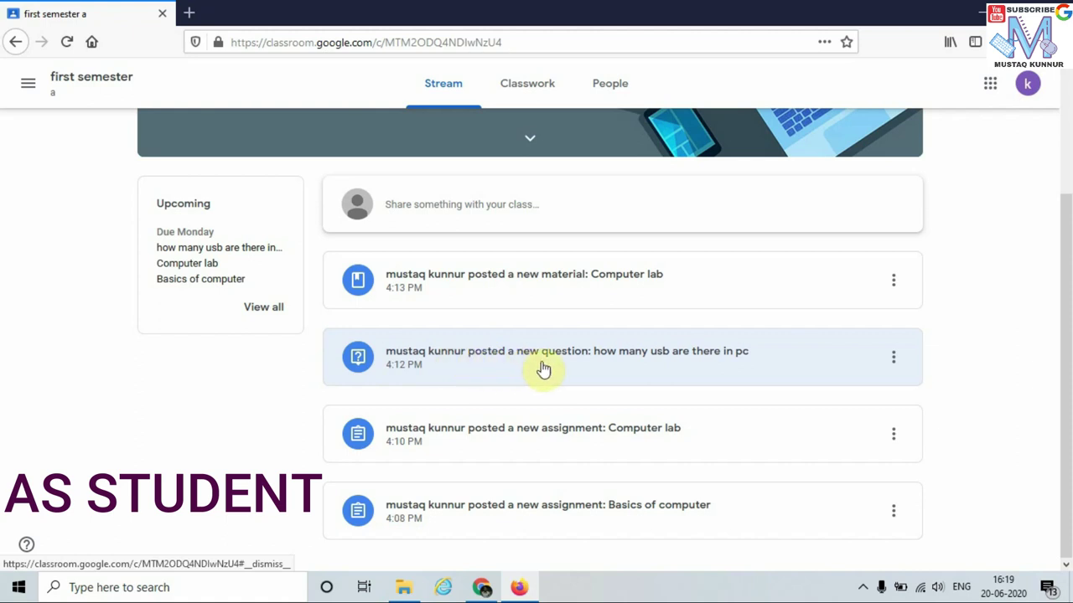
Answer '4' to the question 'how many usb are there in pc' and turn it in
click(575, 360)
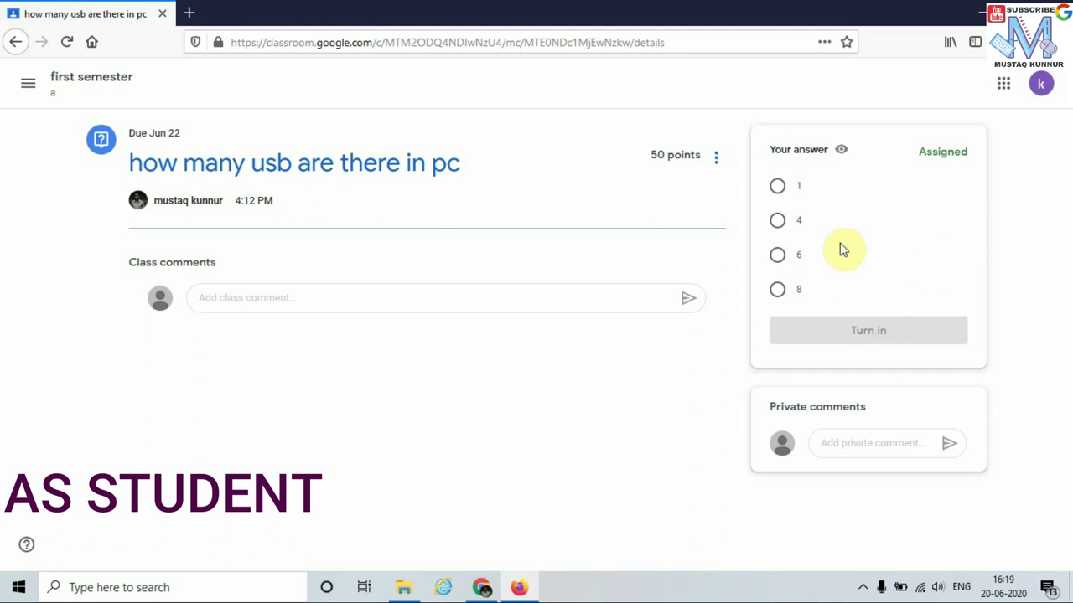
click(778, 222)
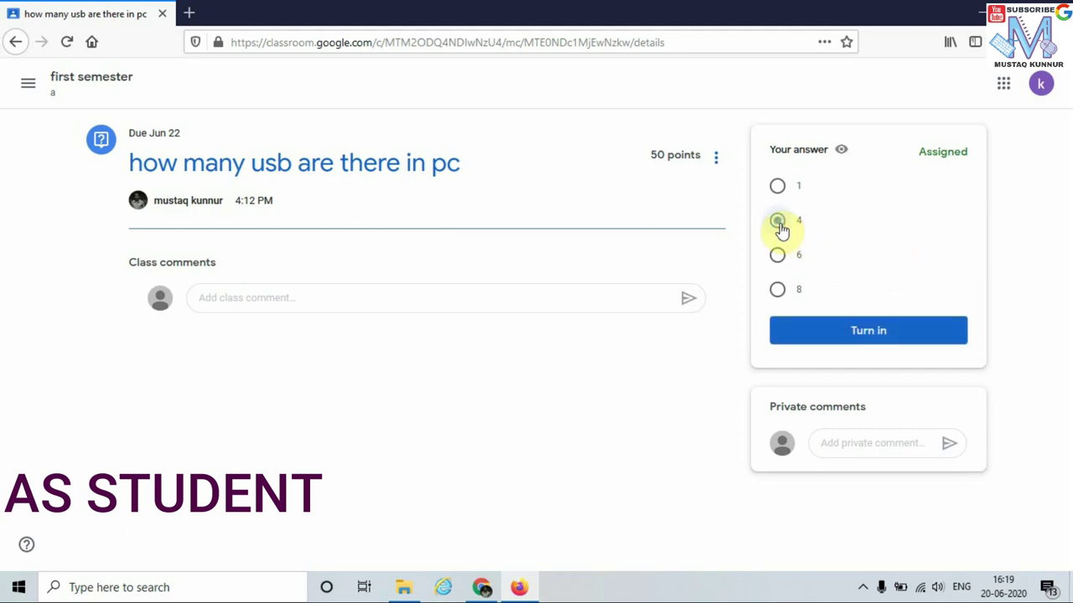
click(893, 333)
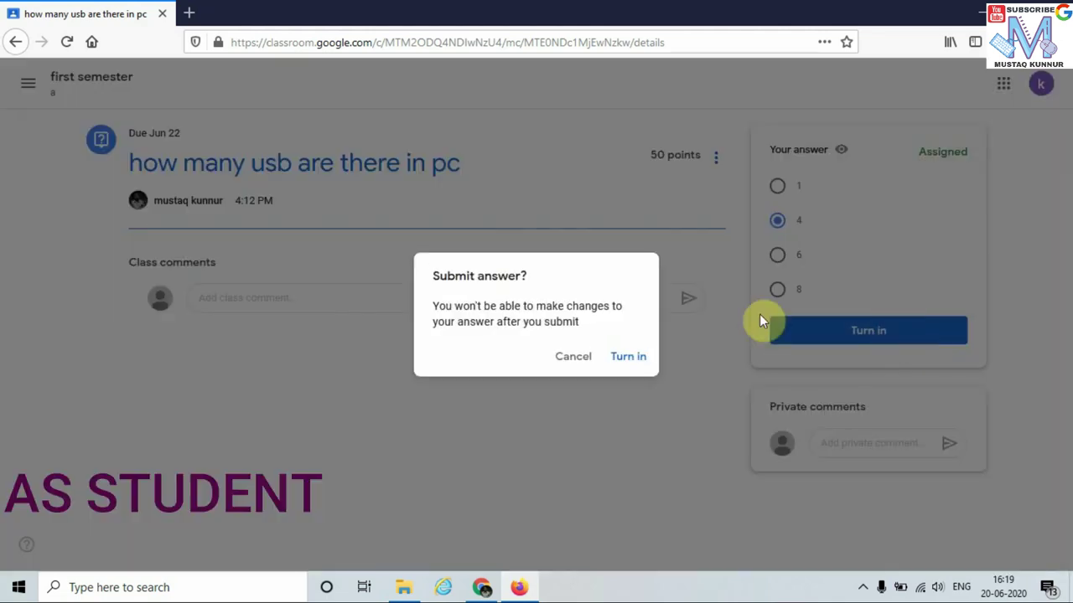
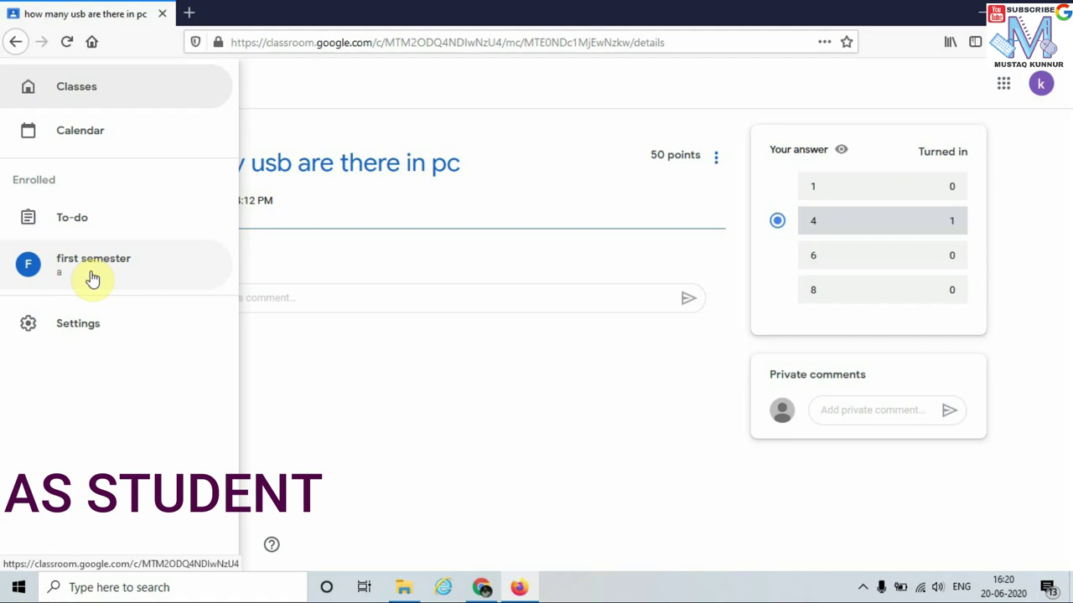
Open the first semester class, view the Computer lab material, and return to the stream
click(92, 276)
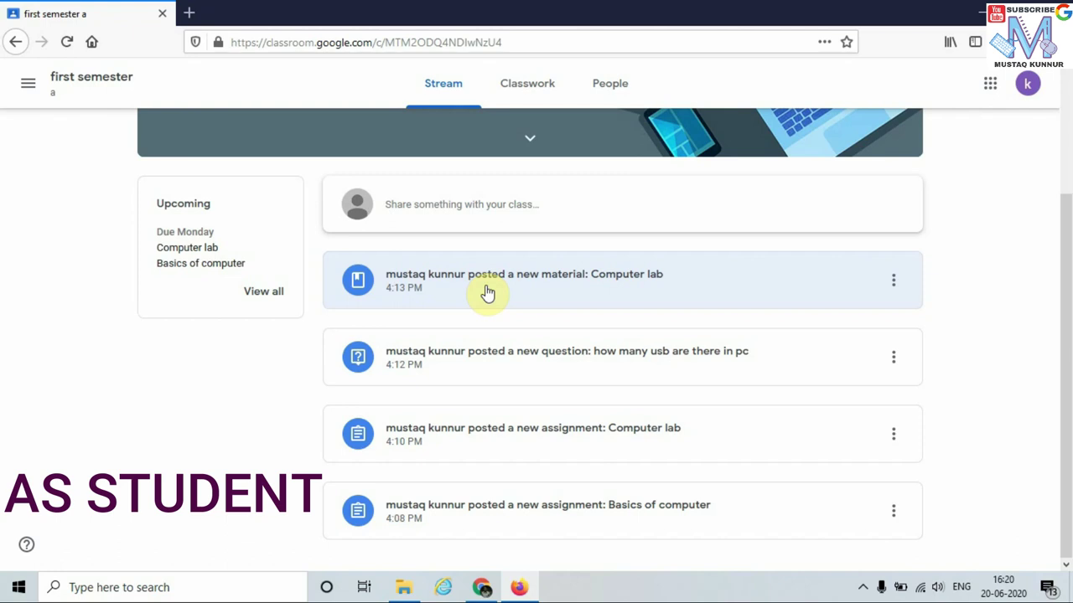
click(487, 292)
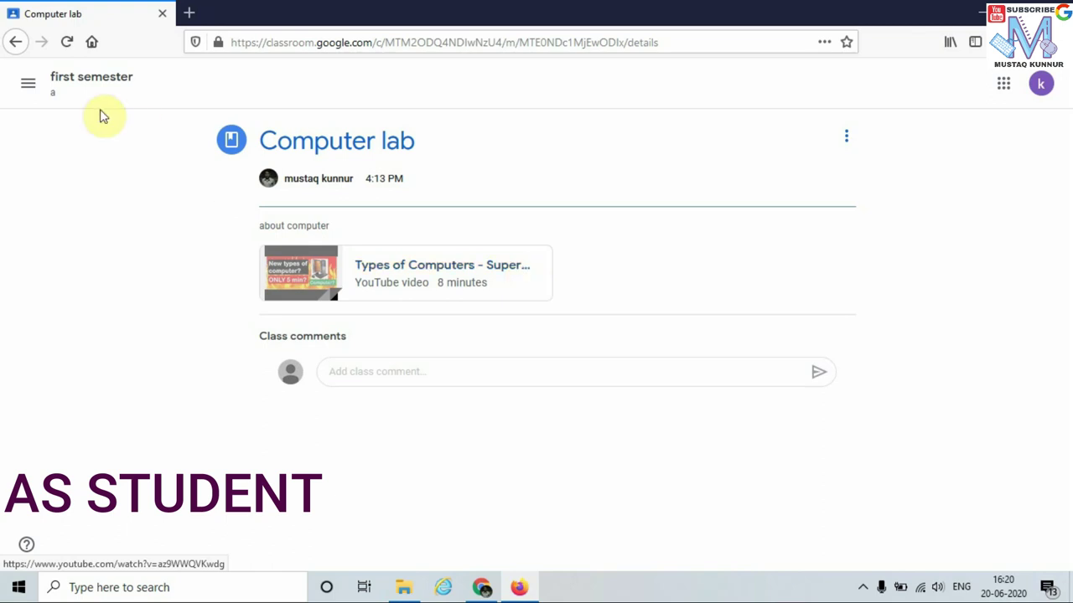
click(84, 77)
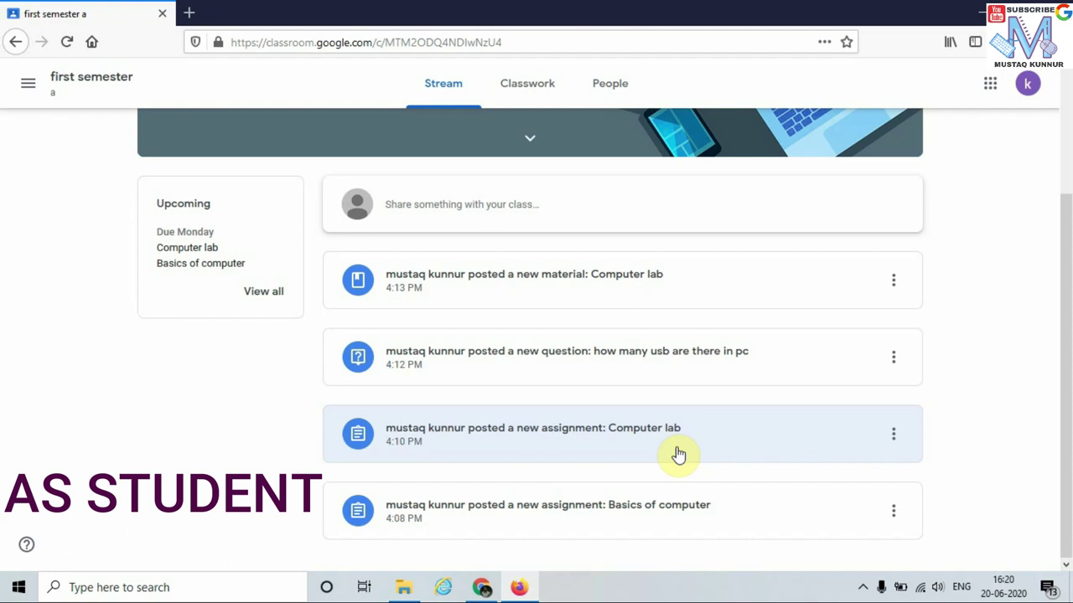
View the Computer lab assignment, dismiss the file tip, and return to the first semester stream
click(601, 446)
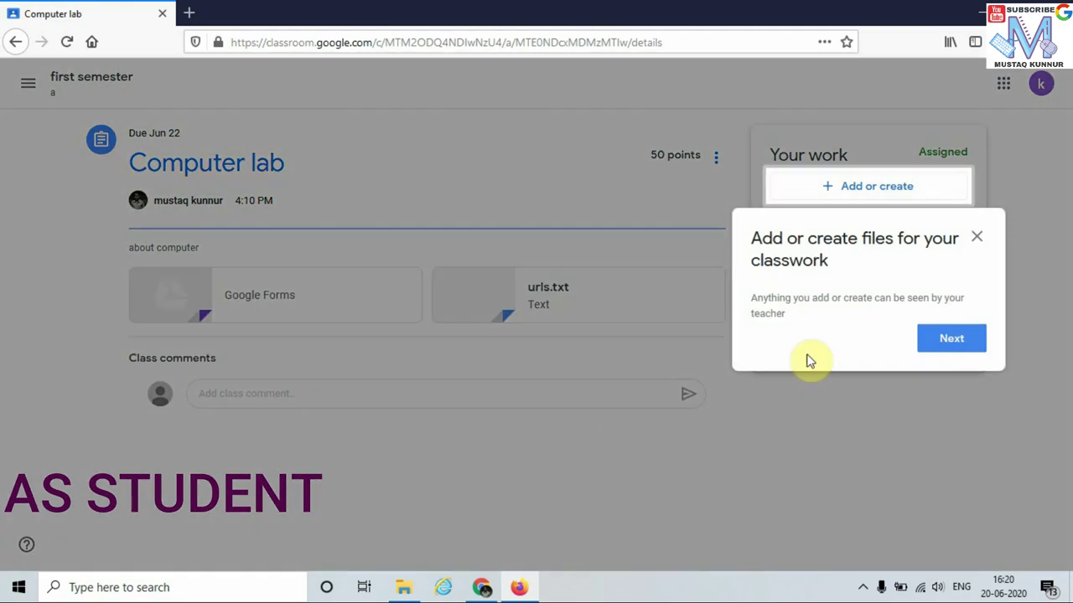
click(977, 238)
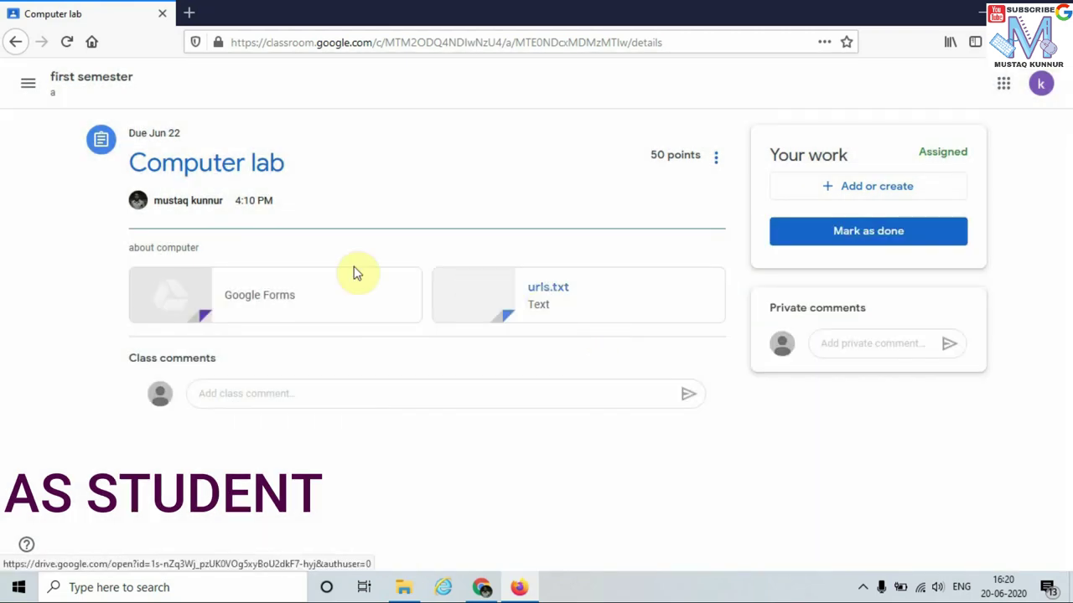
click(27, 83)
click(80, 273)
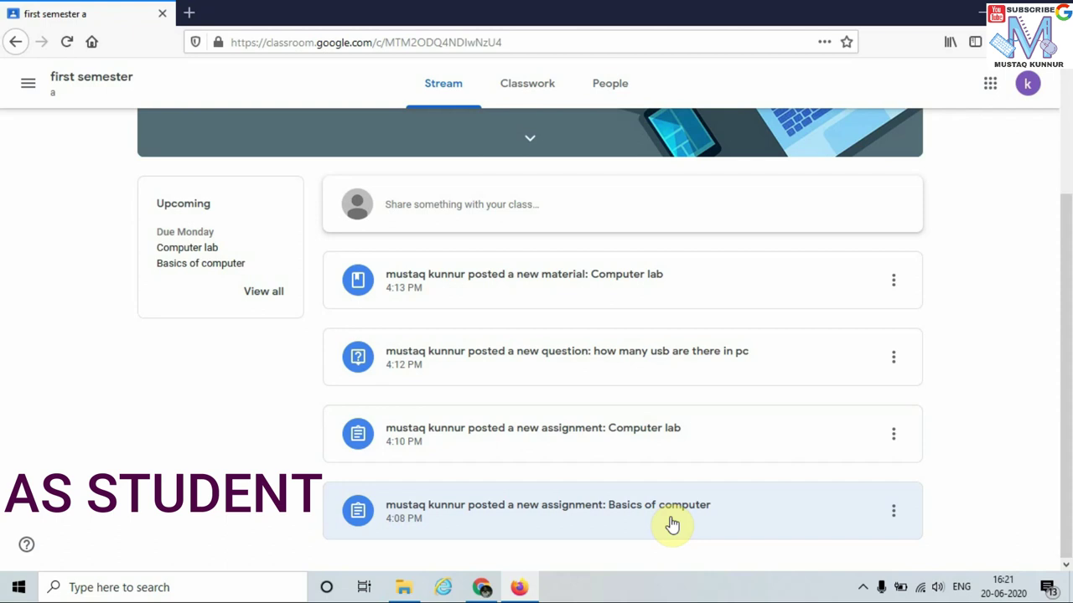
Open Basics of computer, preview assignment1.docx, then show the Add or create options under Your work
click(672, 525)
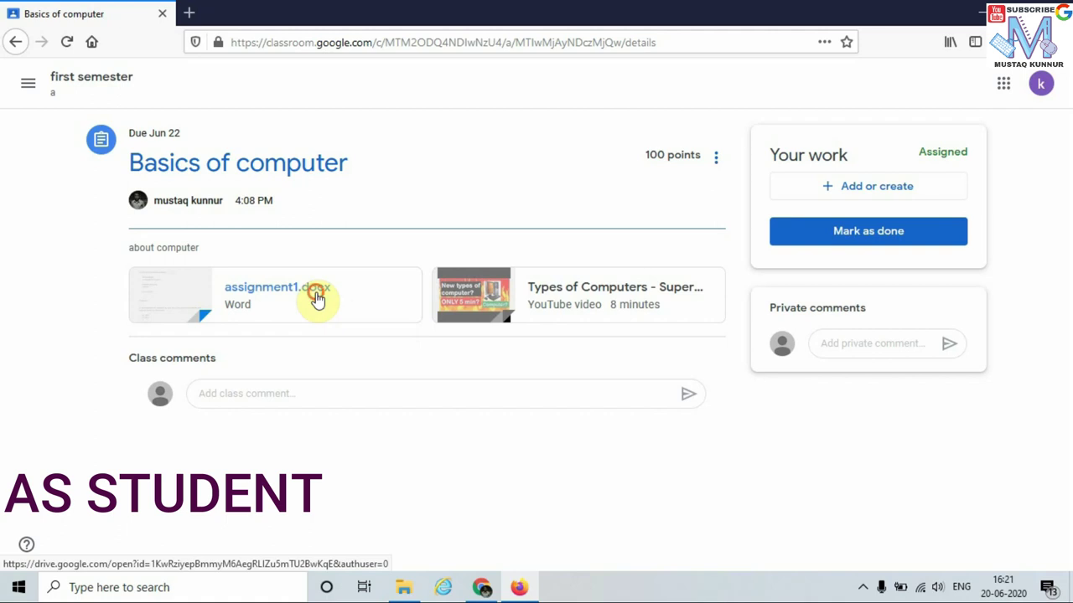
click(314, 297)
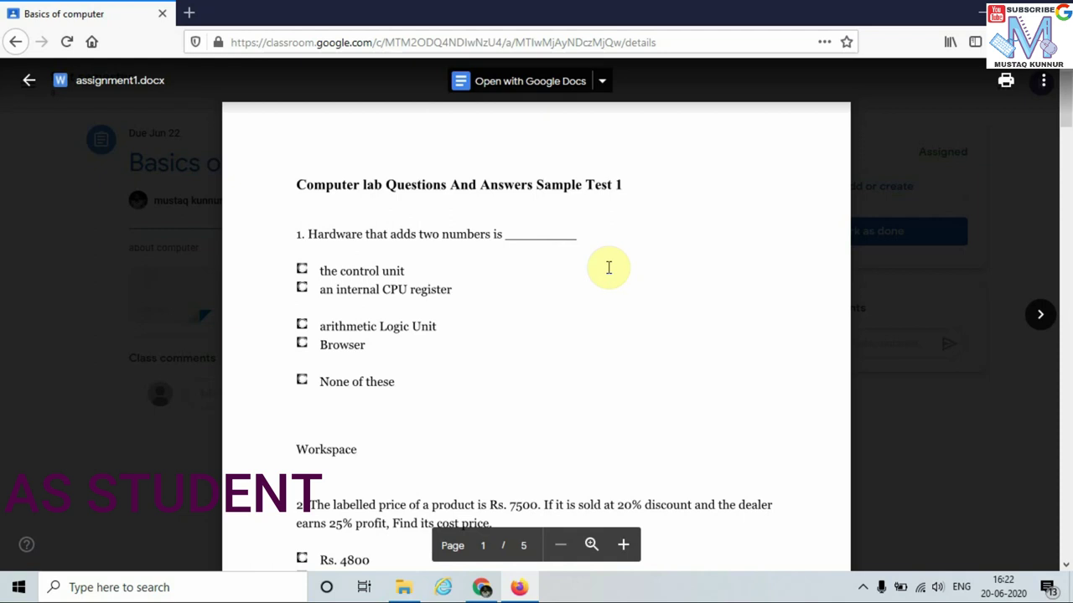
click(872, 198)
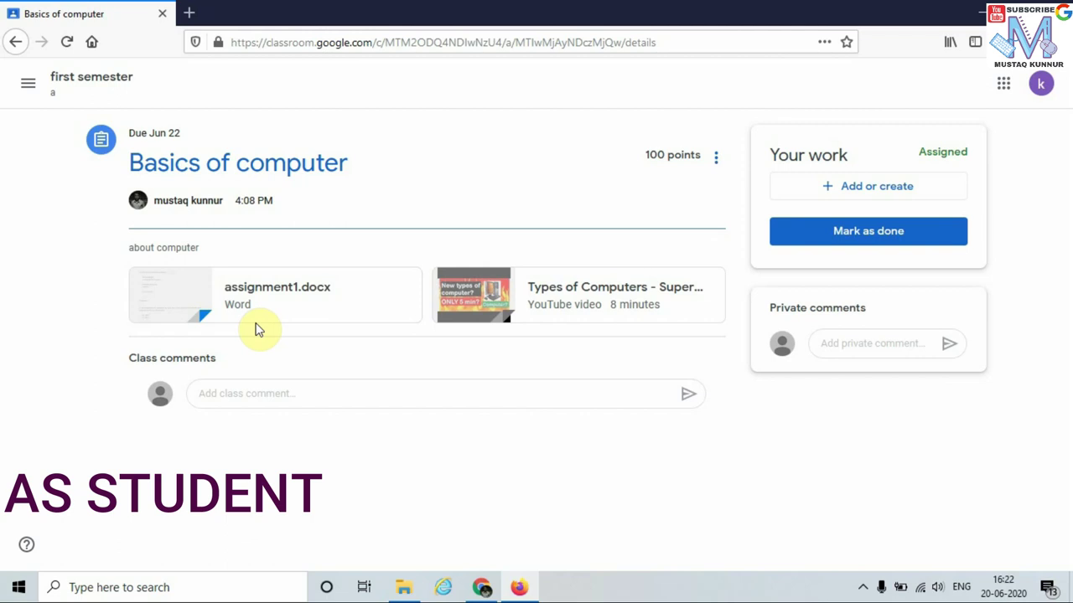
click(876, 192)
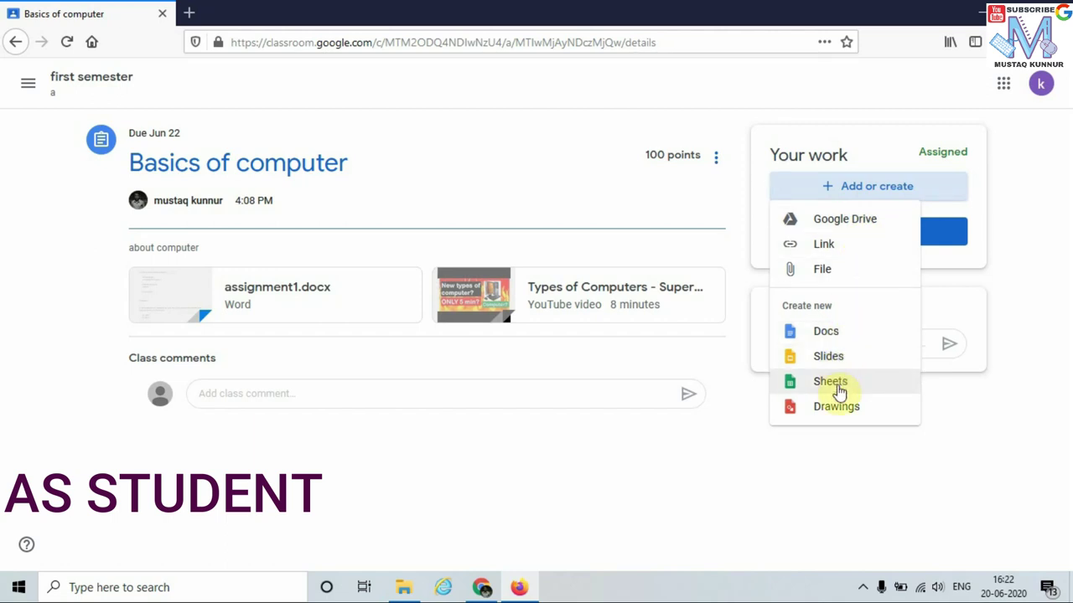
Upload assignment1.docx from the device as your work and turn in Basics of computer
click(823, 270)
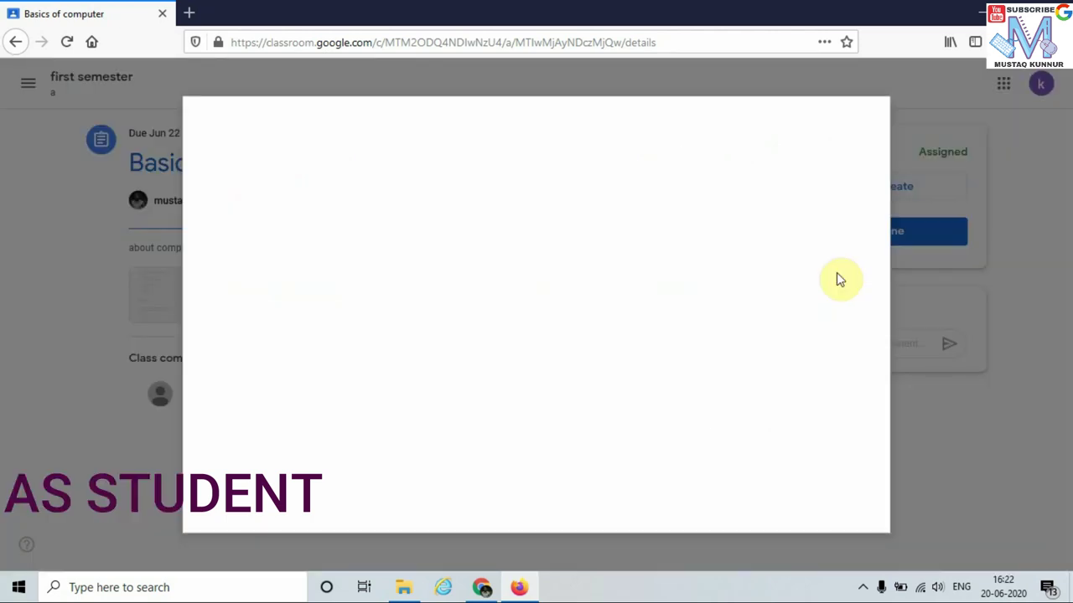
click(562, 333)
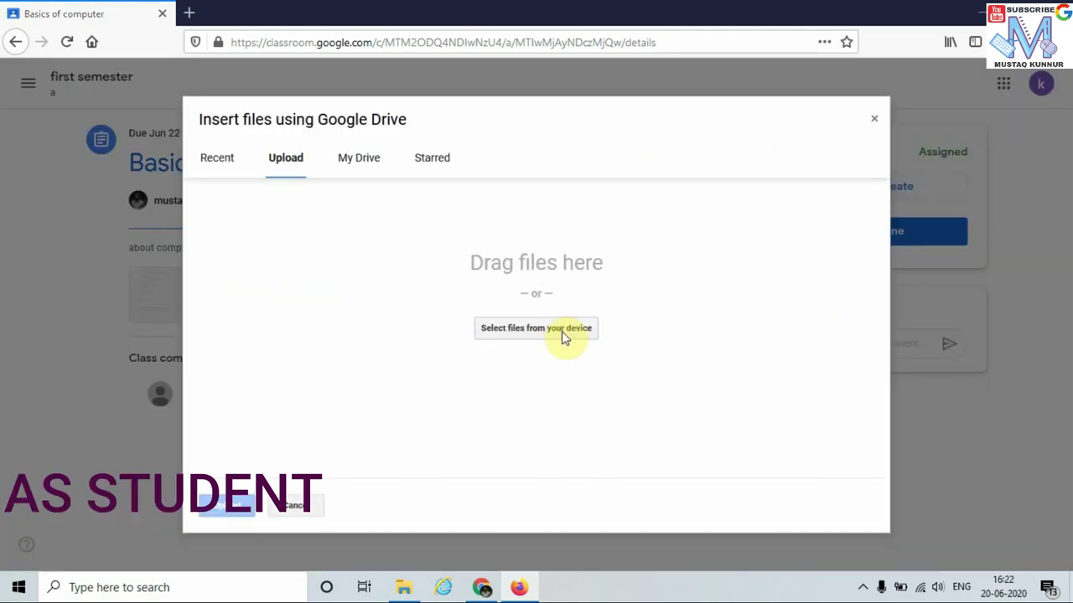
click(199, 114)
click(913, 546)
click(235, 503)
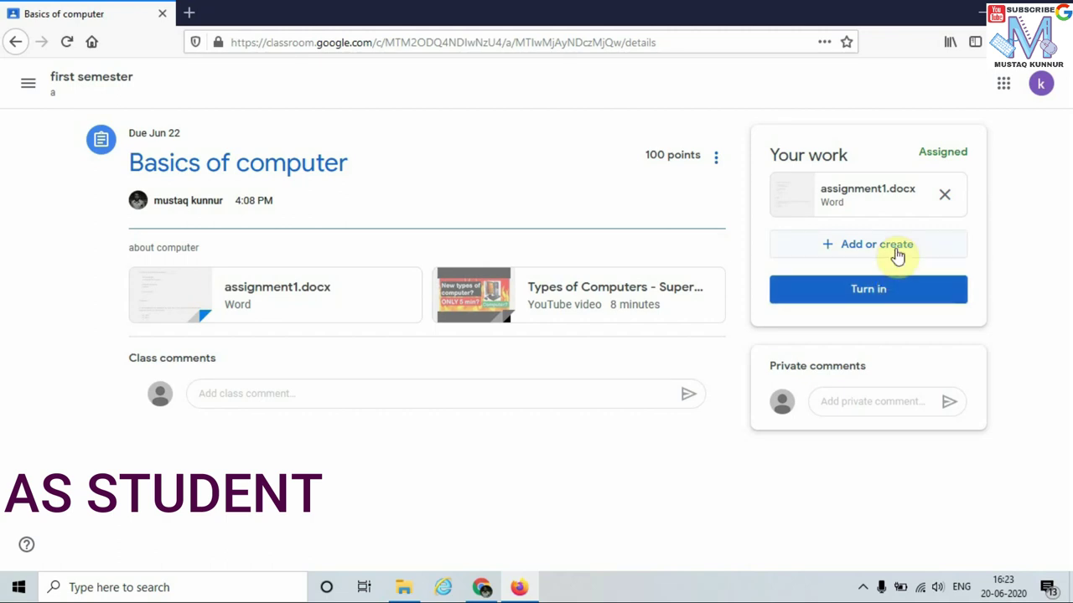
click(847, 289)
click(664, 376)
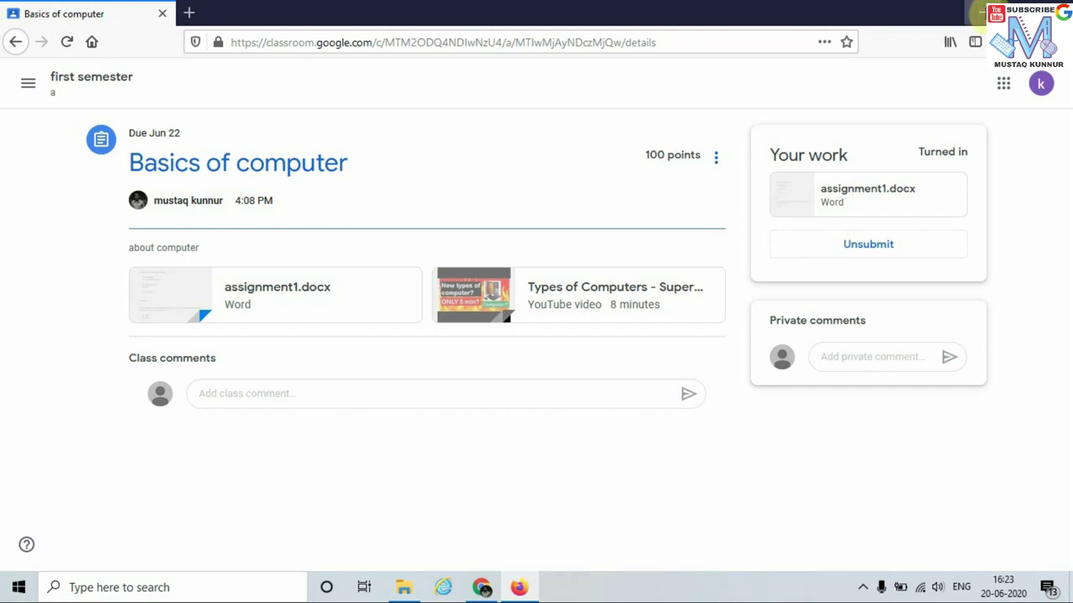
Switch to the teacher's Classroom window and open the first semester Grades tab
click(981, 13)
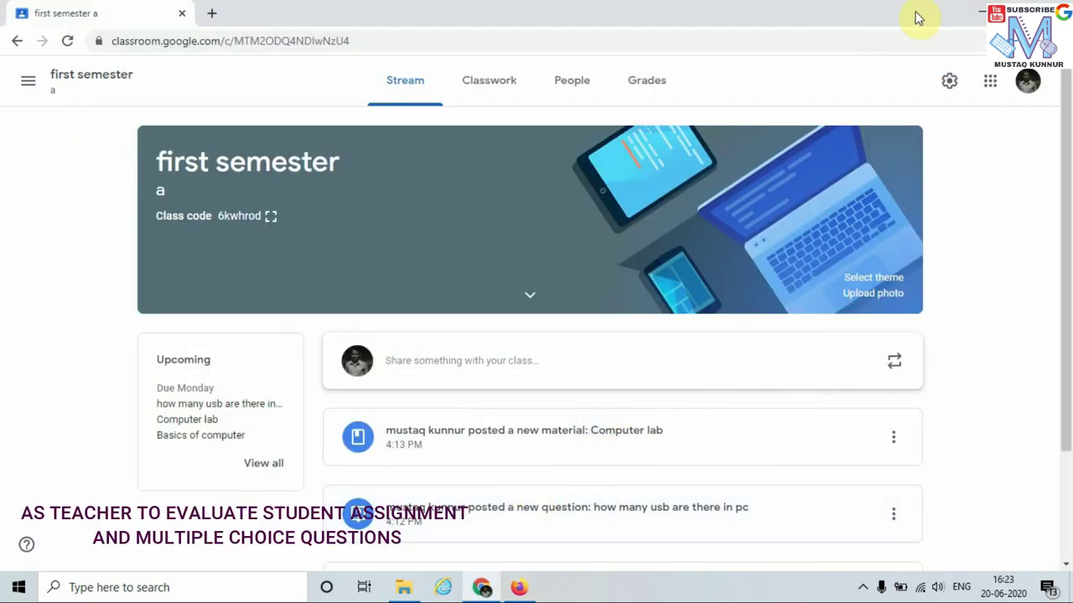
click(982, 11)
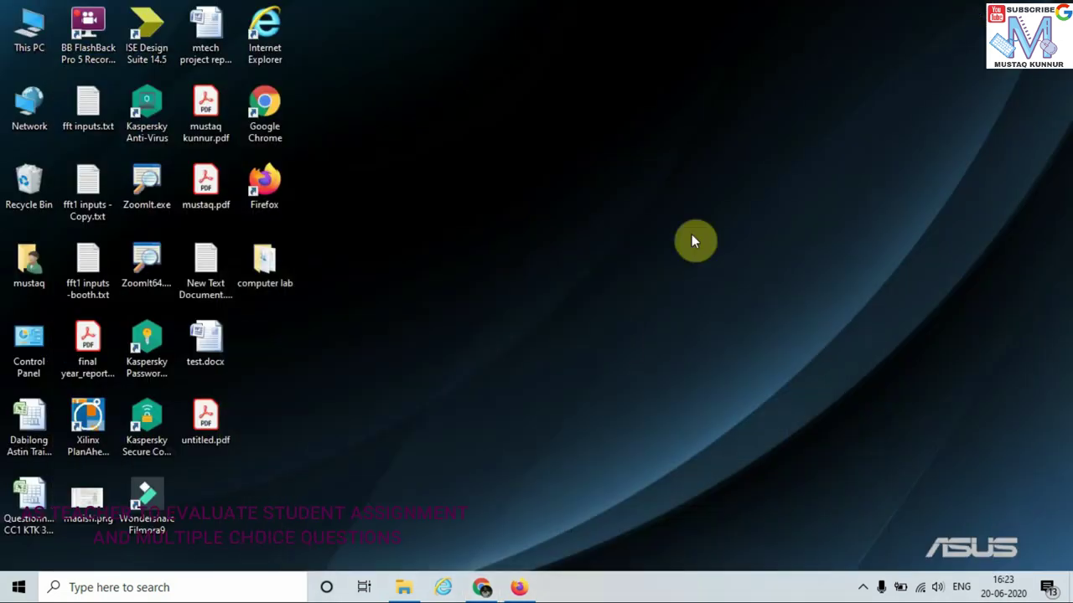
click(482, 587)
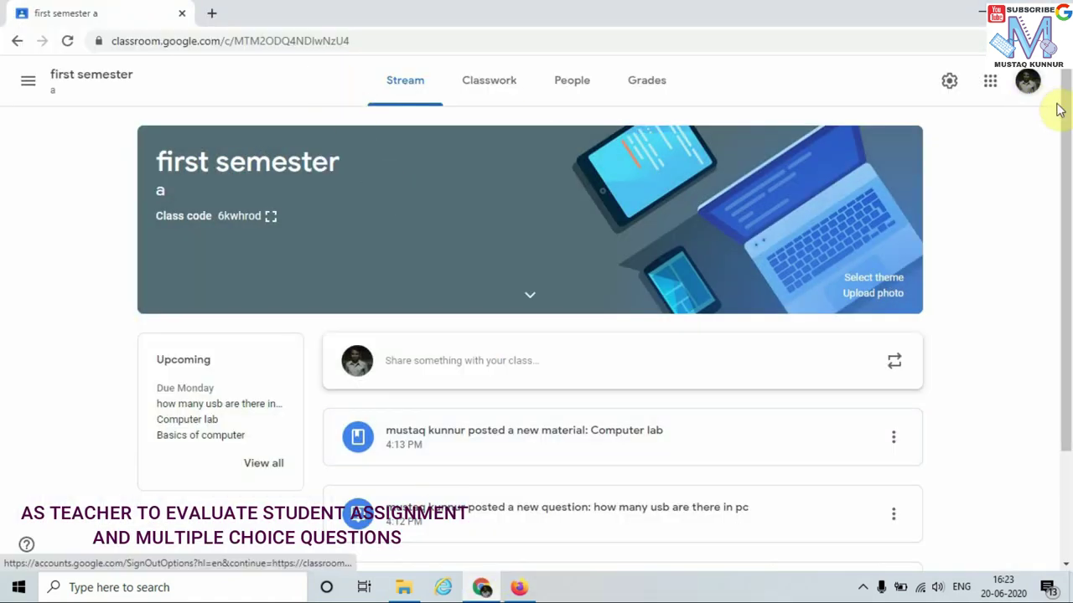
drag(1069, 111, 1060, 246)
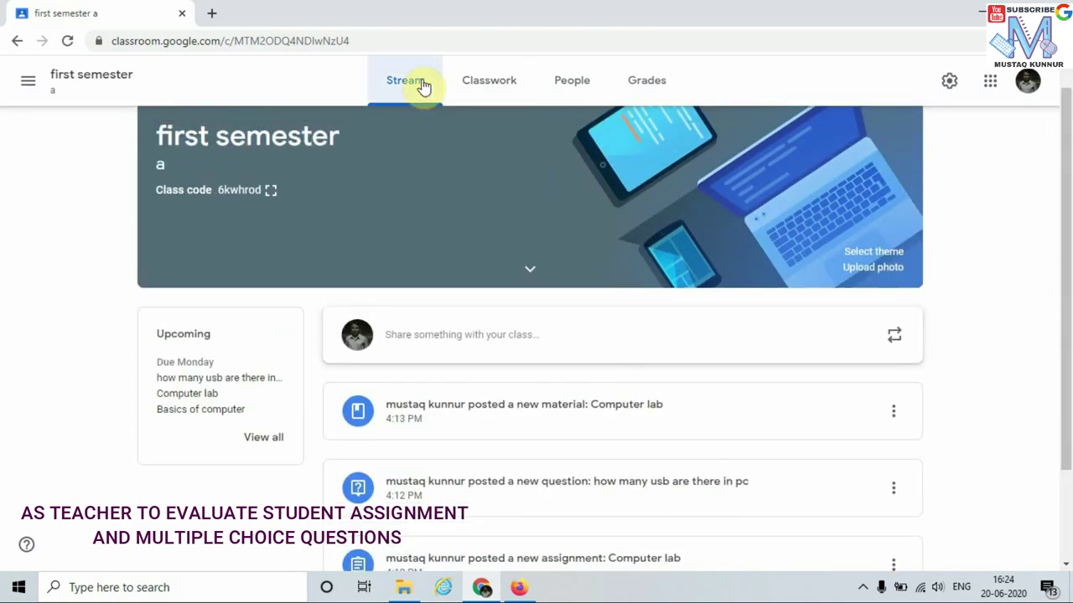
click(418, 85)
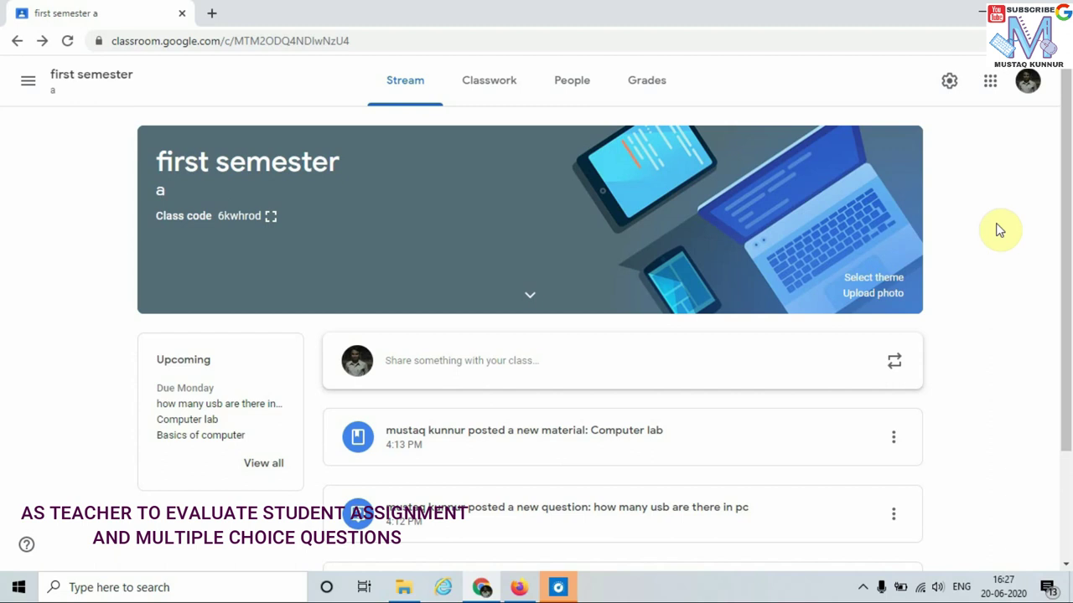
click(649, 84)
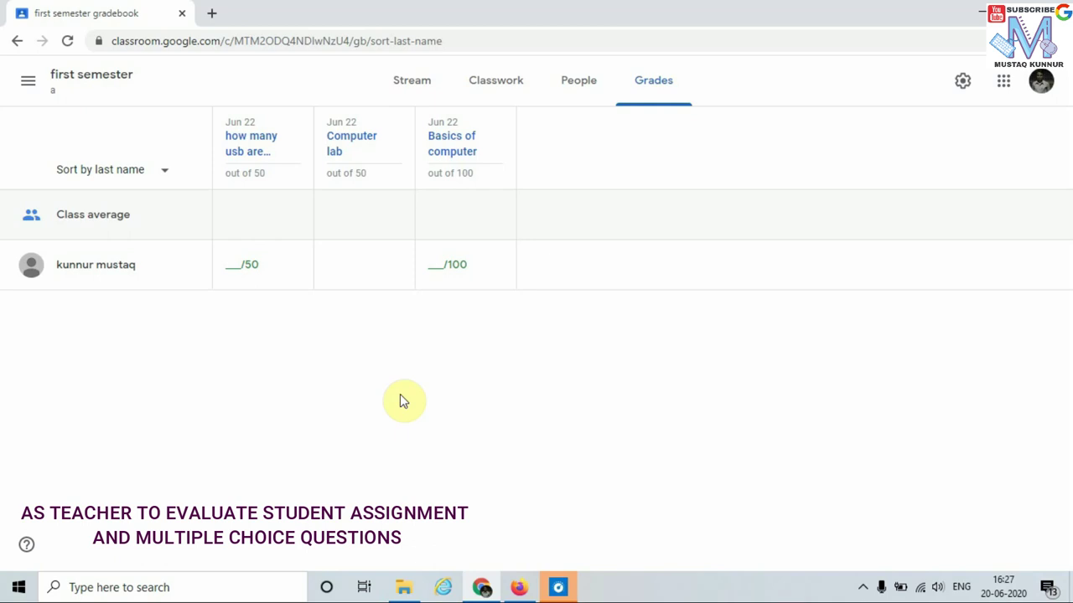
Filter the student's turned-in work and open the usb question's Student answers, showing answer 4
click(115, 267)
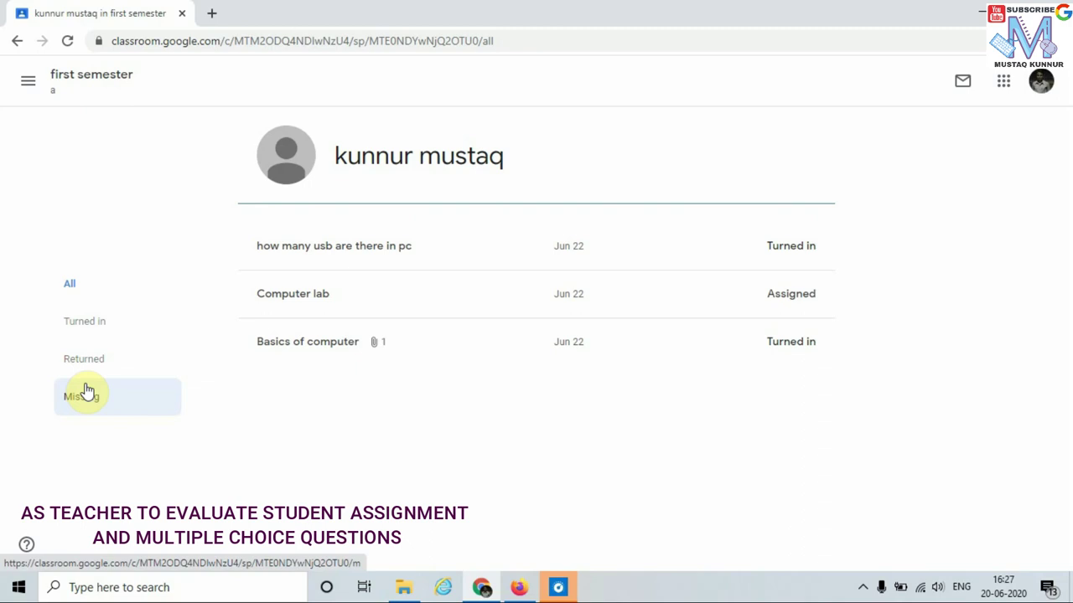
click(88, 336)
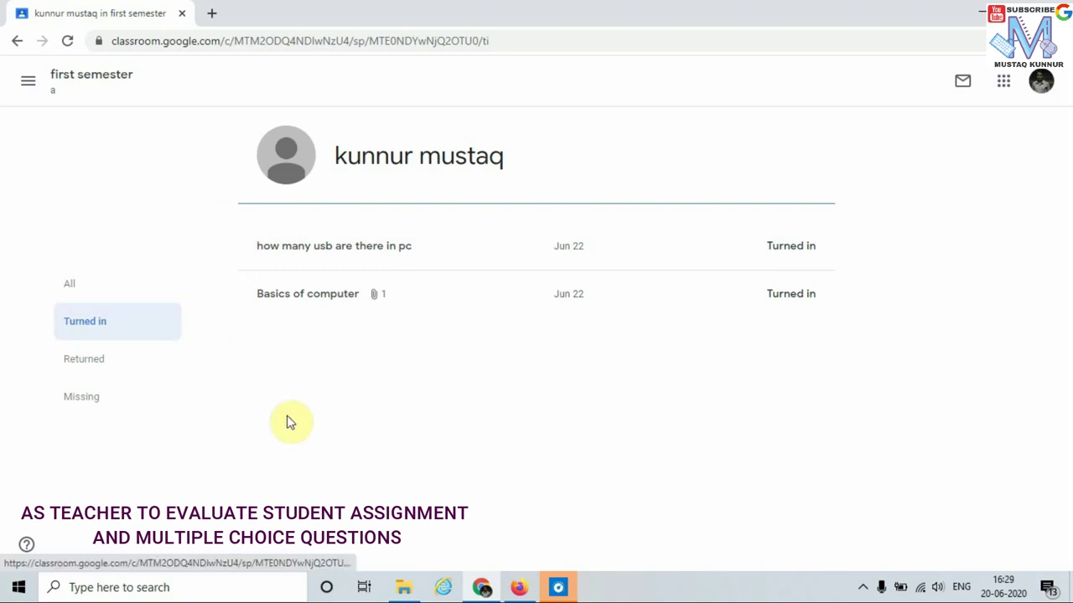
click(329, 248)
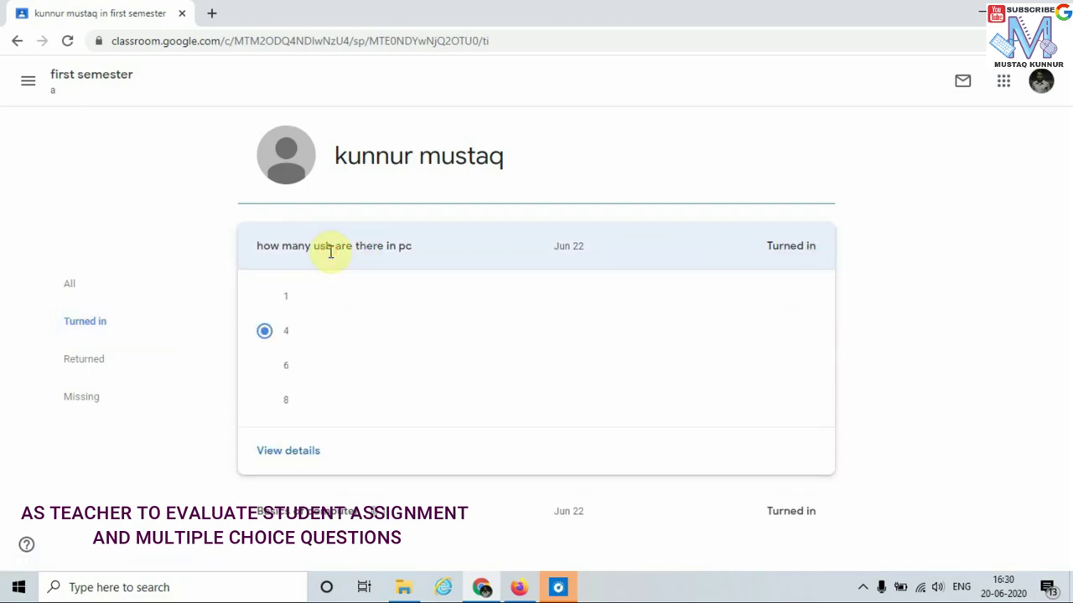
click(309, 452)
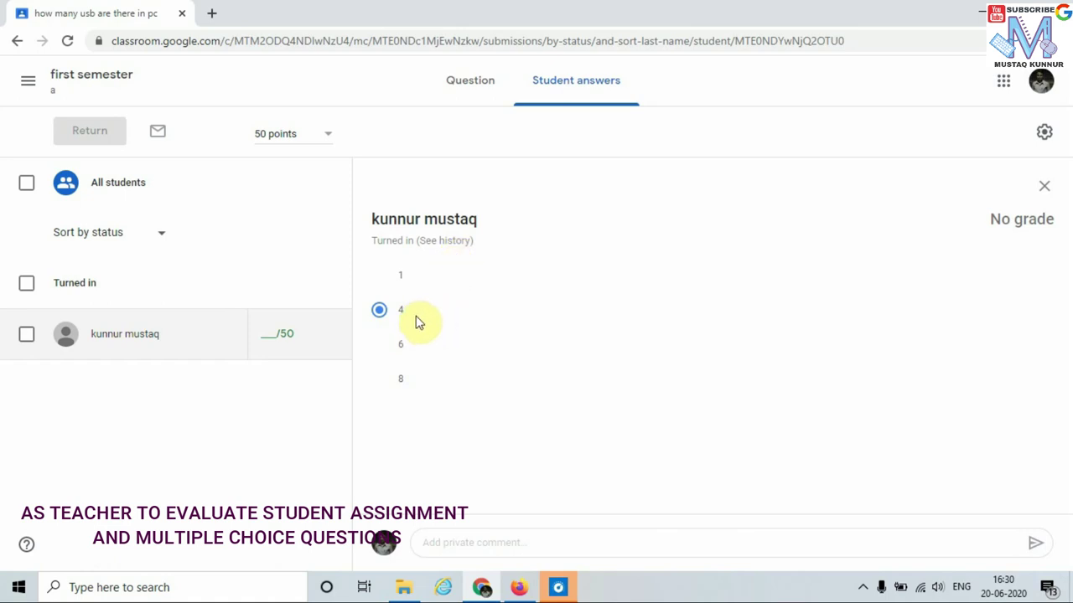
Grade the usb answer 50 out of 50, add private comment 'Good', and return it
click(272, 333)
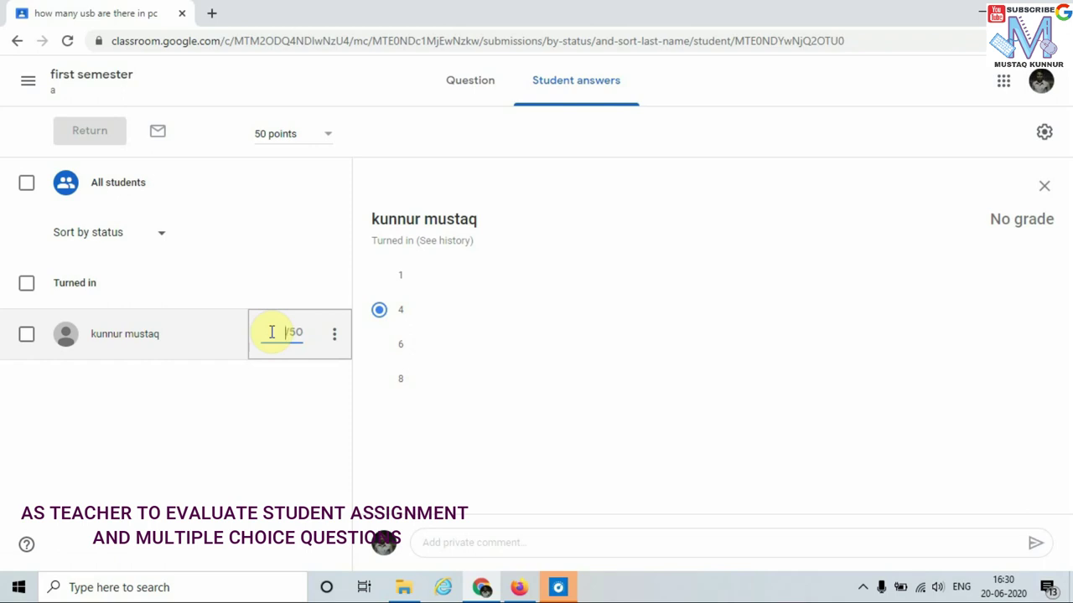
text(50)
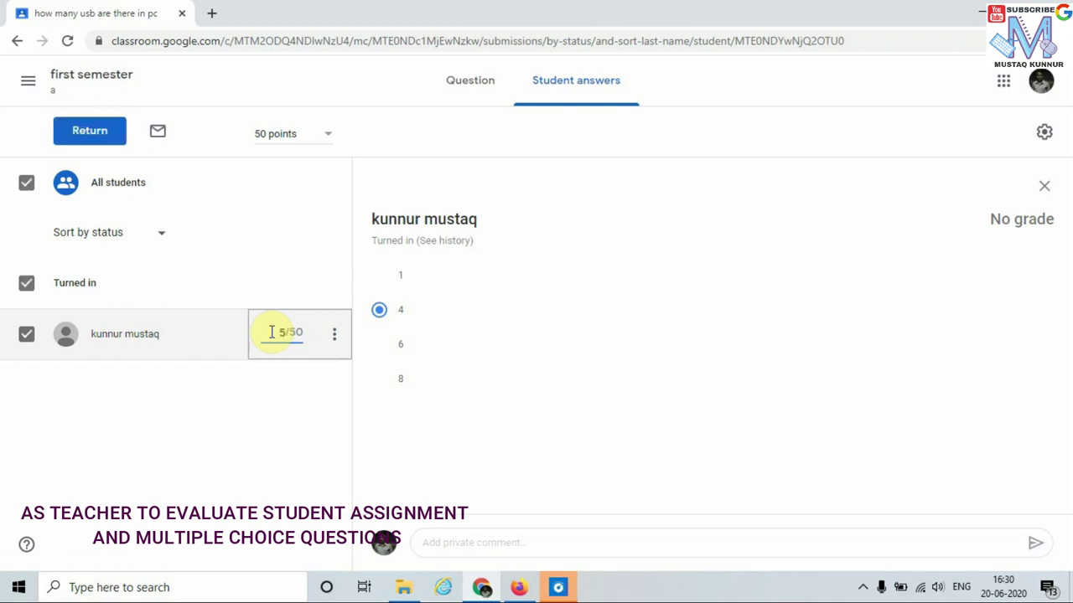
click(243, 455)
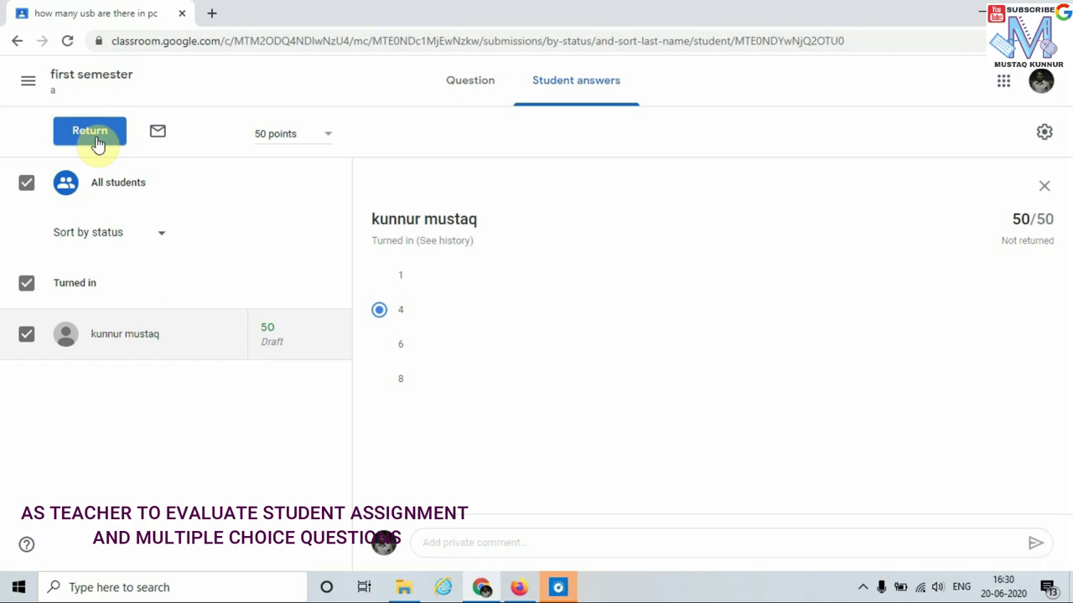
click(458, 543)
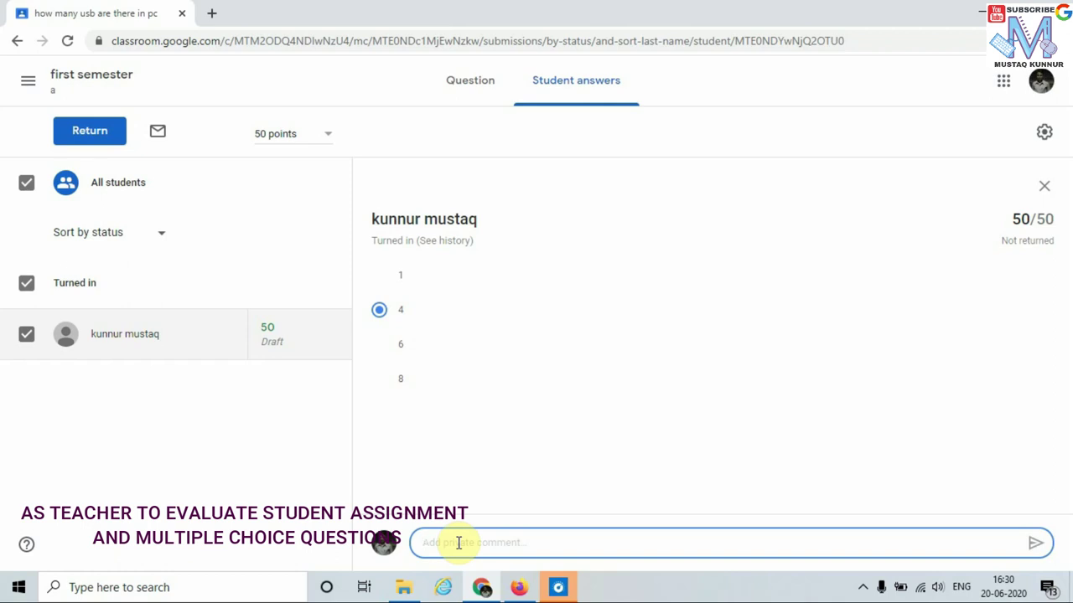
text(Good)
click(91, 134)
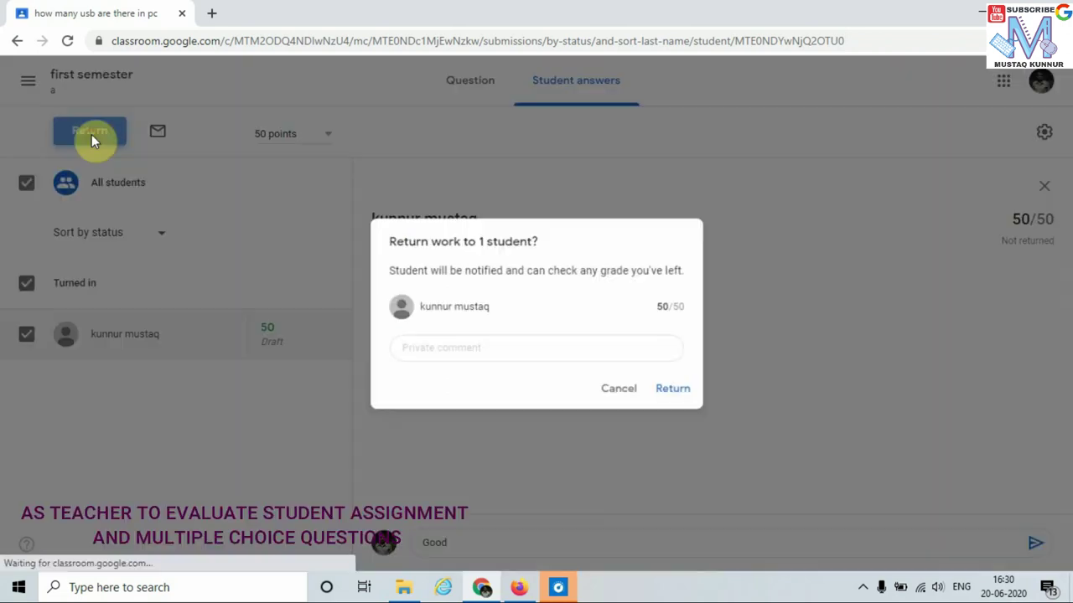
click(672, 389)
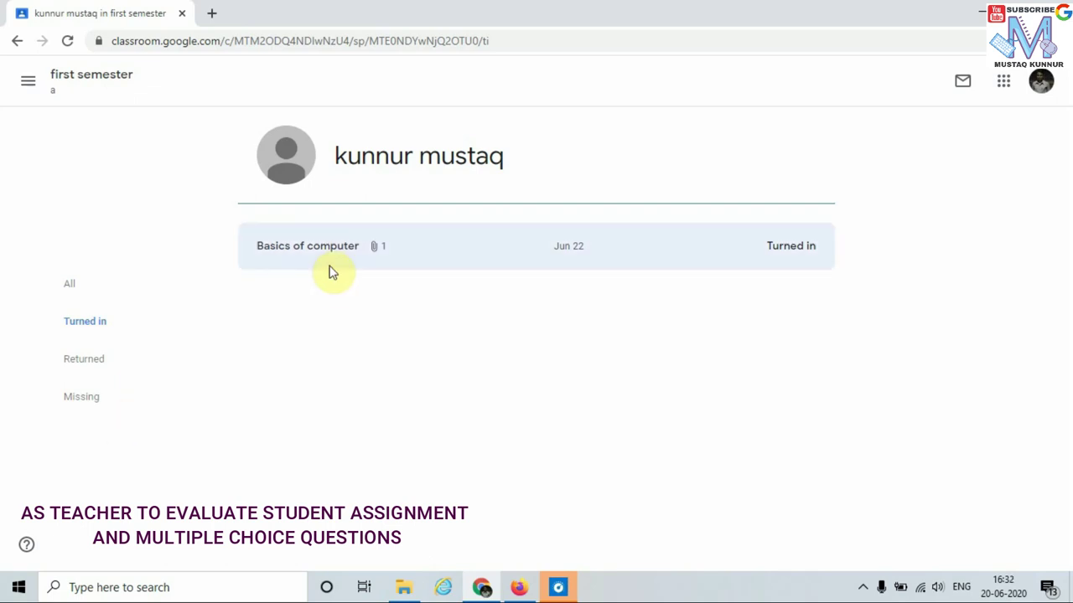
Open the assignment1.docx submission and enter a grade of 80 out of 100
click(795, 263)
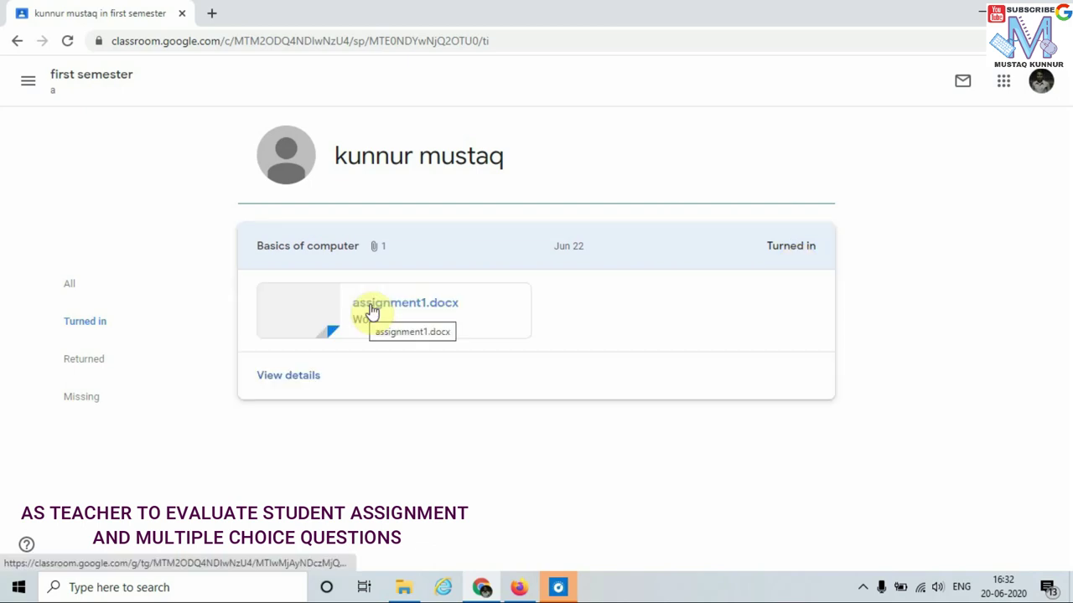
click(372, 311)
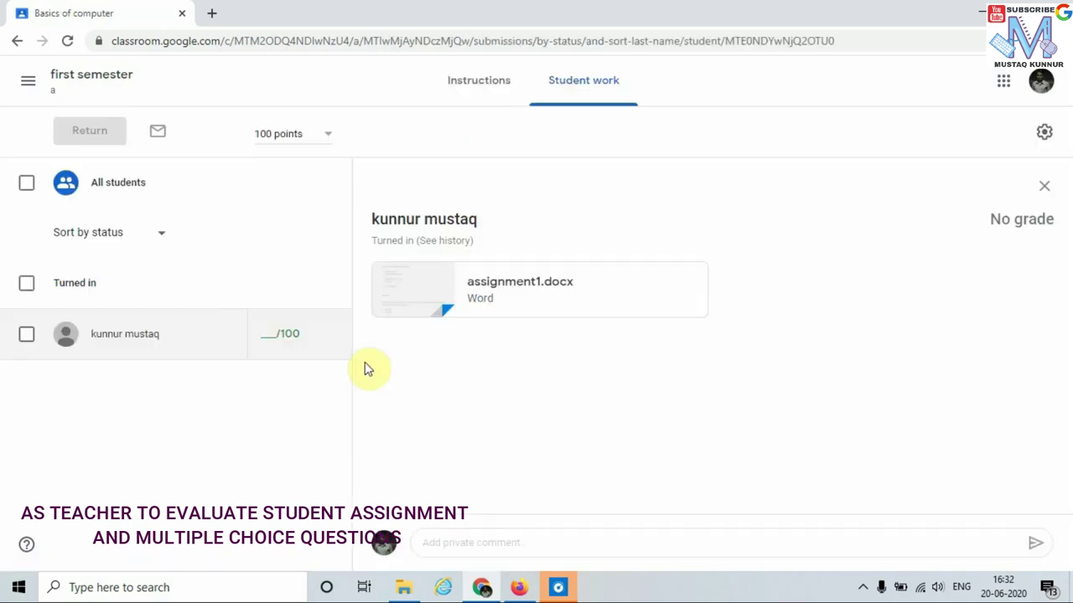
click(268, 342)
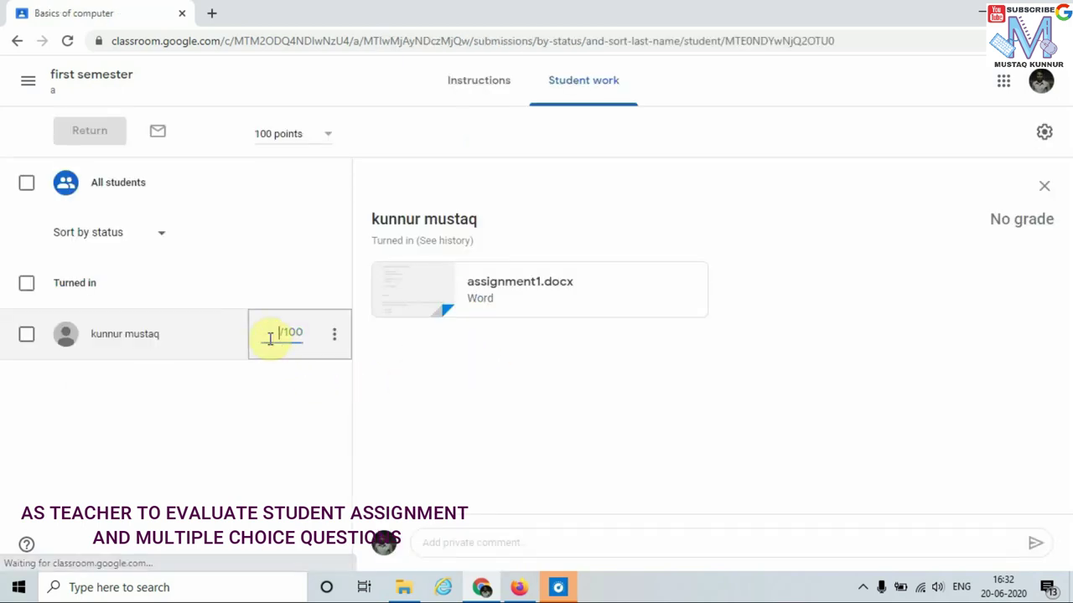
text(80)
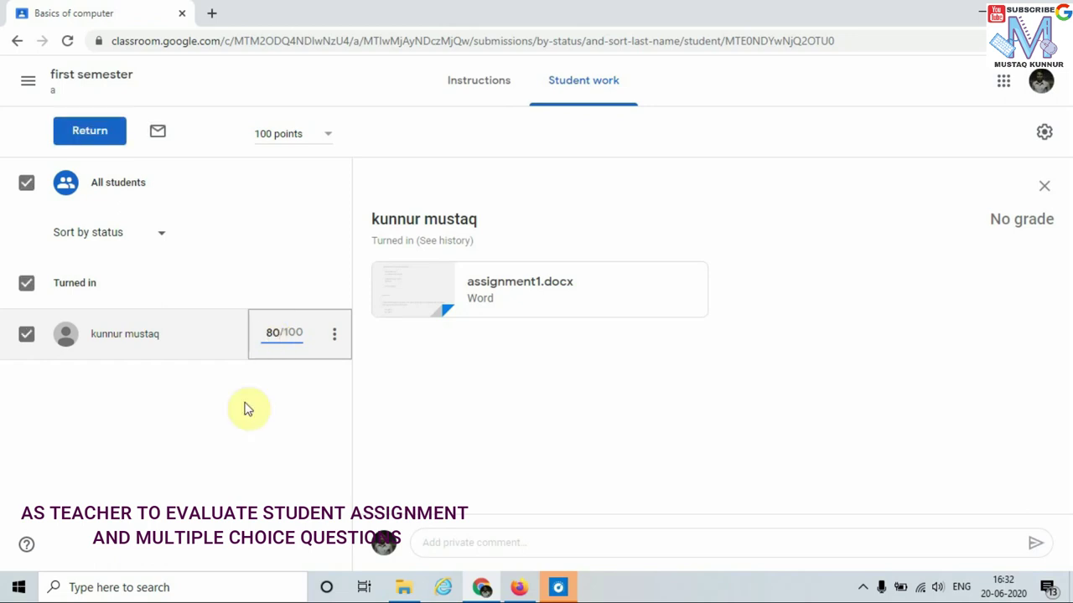
click(242, 423)
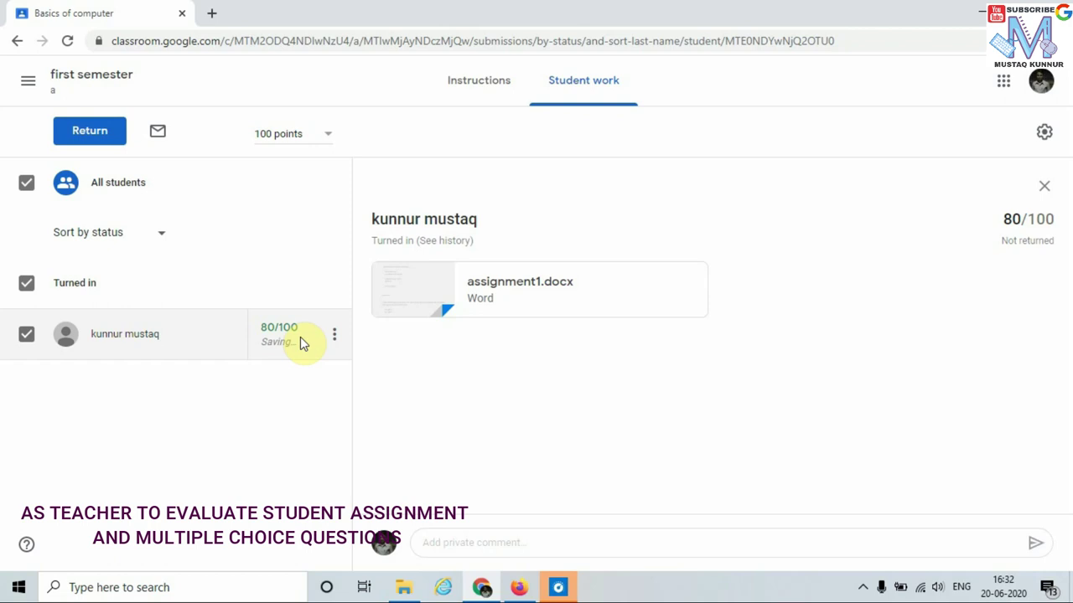
Return Basics of computer with the comment 'good' and go back to the first semester stream
click(88, 131)
text(good)
click(680, 394)
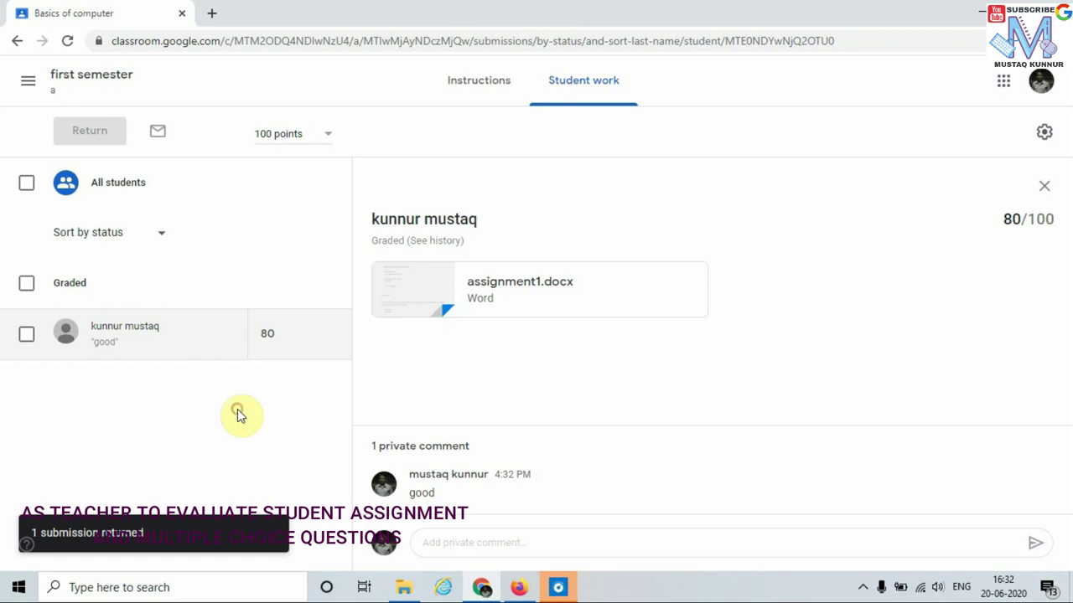
click(28, 79)
click(72, 255)
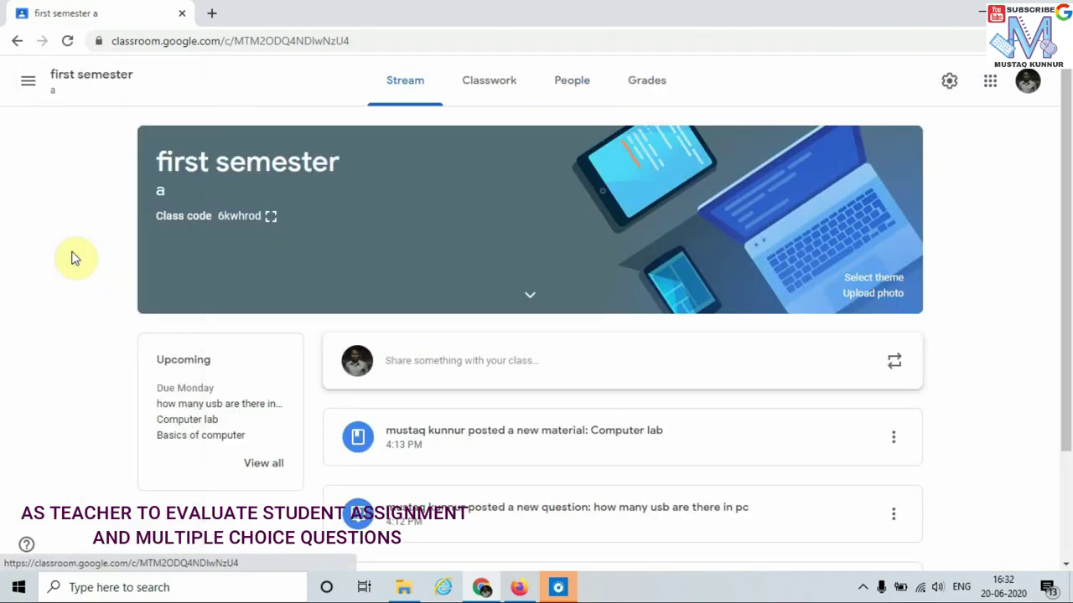
As the student, open the how many usb question showing 50/50, then return to the stream
click(654, 91)
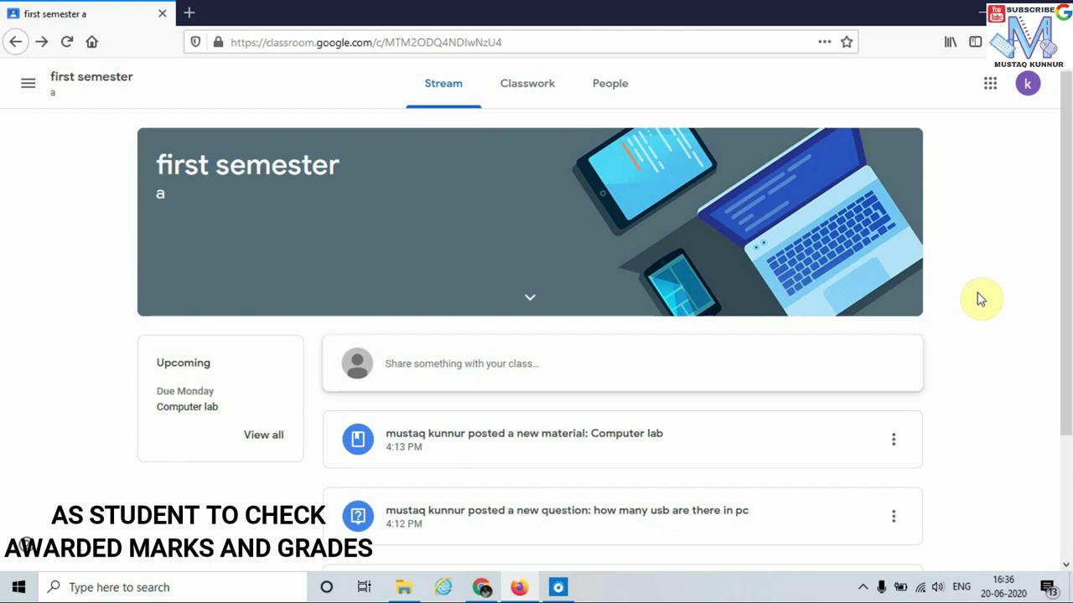
drag(1065, 252, 1066, 371)
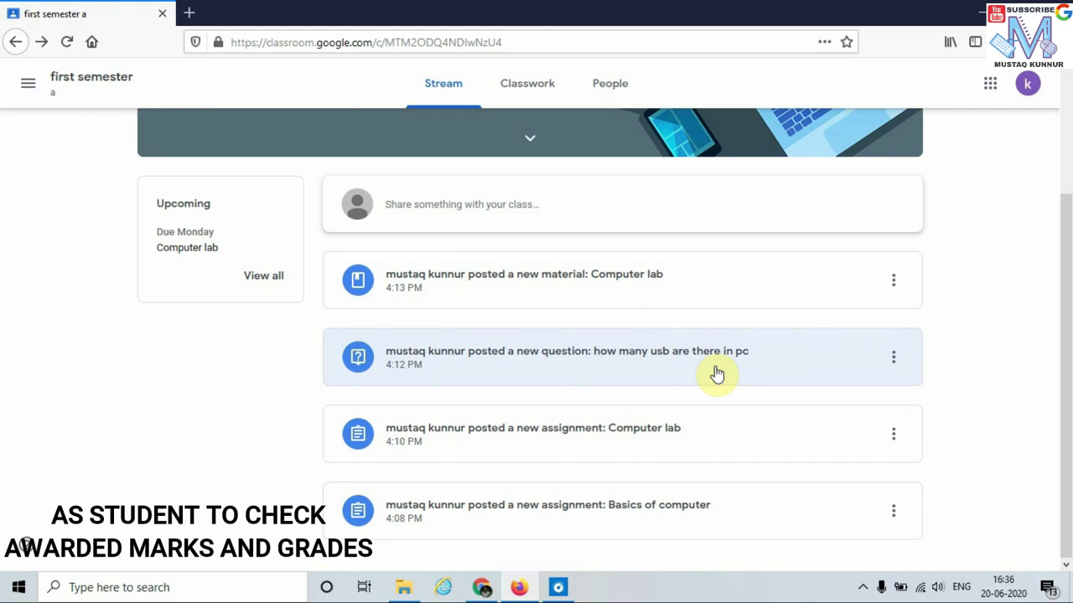
click(716, 374)
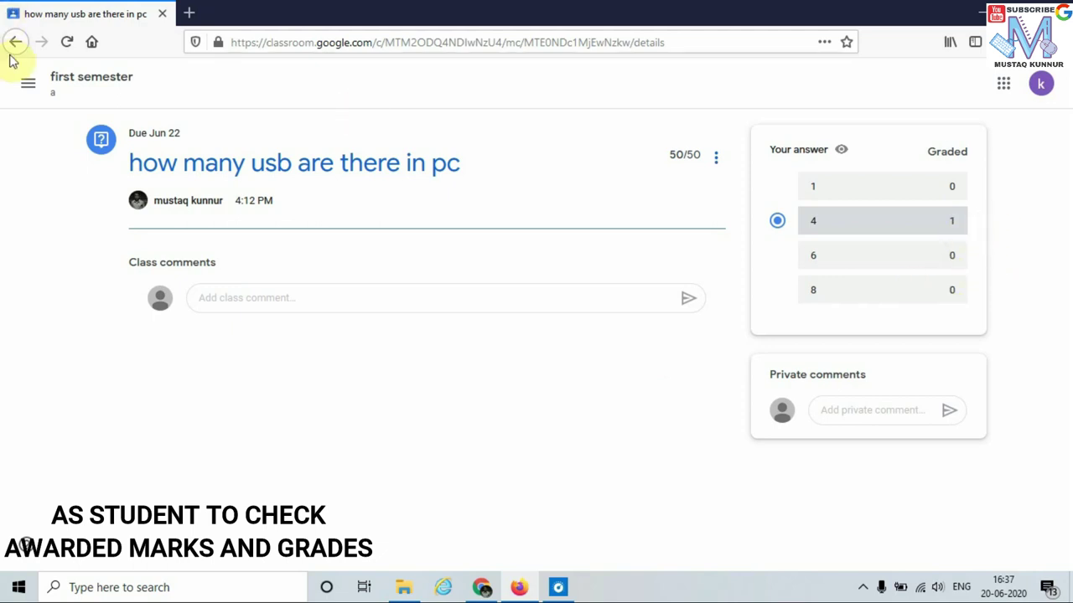
click(39, 92)
click(15, 42)
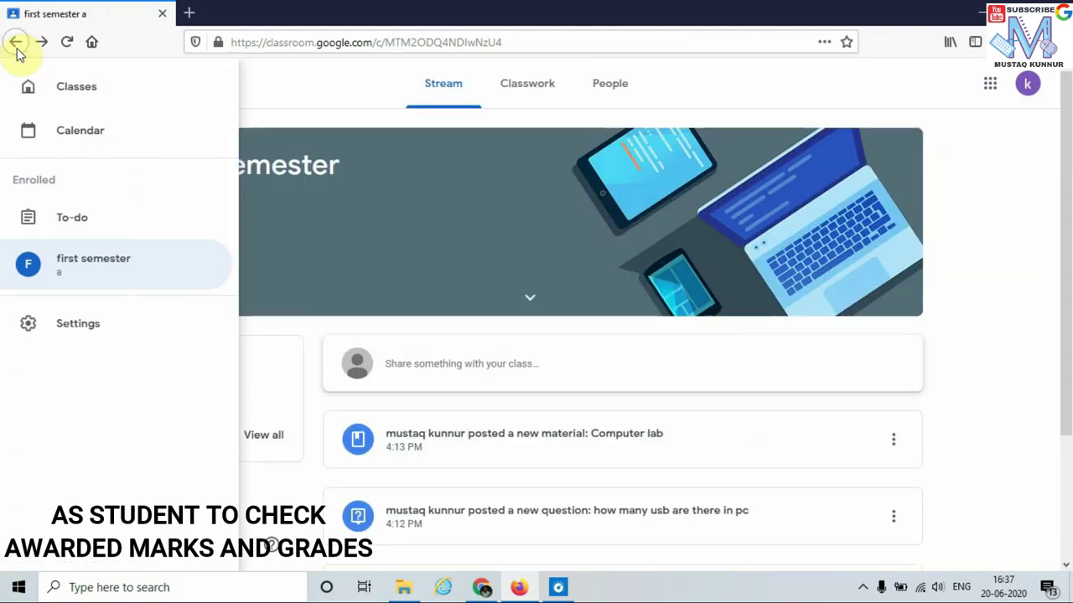
click(999, 245)
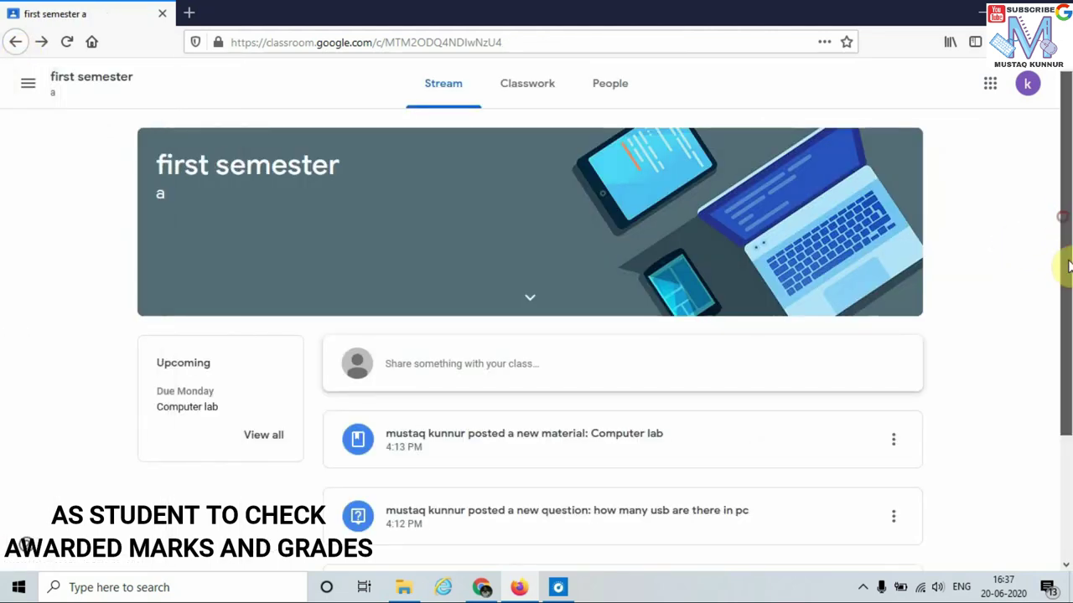
Open Basics of computer showing 80/100 Graded, then go to the Classes page
drag(1065, 263, 1066, 358)
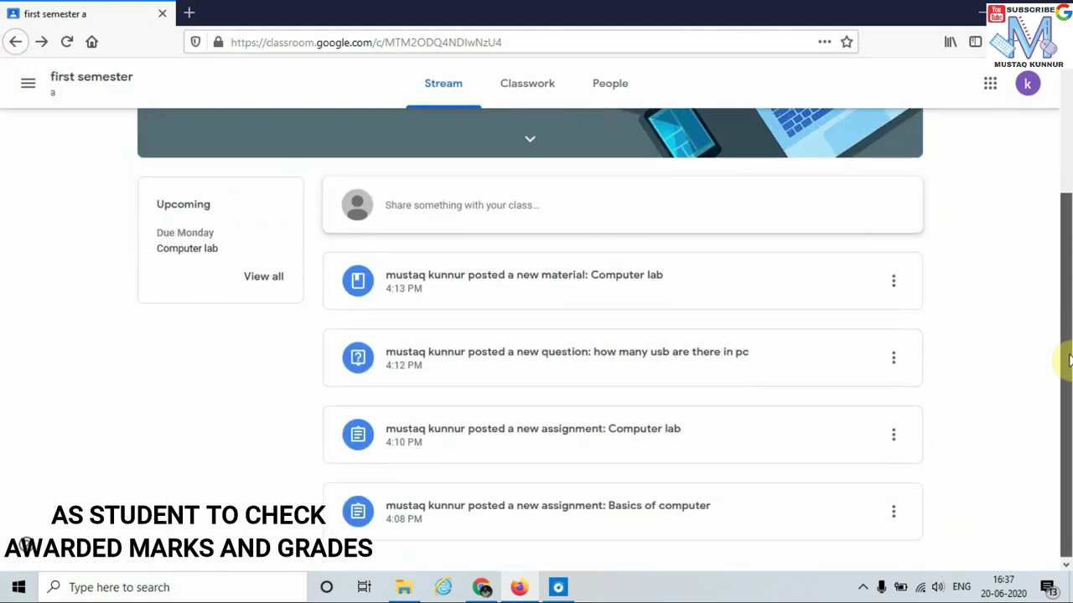
click(677, 521)
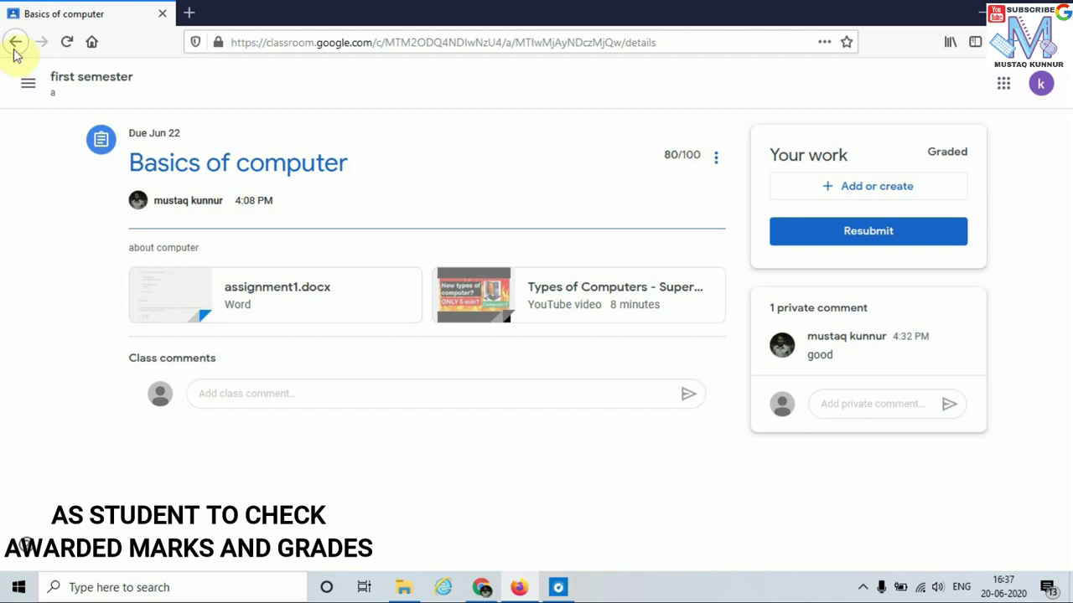
click(27, 83)
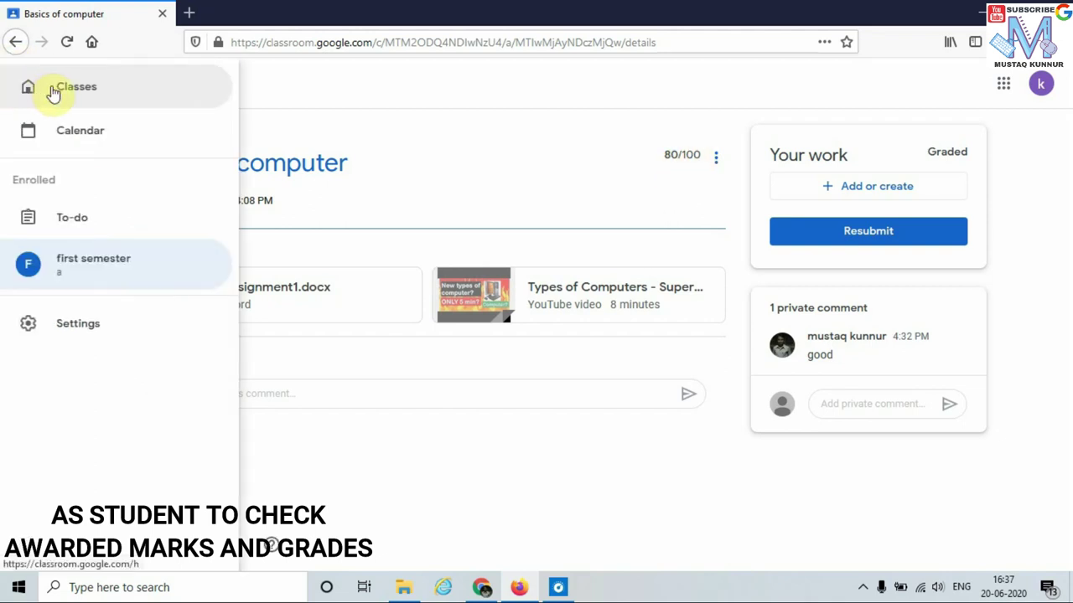
click(53, 90)
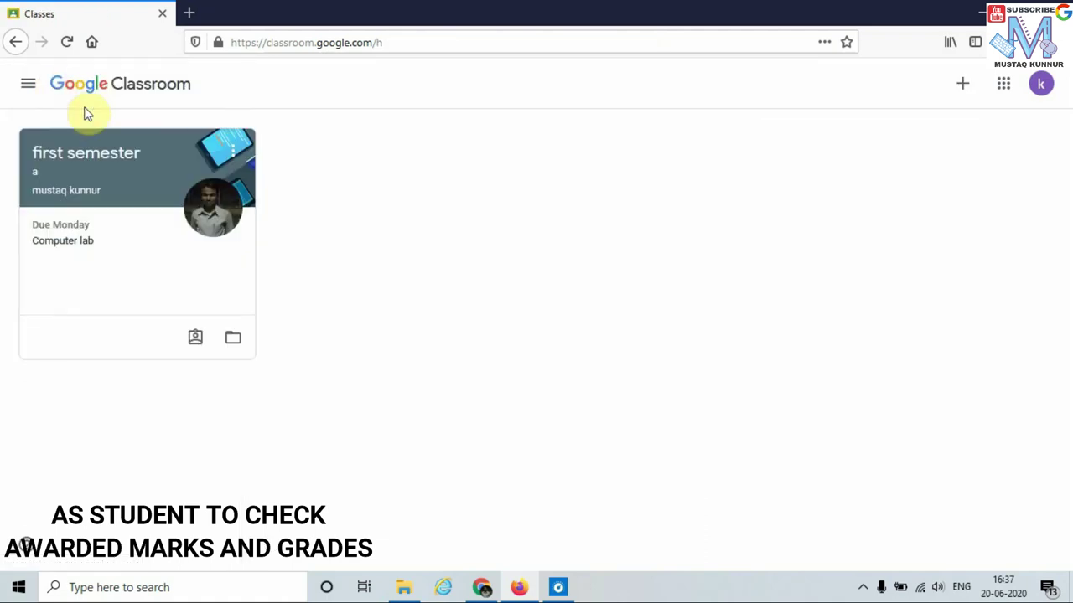